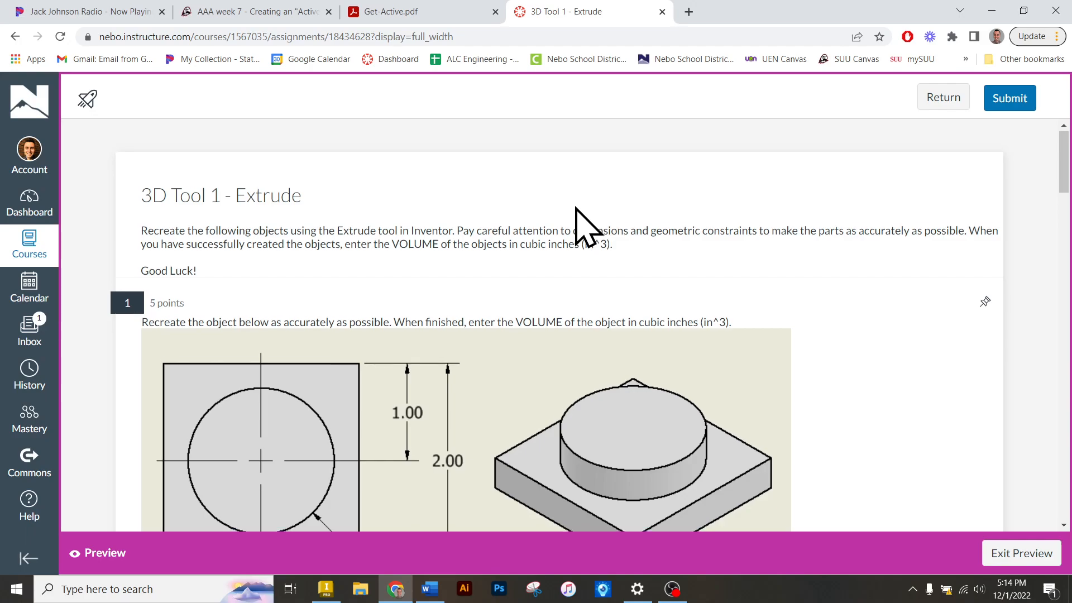
Look through the part drawings in the 3D Tool 1 - Extrude assignment, ending at the question 1 drawing.
scroll(578, 220, down, 6)
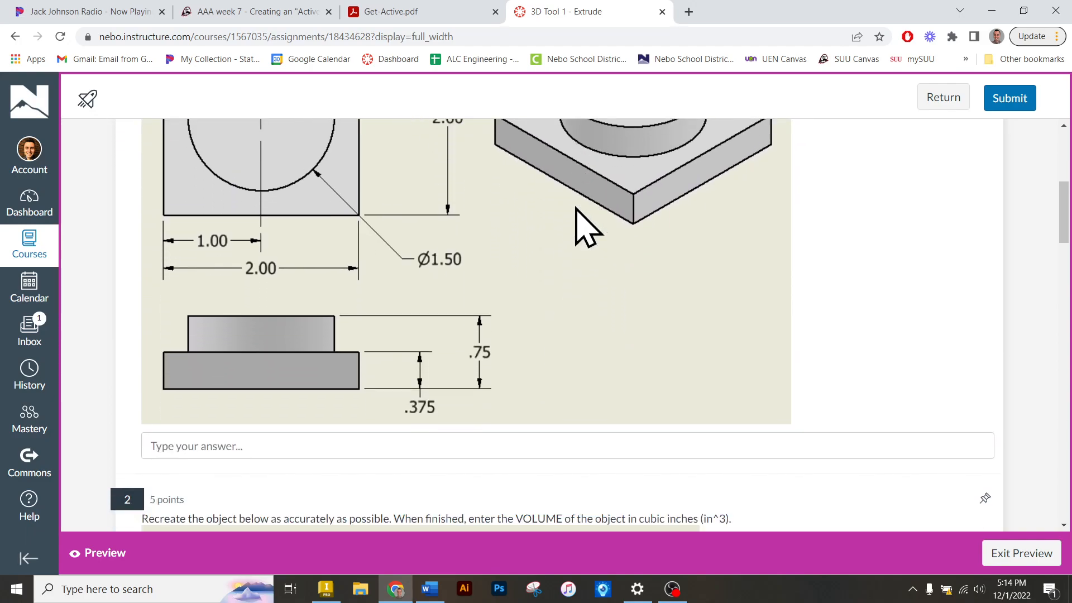
scroll(578, 221, down, 8)
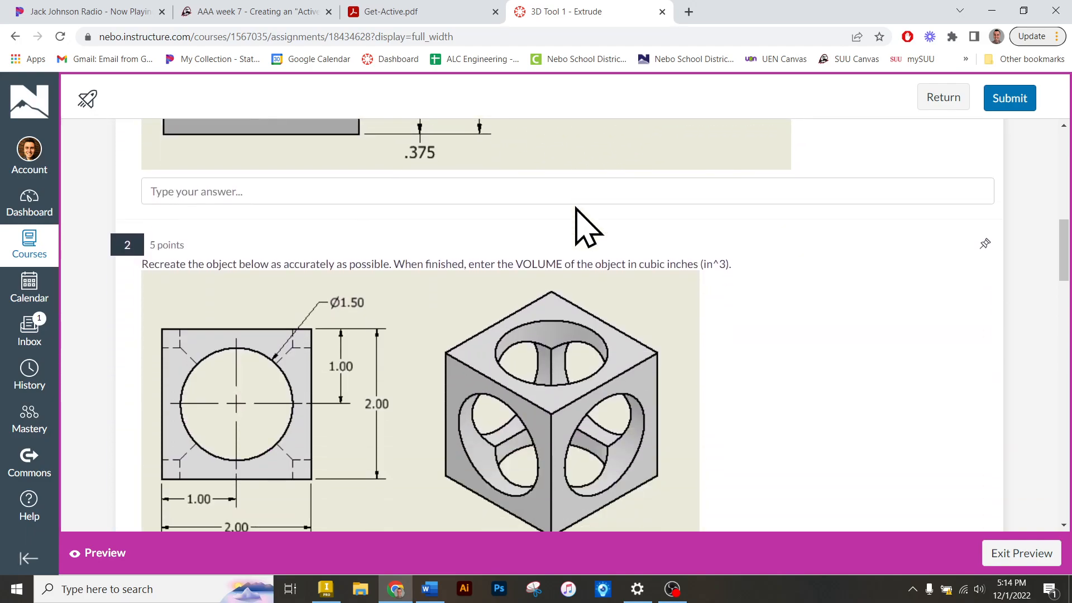
scroll(578, 220, down, 10)
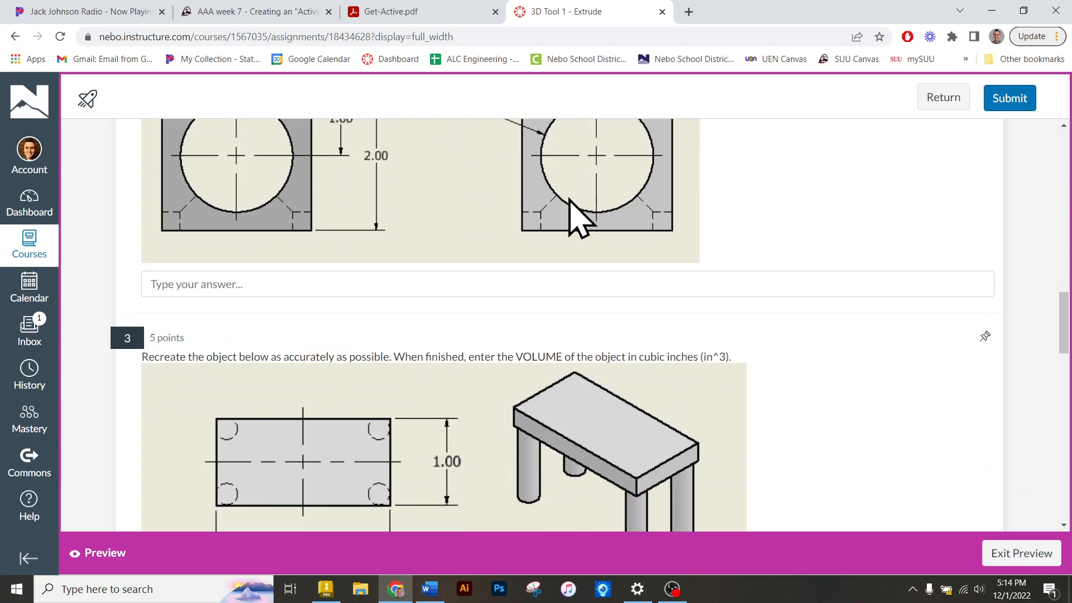
scroll(578, 221, down, 10)
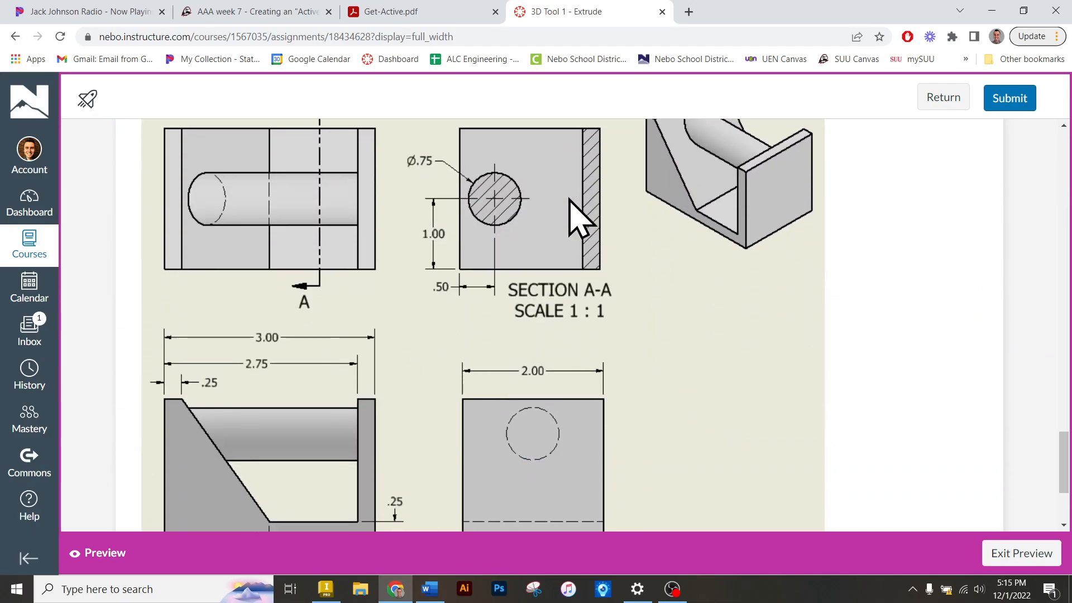
scroll(578, 220, up, 10)
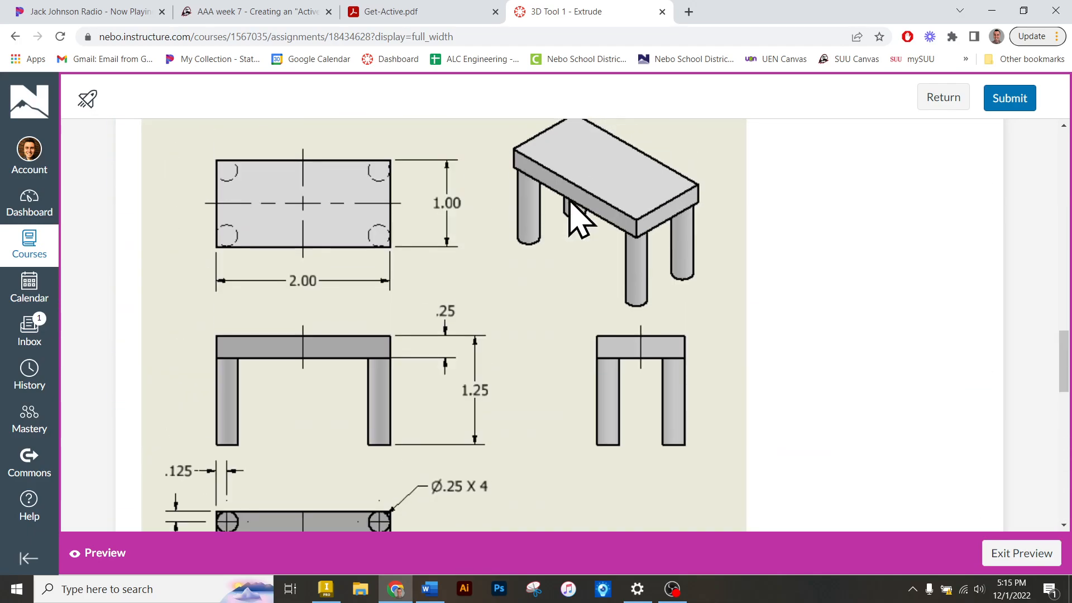
scroll(570, 200, up, 10)
scroll(569, 199, down, 3)
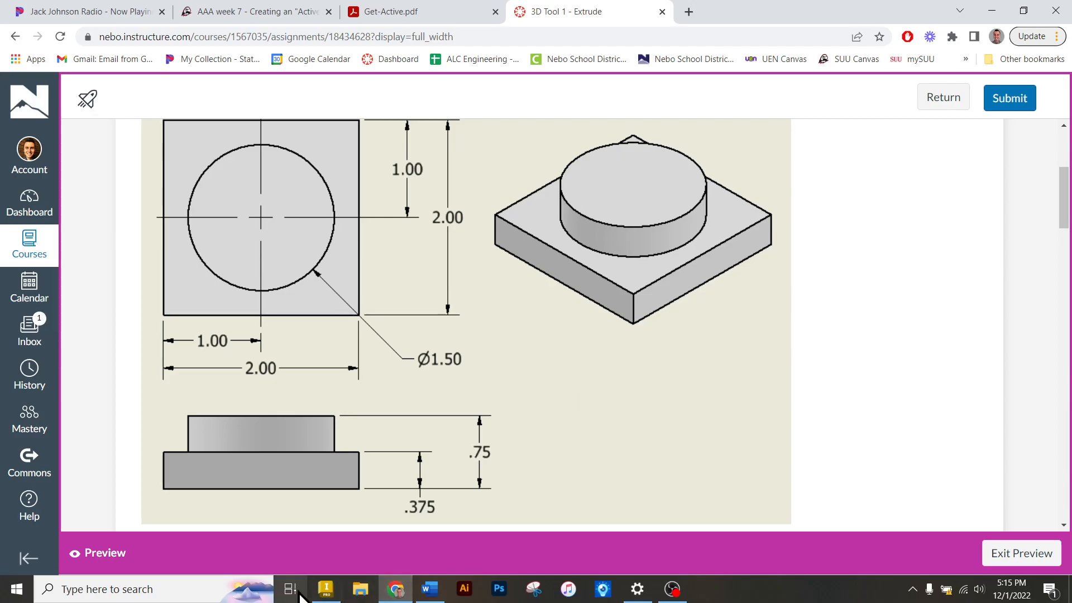
Switch to Inventor and create a new part from the Standard.ipt template.
click(325, 589)
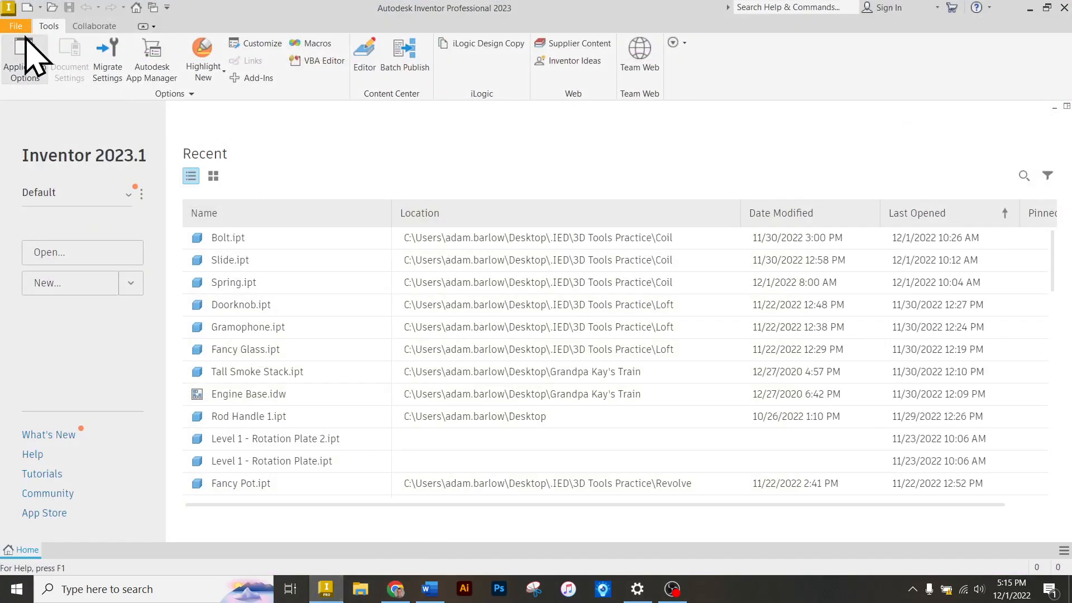
click(16, 26)
click(39, 83)
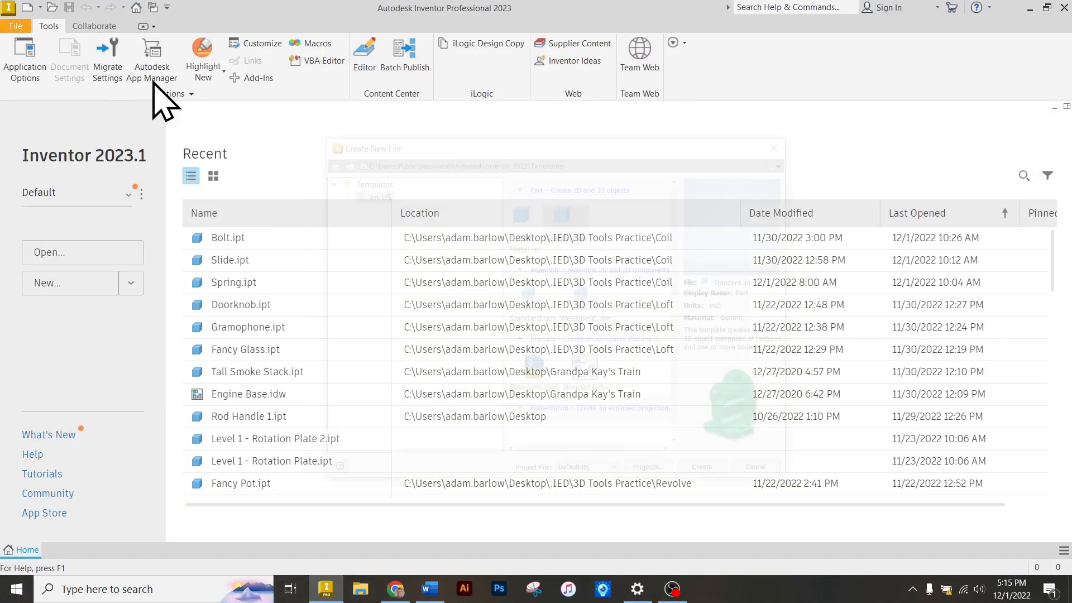
click(720, 473)
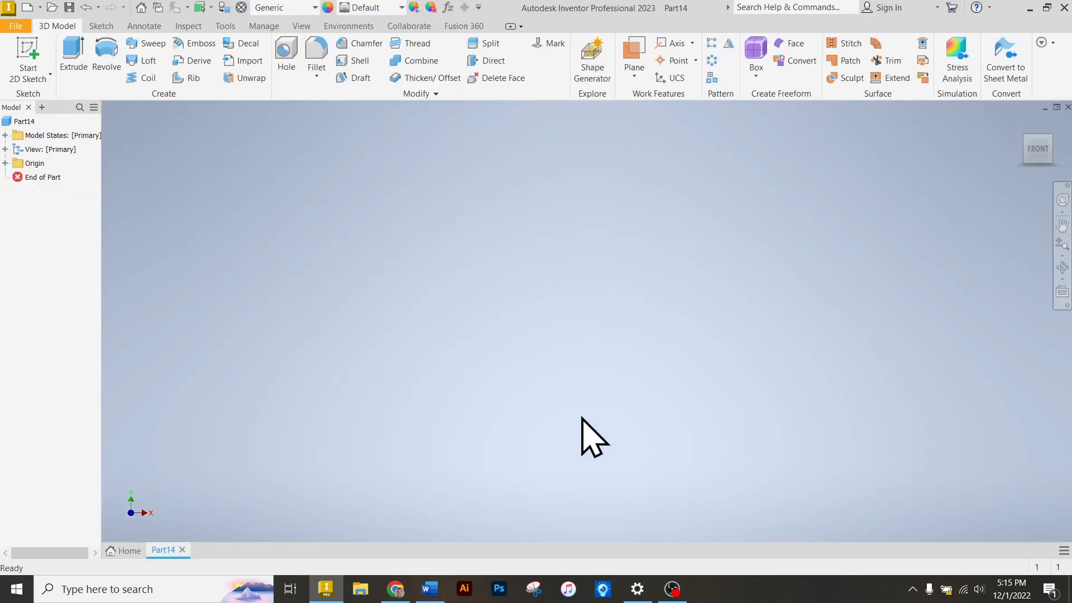
click(675, 590)
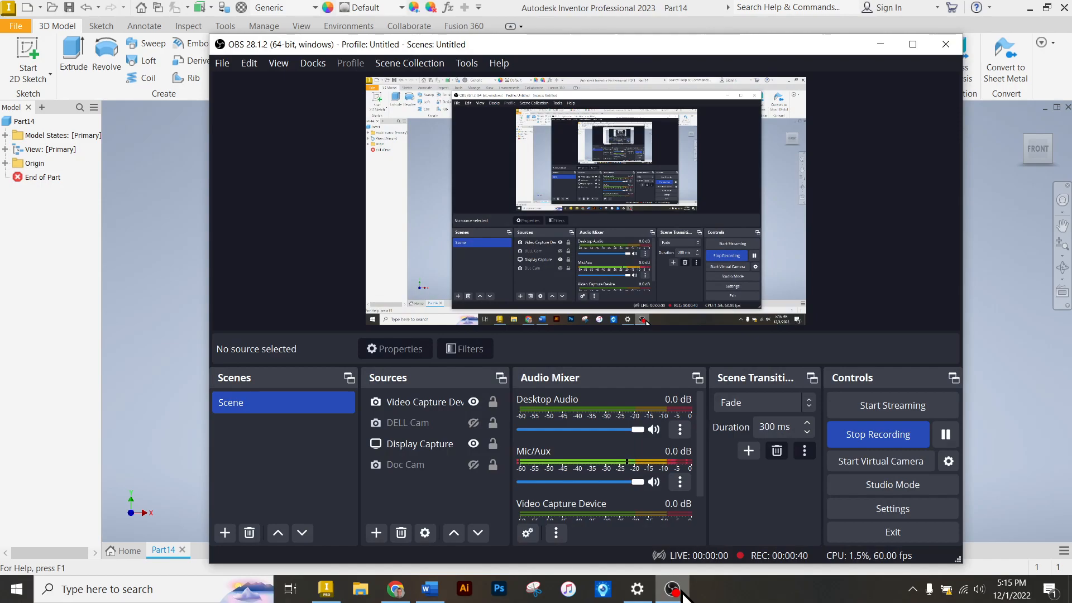
click(675, 590)
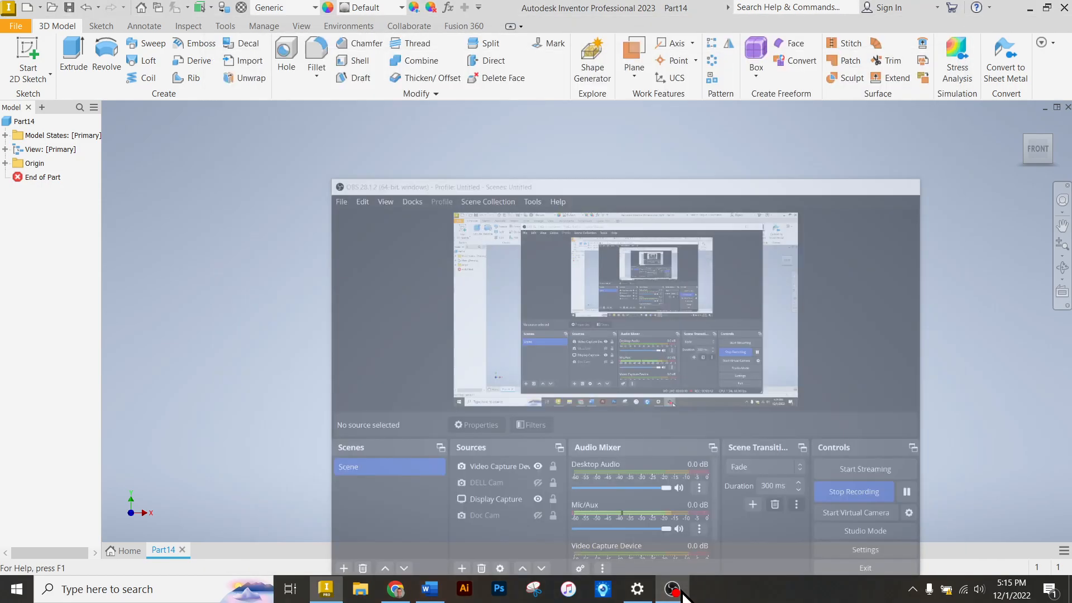
Start a 2D sketch on the horizontal XZ origin plane and check the question 1 drawing's dimensions in the browser.
click(25, 50)
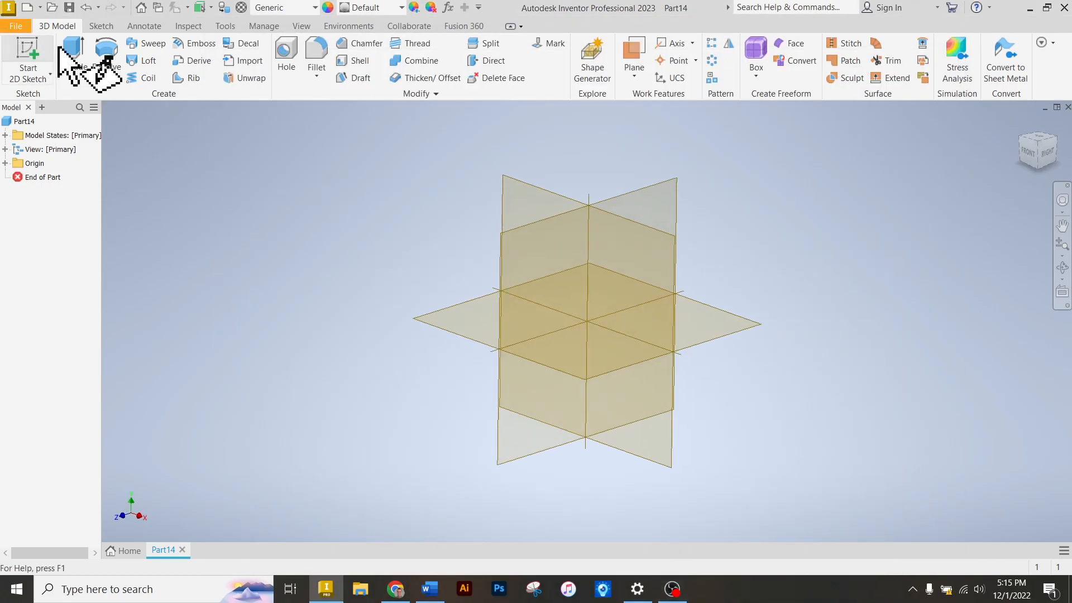
click(438, 327)
click(397, 590)
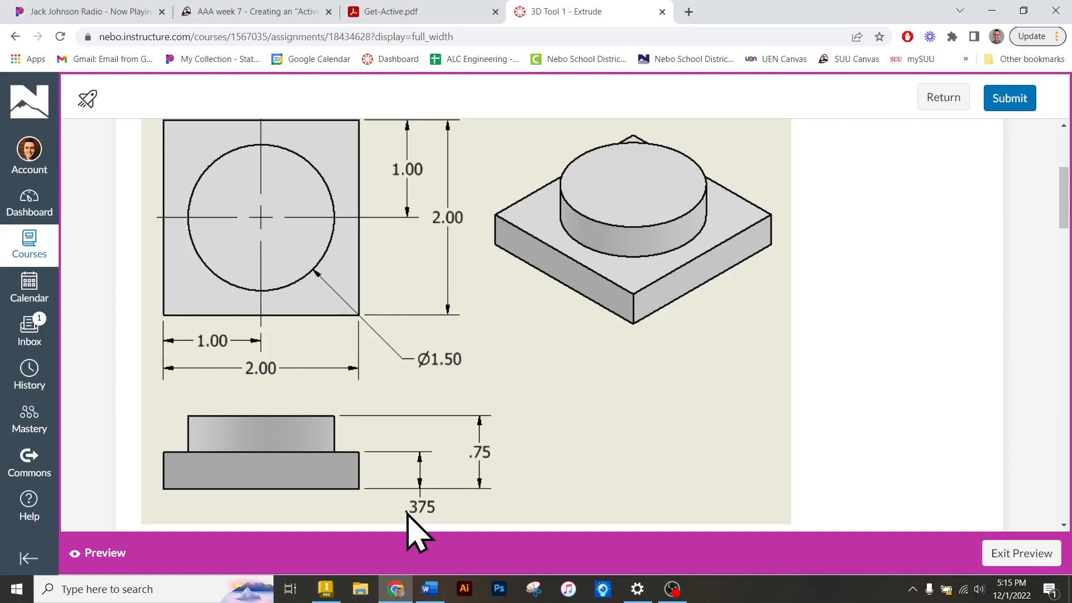
scroll(374, 335, up, 1)
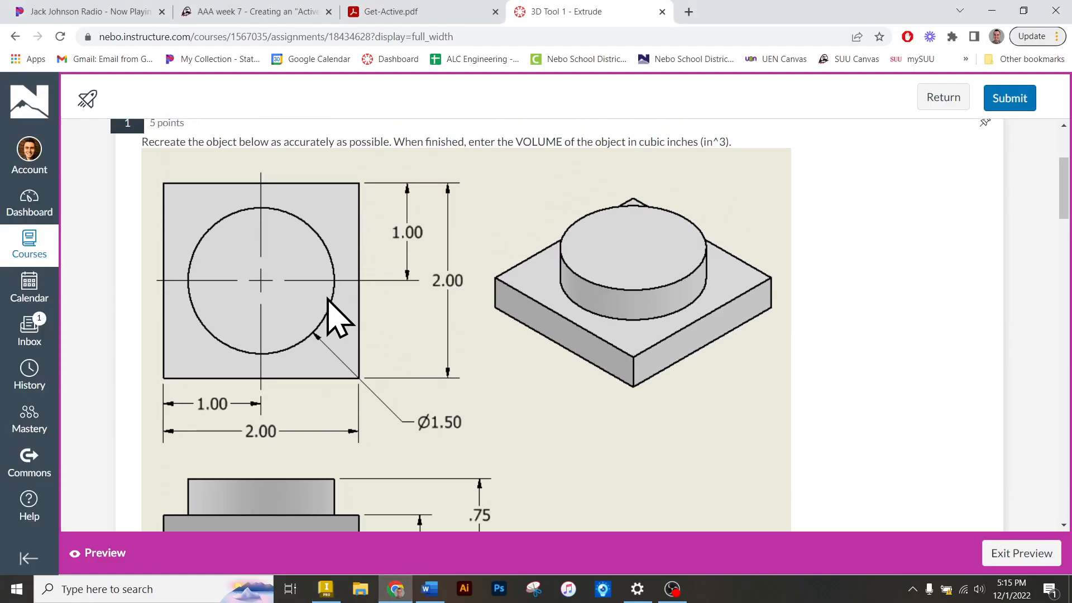
scroll(329, 301, down, 1)
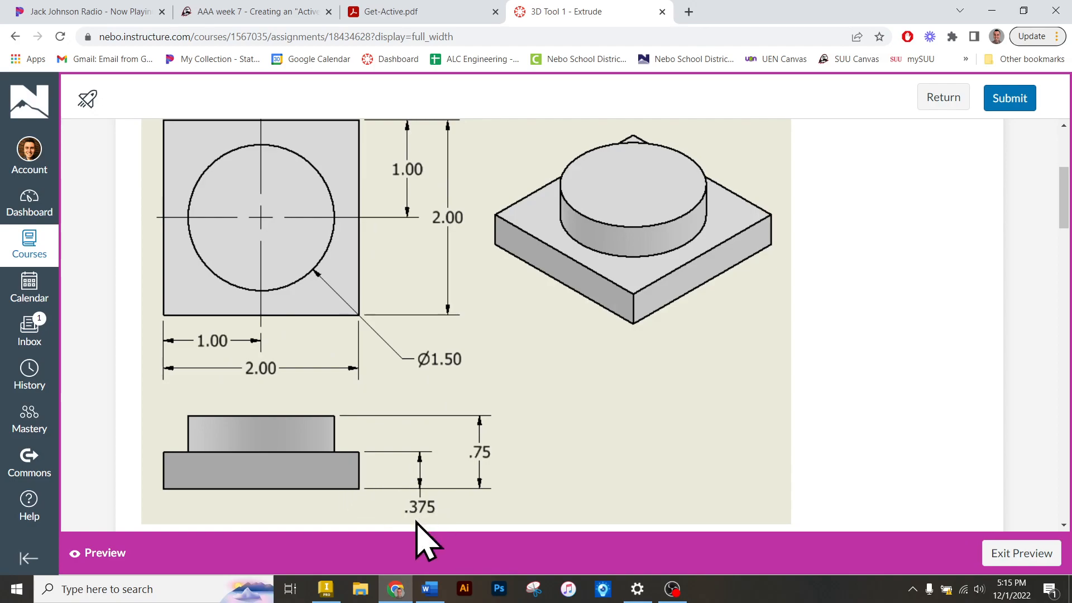
click(395, 588)
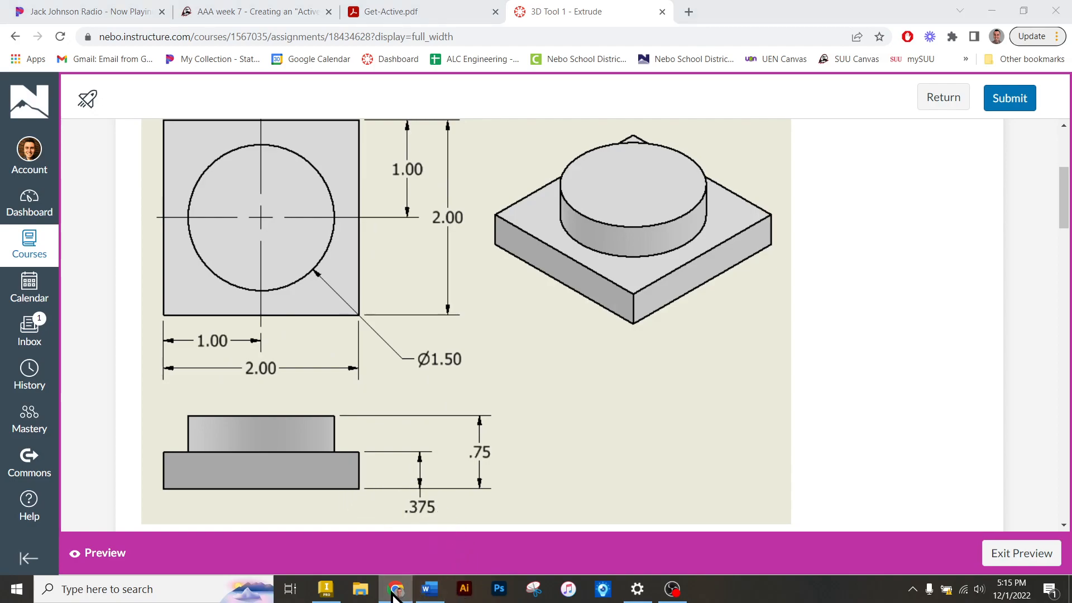
Back in Inventor, draw a 2 in by 2 in two-point center rectangle centered on the sketch origin.
click(179, 69)
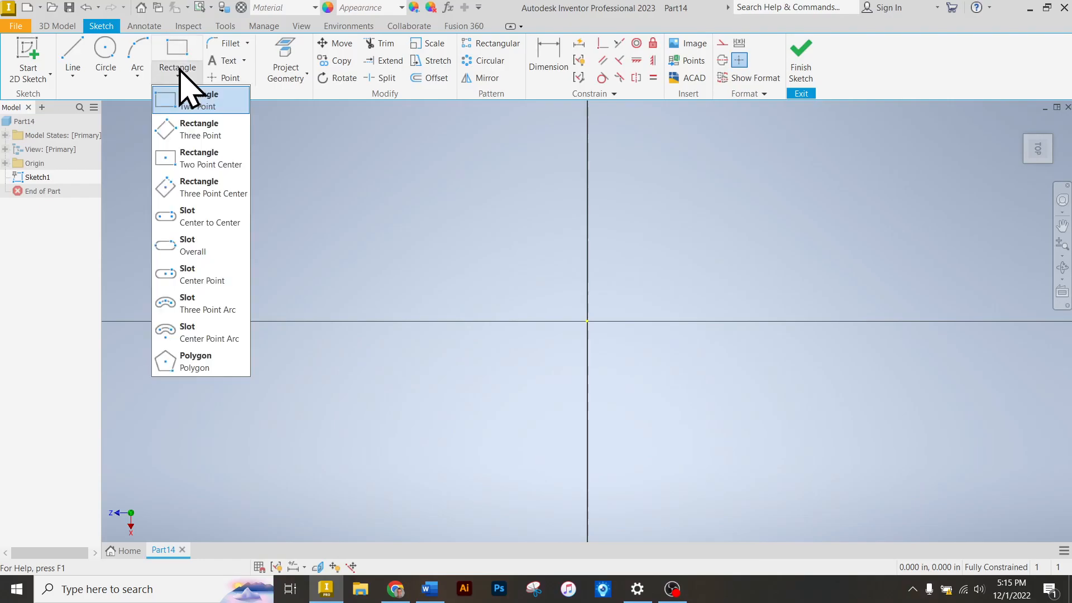
click(184, 160)
click(587, 321)
text(2)
key(Tab)
text(2)
key(Return)
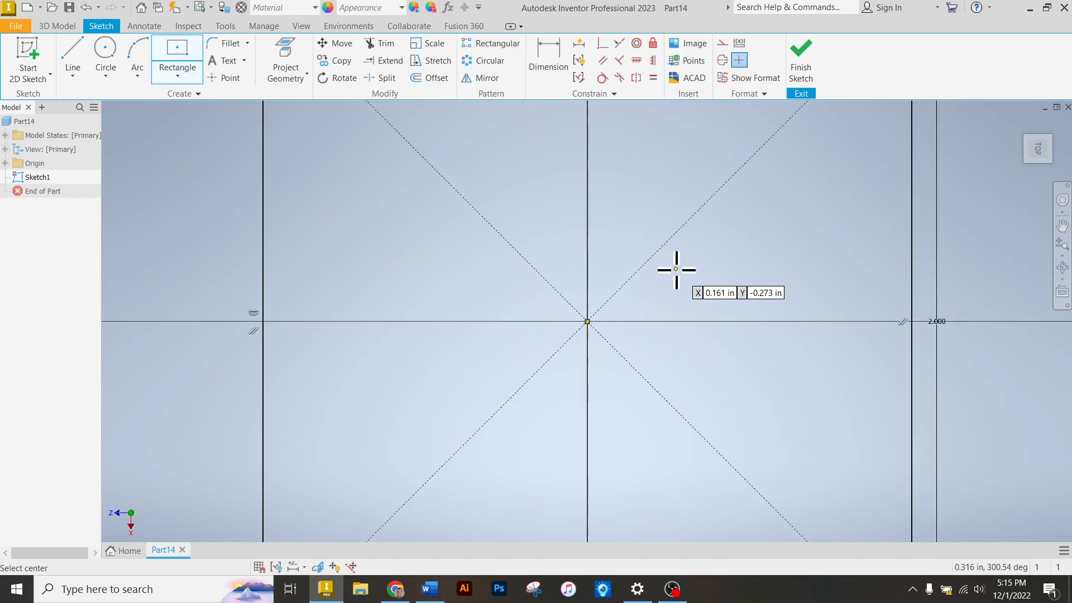
scroll(591, 300, up, 5)
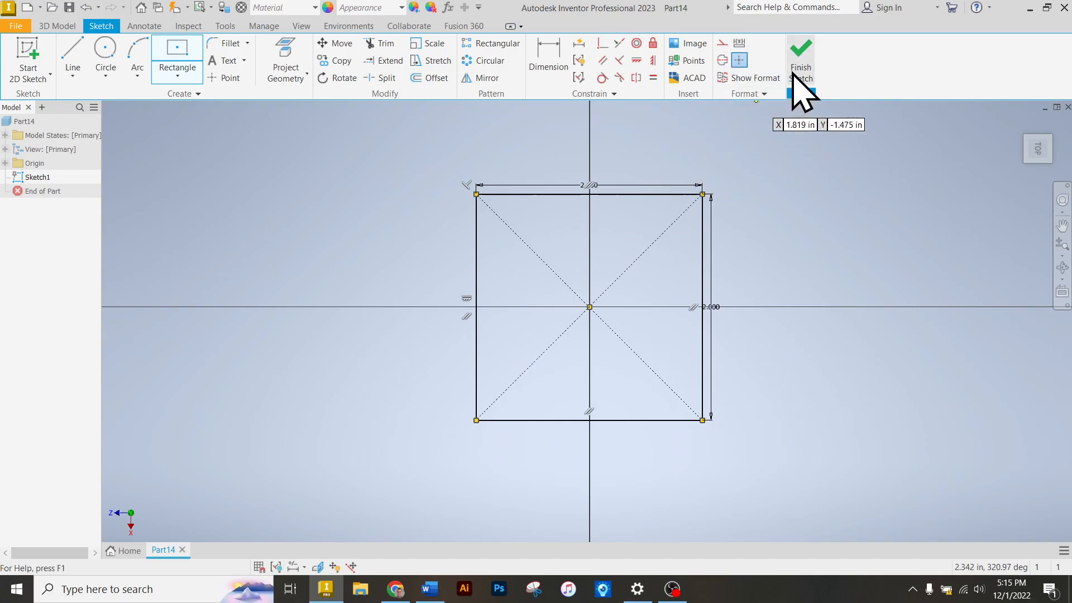
Draw a 1.5 in diameter circle centered on the origin inside the square and finish the sketch.
click(108, 53)
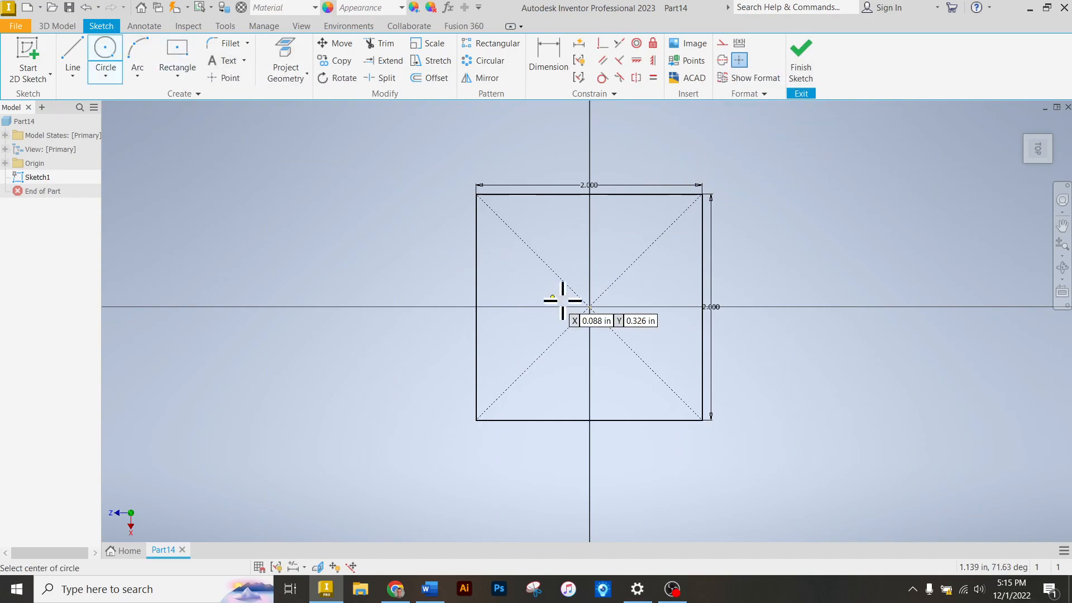
click(589, 306)
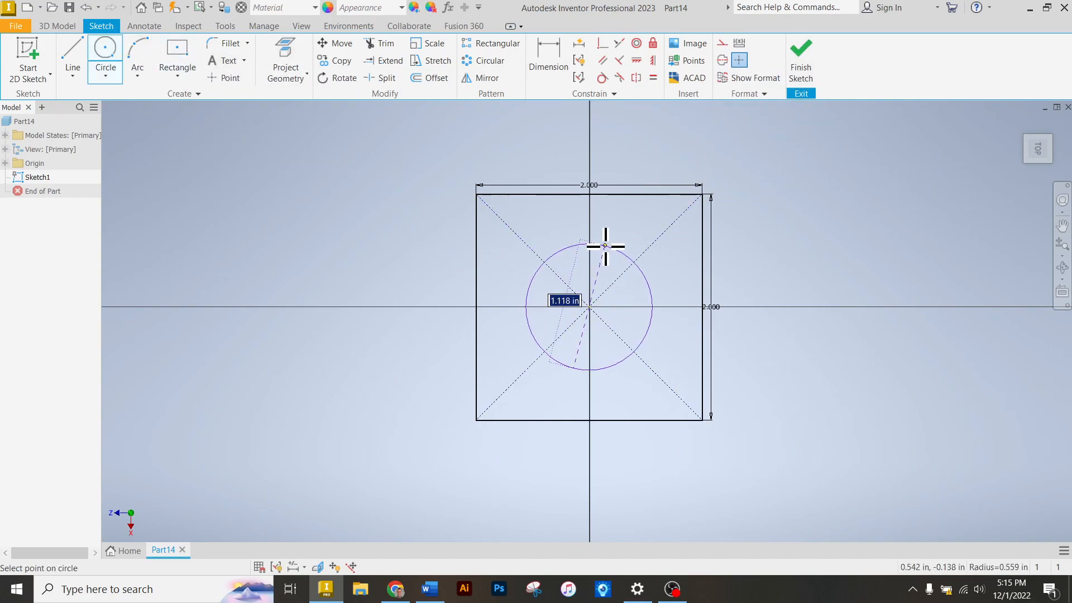
key(Return)
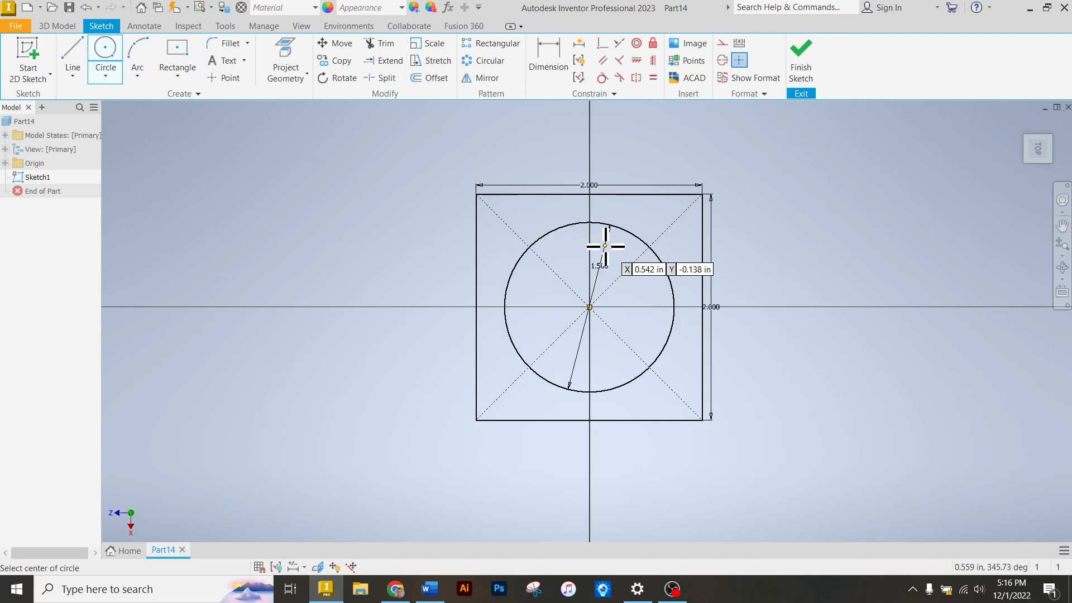
click(810, 66)
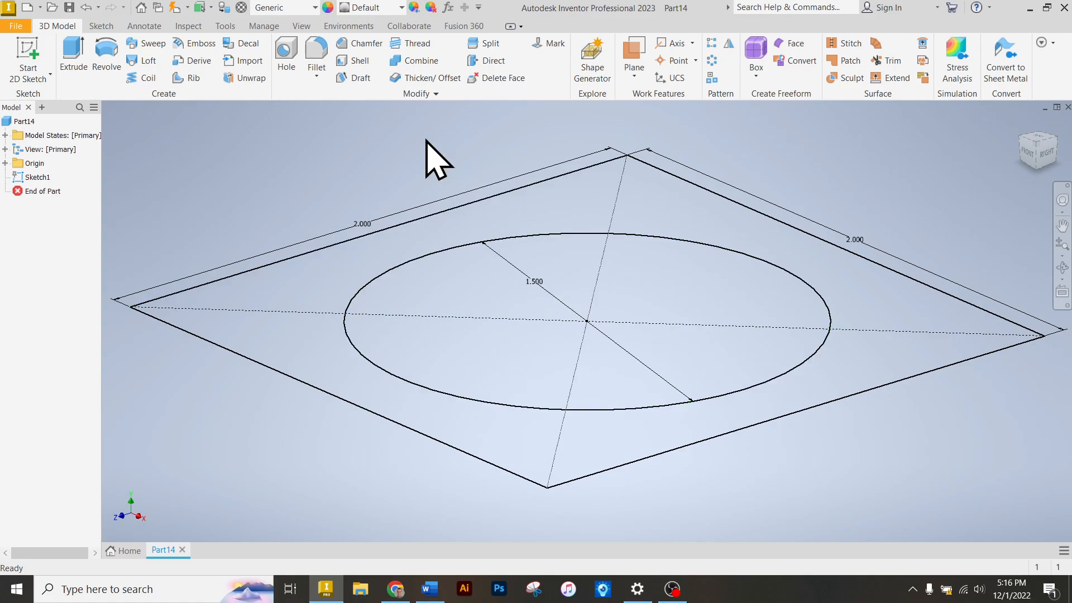
Extrude the whole square, including the circle's region, 0.375 in downward from the sketch plane with the direction flipped.
click(70, 59)
click(445, 443)
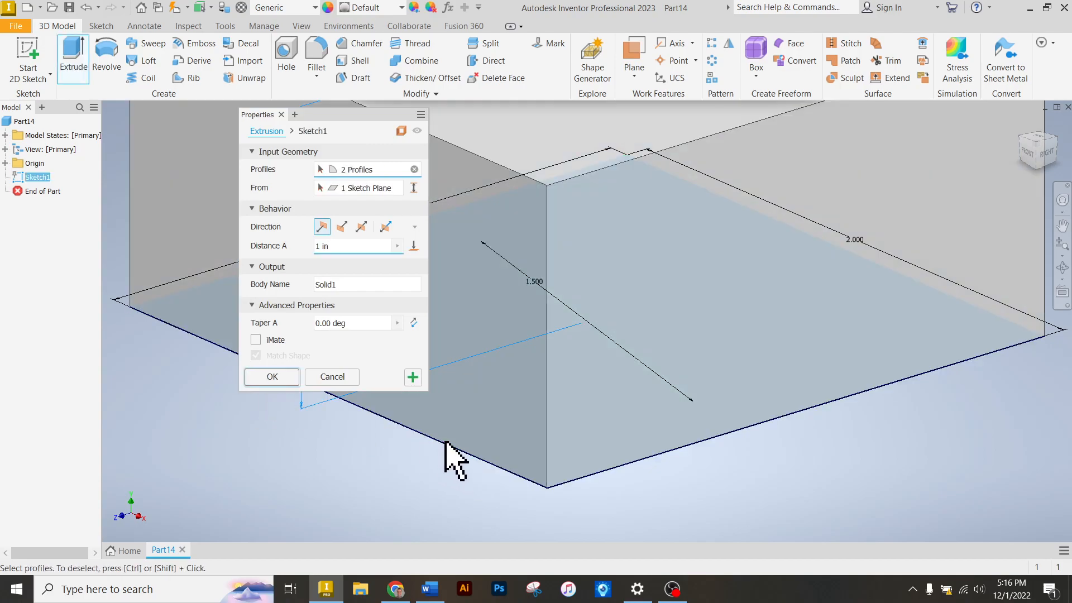
scroll(711, 300, up, 3)
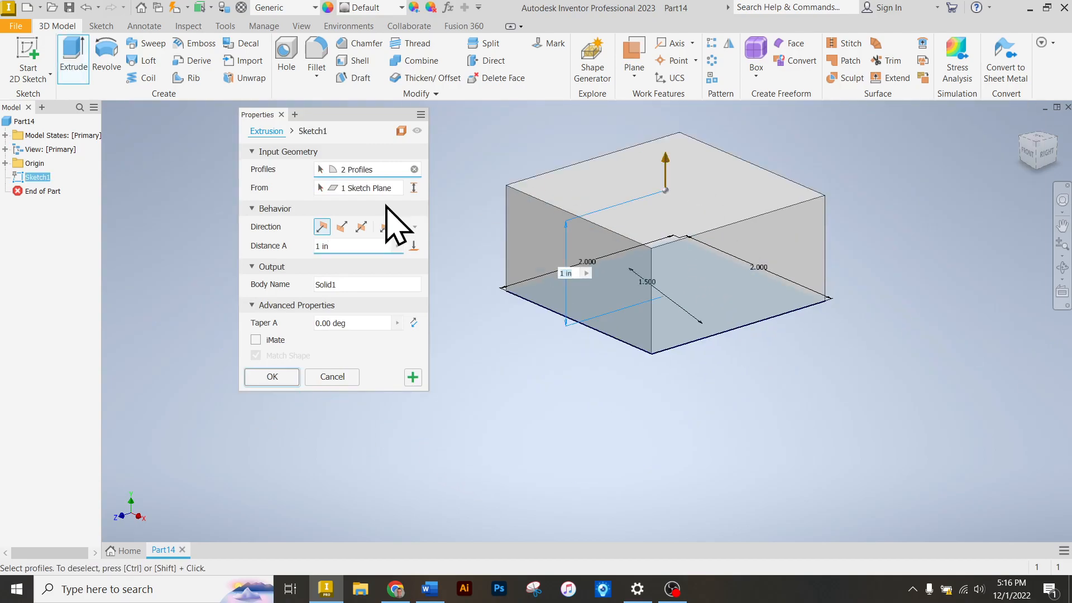
click(343, 230)
click(322, 228)
click(356, 227)
click(342, 227)
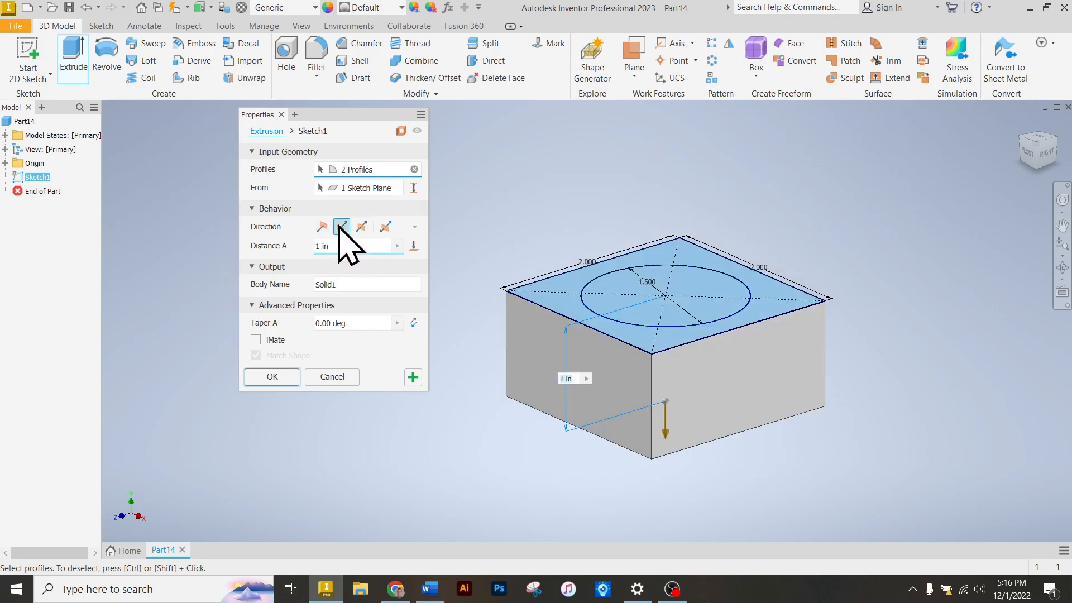
click(336, 245)
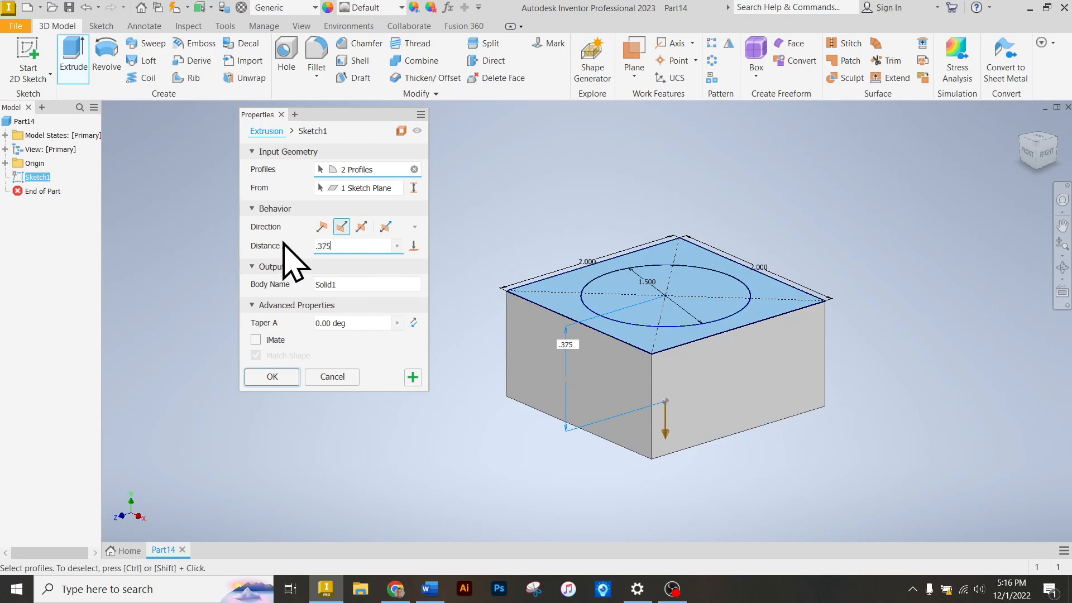
key(Return)
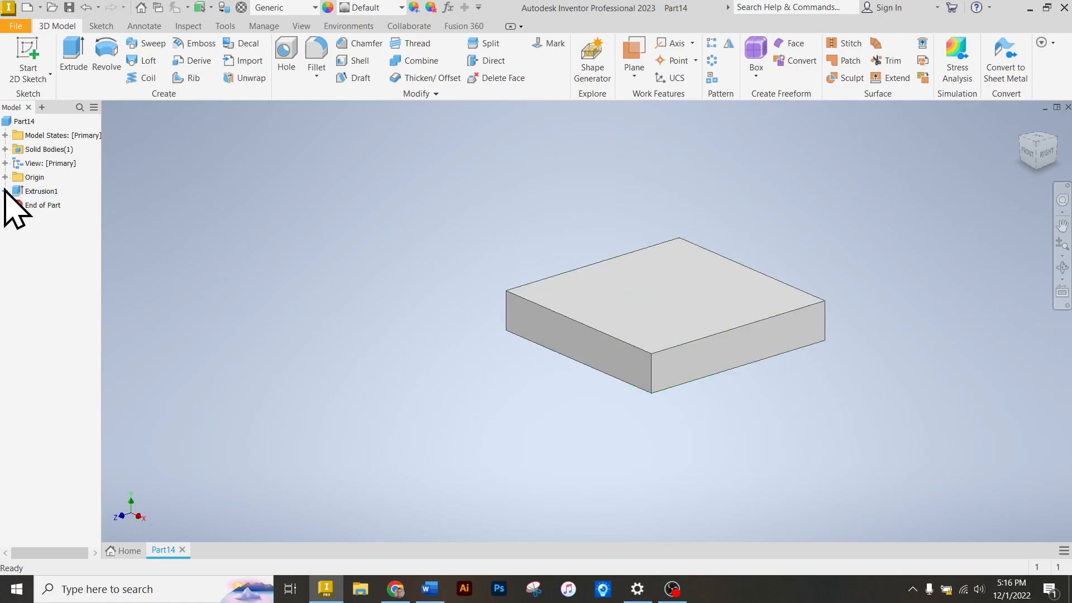
Share the sketch used by the base extrusion for reuse in another feature.
right_click(49, 205)
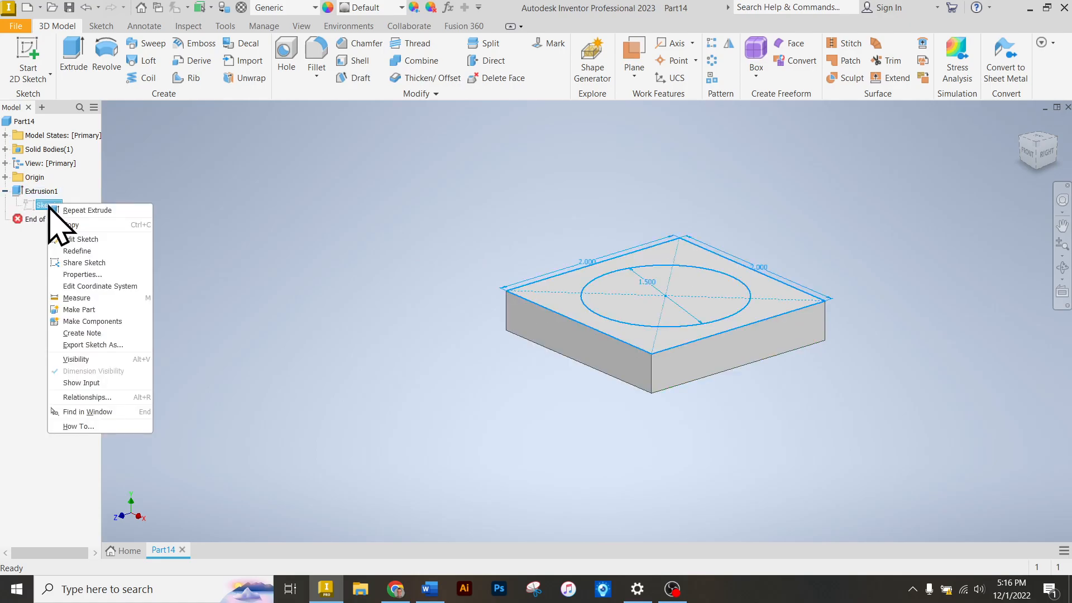
key(Escape)
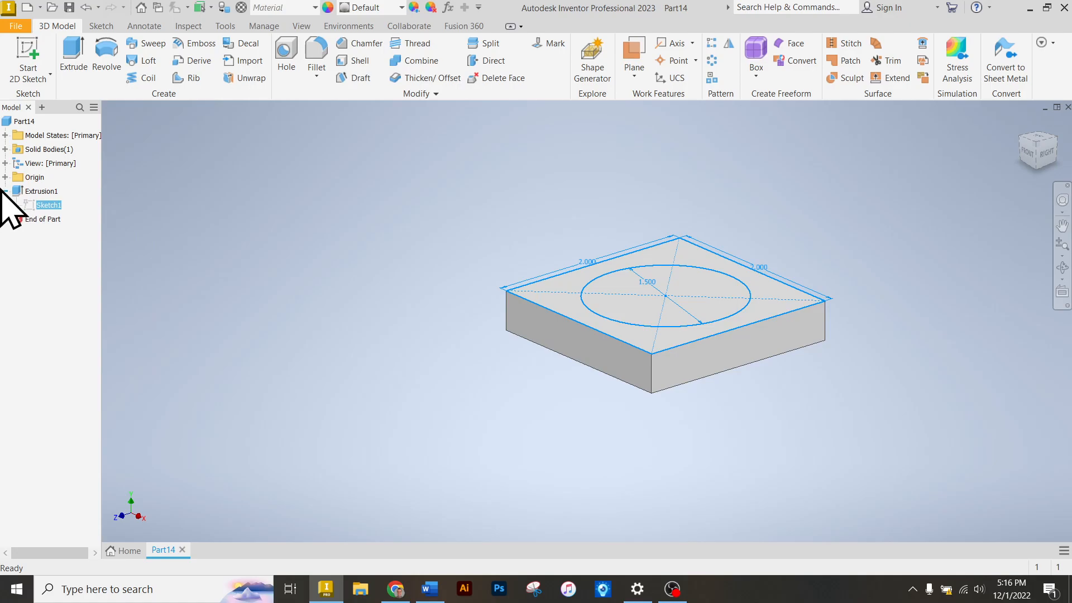
right_click(51, 209)
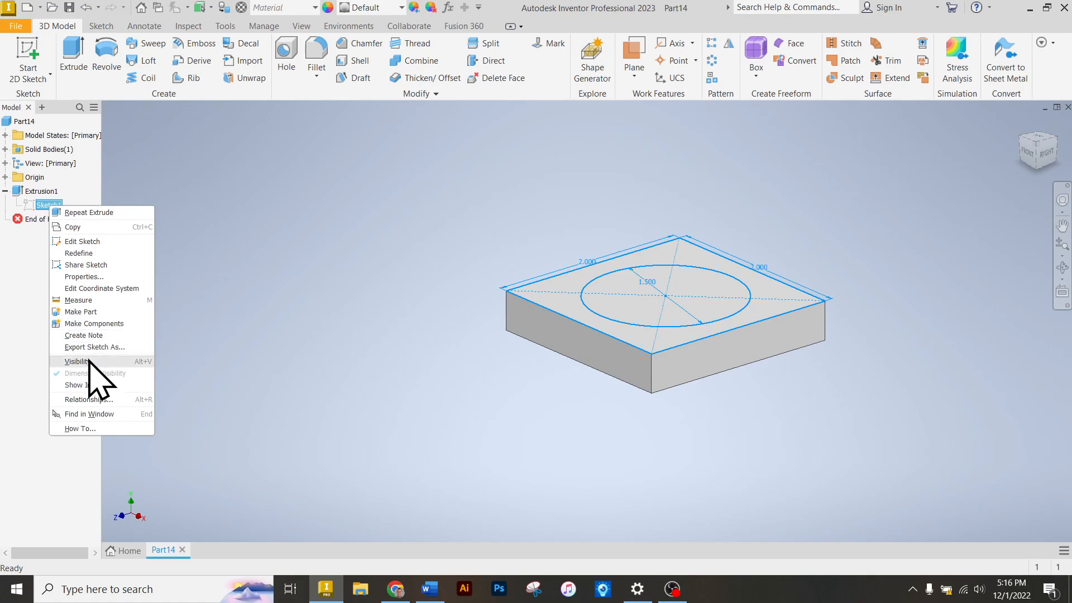
click(86, 265)
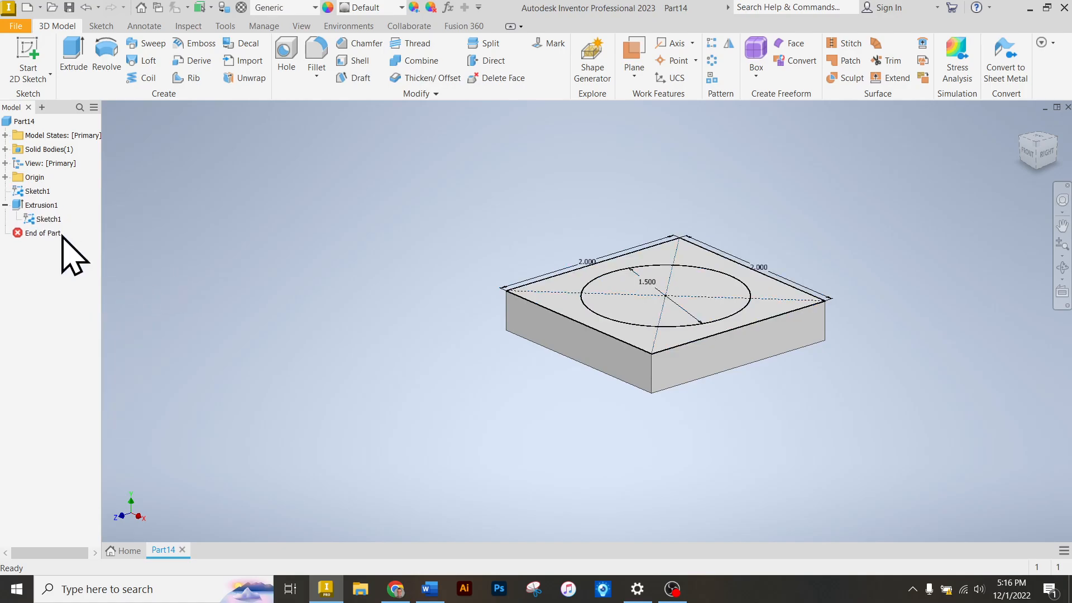
Extrude only the circle of the shared sketch 0.375 in upward, joined to the base, leaving out the surrounding square region.
click(73, 62)
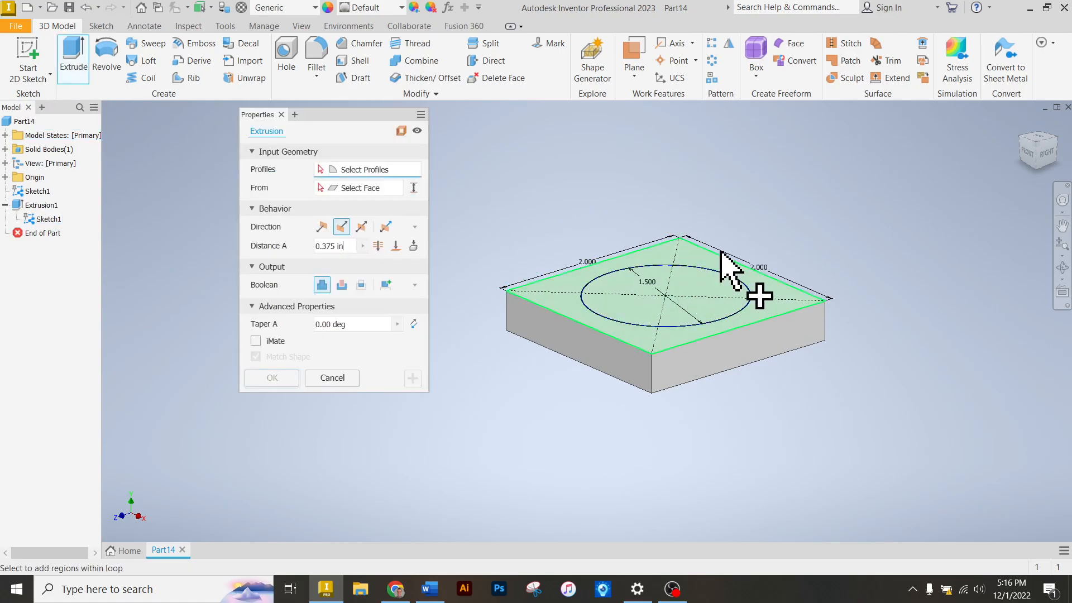
click(738, 272)
scroll(742, 274, down, 2)
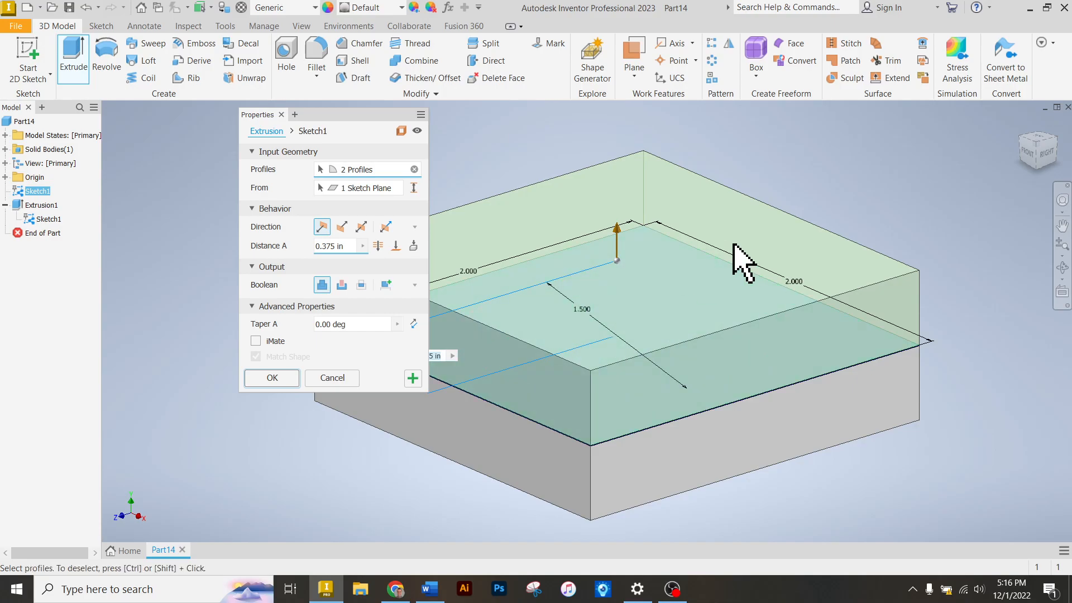
click(831, 348)
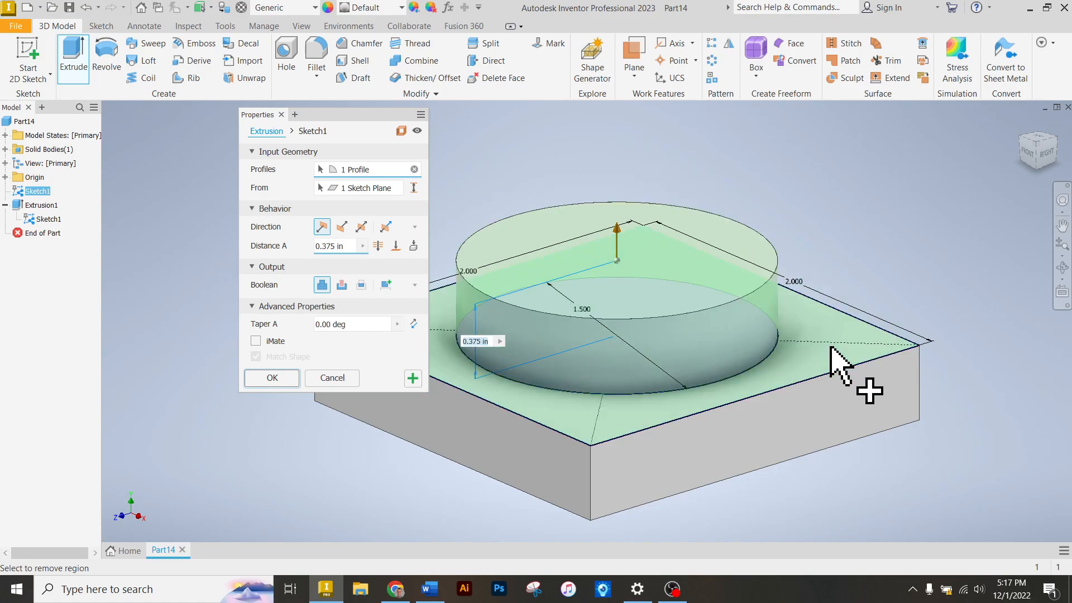
click(272, 378)
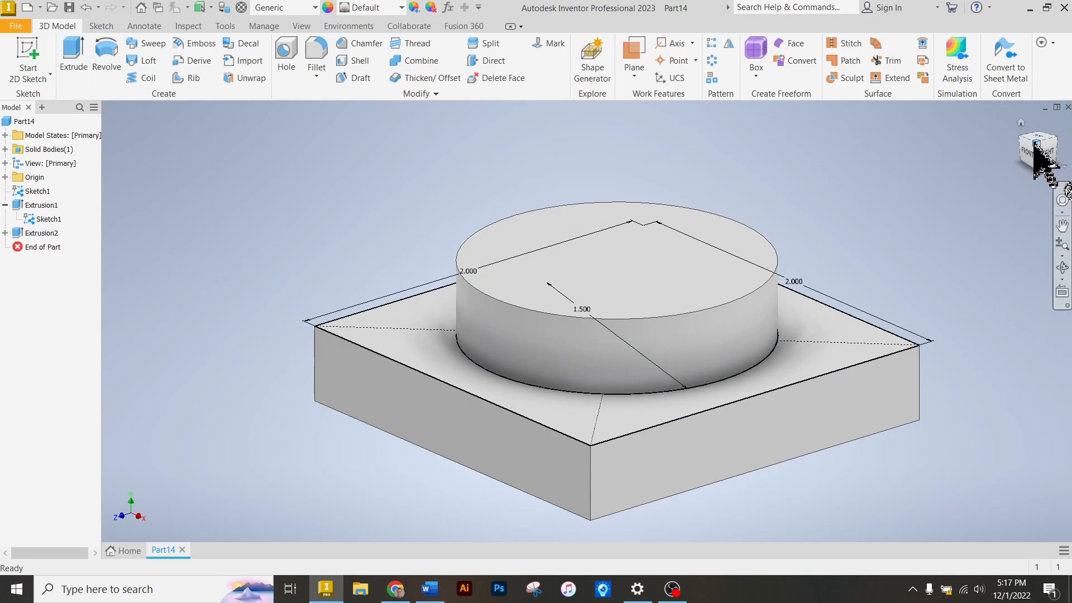
Hide the shared sketch and set the part to the home view.
right_click(49, 219)
click(92, 360)
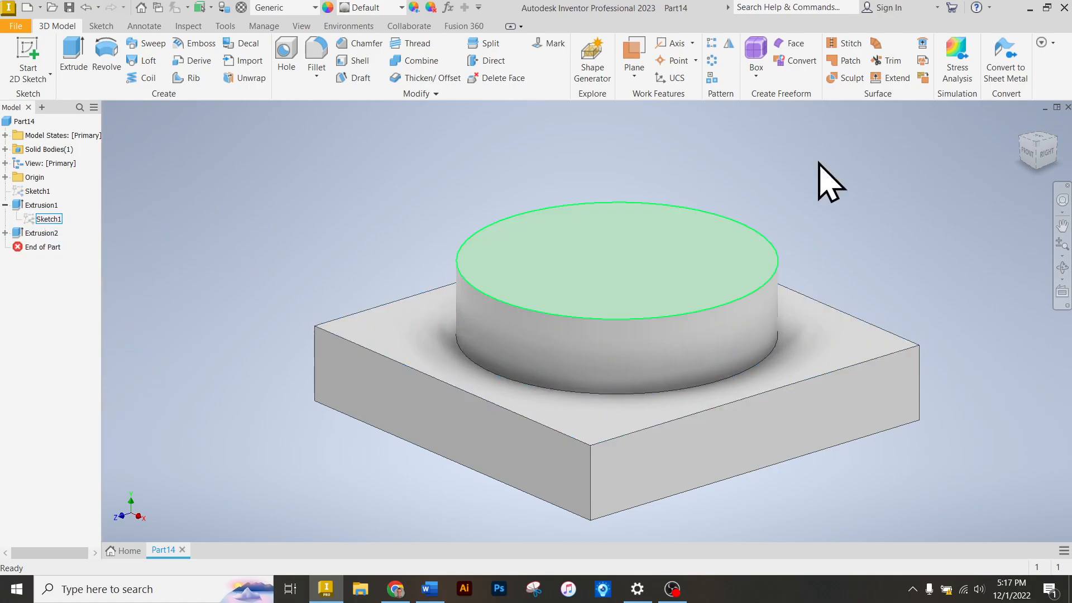
click(1022, 124)
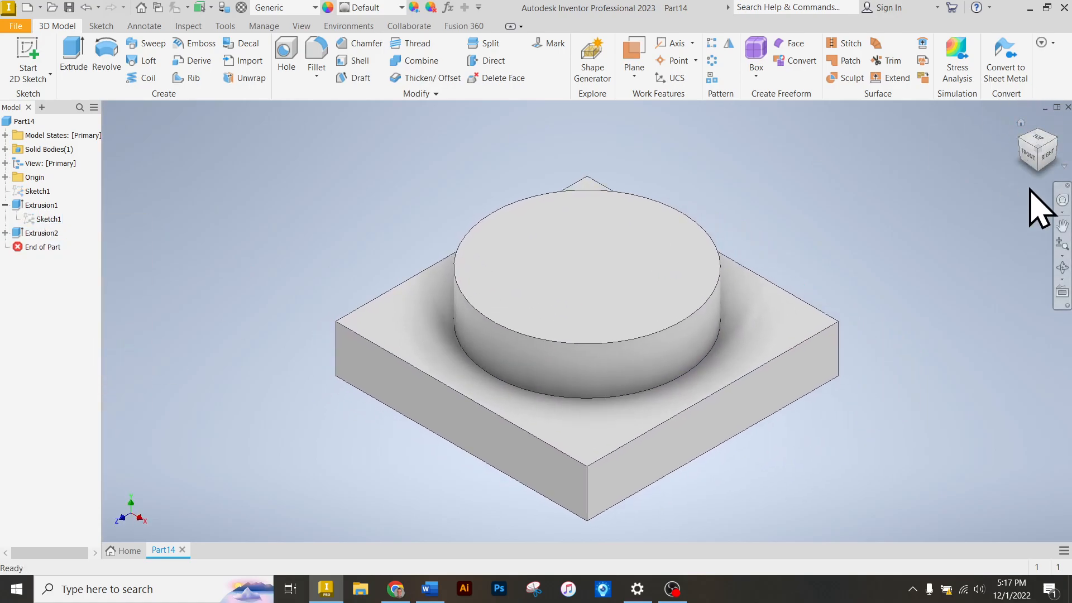
mouse_move(1039, 162)
mouse_down()
mouse_move(983, 190)
mouse_move(1022, 143)
mouse_up()
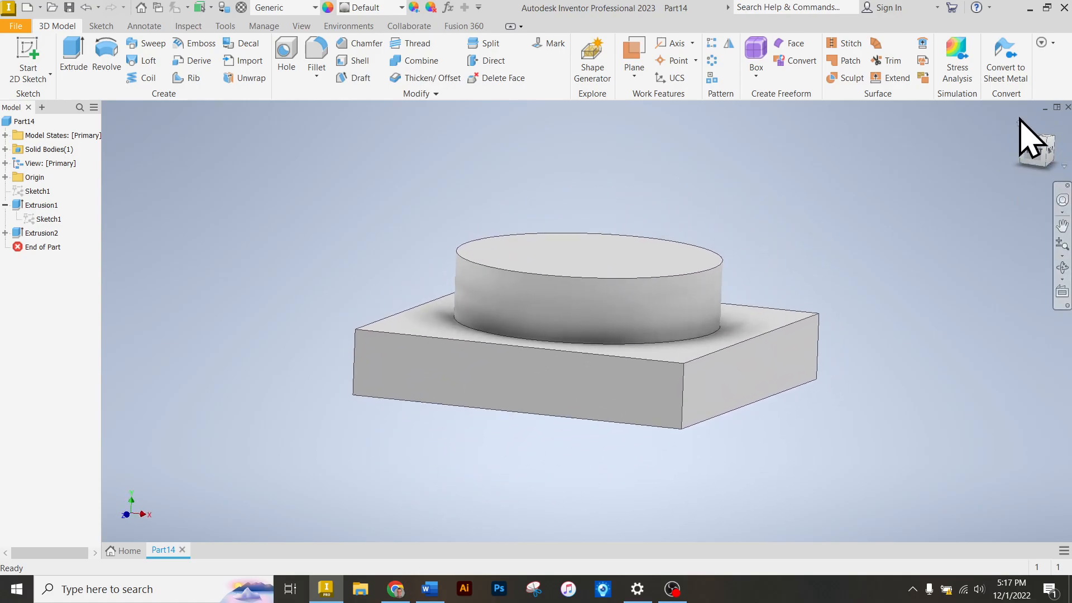
click(1022, 122)
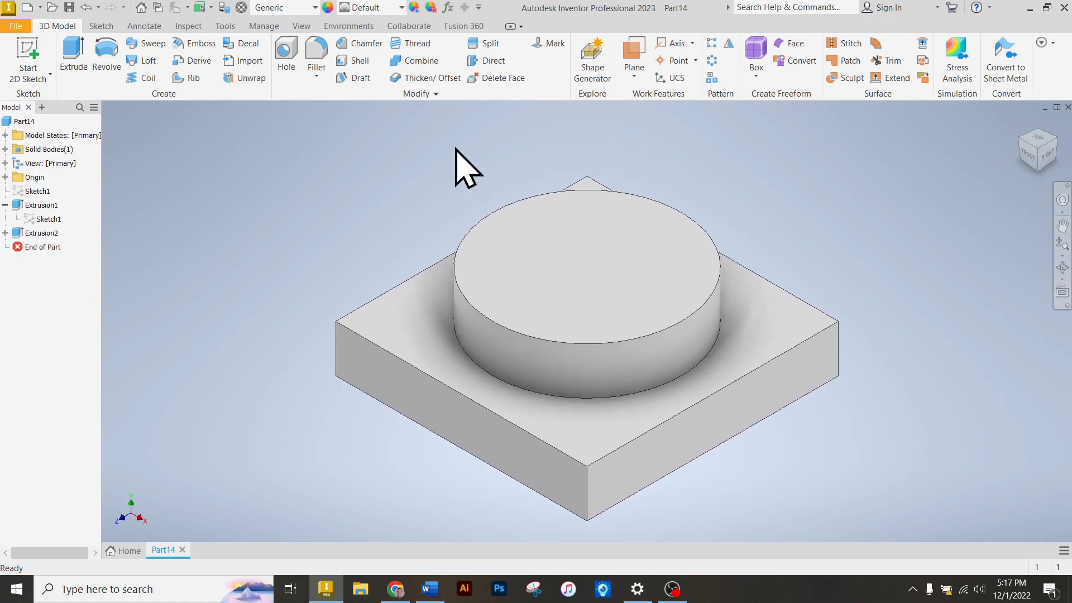
Update the physical properties in the part's iProperties, read the volume, and close the properties.
right_click(26, 122)
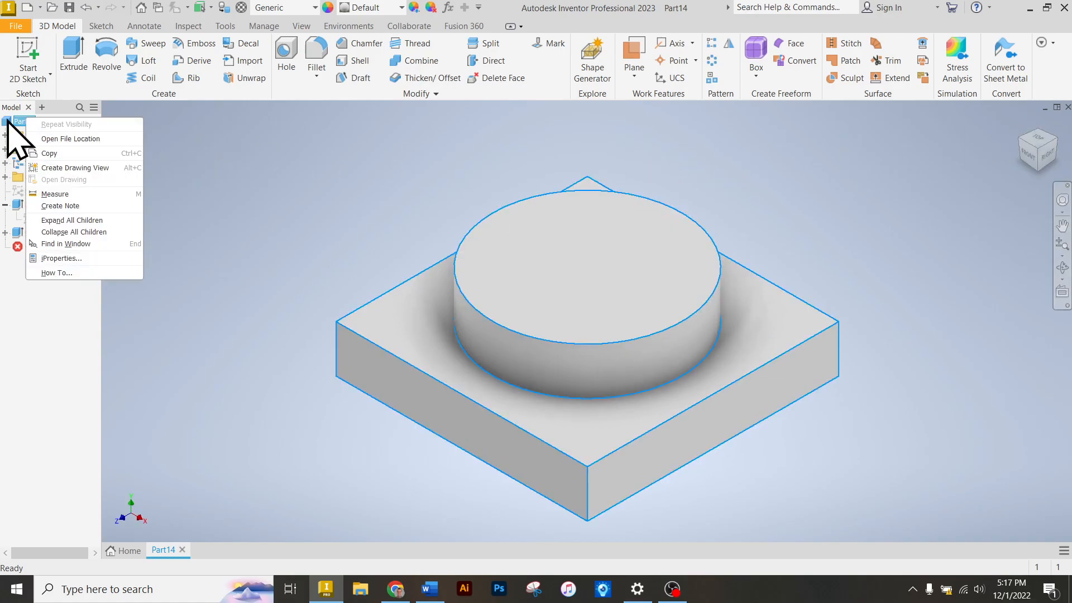
click(62, 259)
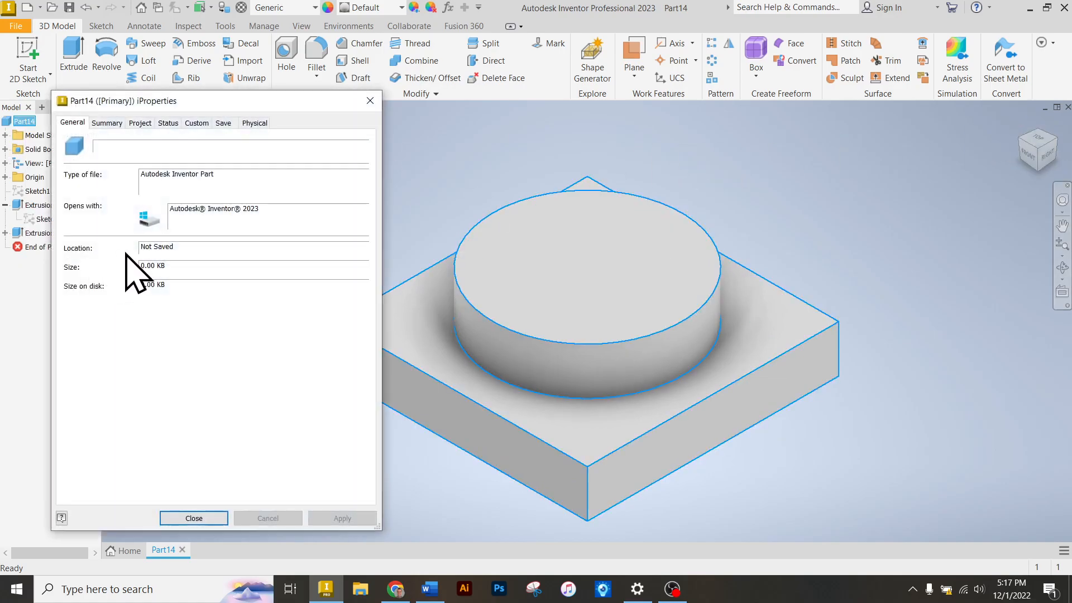
click(256, 124)
click(333, 155)
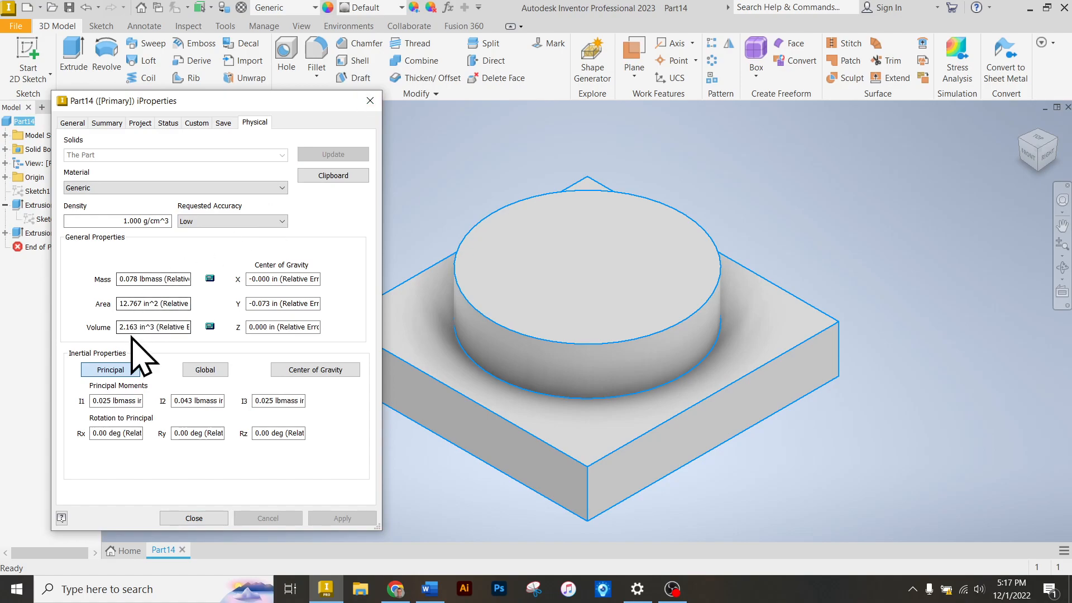
click(370, 100)
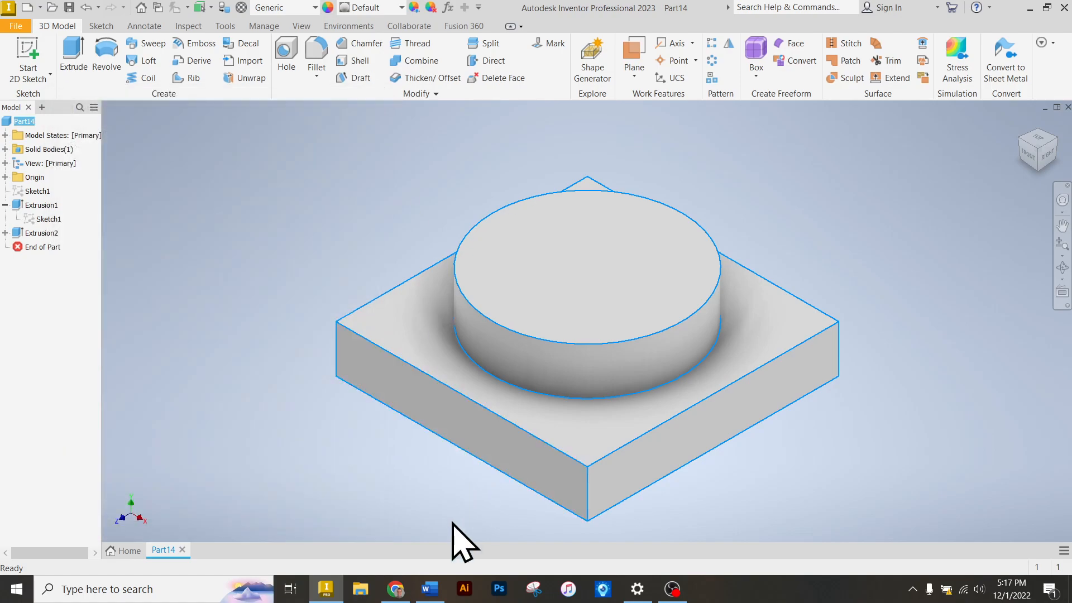
Switch to the assignment in Chrome and place the cursor in question 1's answer field.
click(325, 586)
click(325, 589)
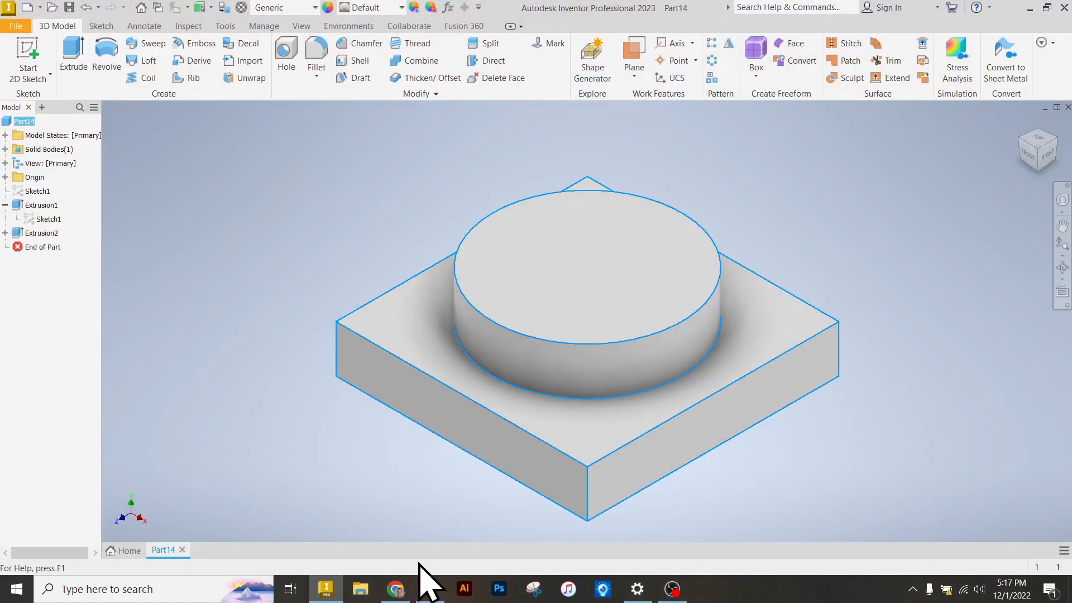
click(396, 590)
scroll(444, 304, down, 1)
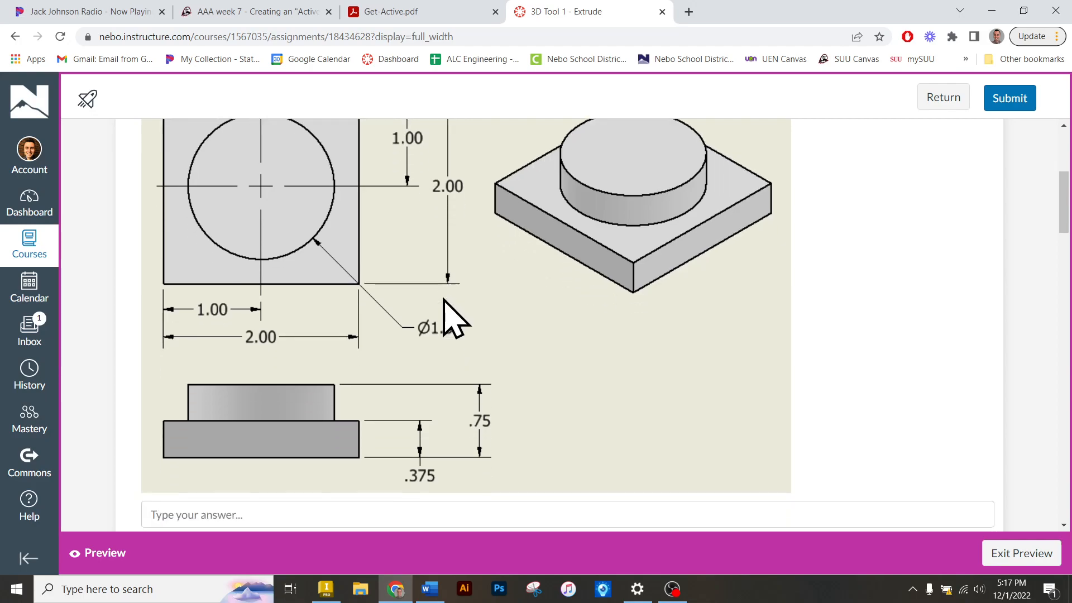
scroll(444, 302, down, 1)
click(406, 403)
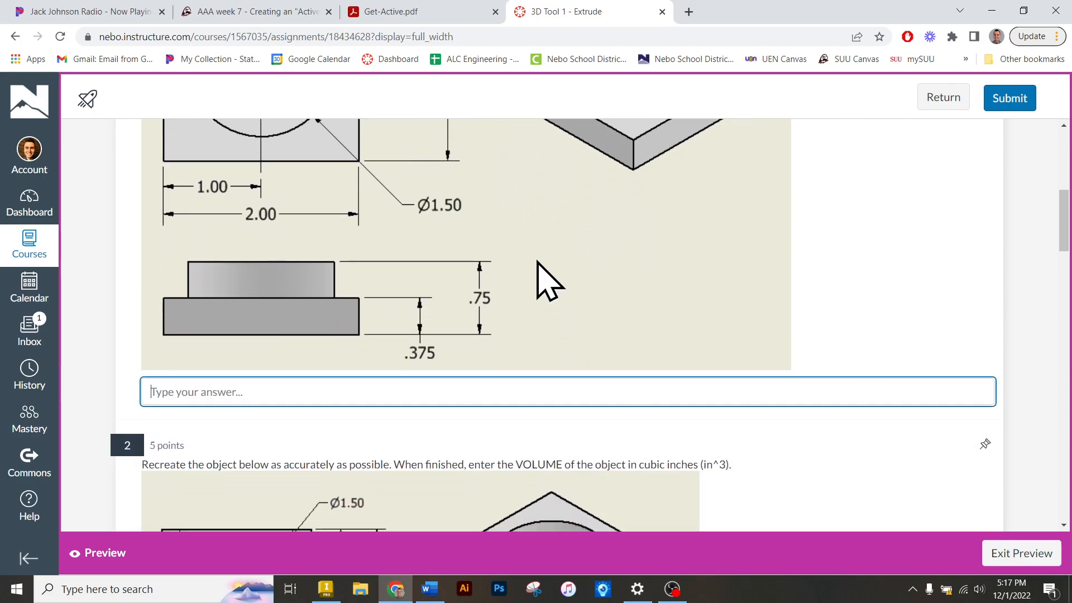
Examine question 2's drawing for the dimensions of the cube and its circular through holes.
scroll(538, 266, down, 3)
scroll(538, 262, down, 2)
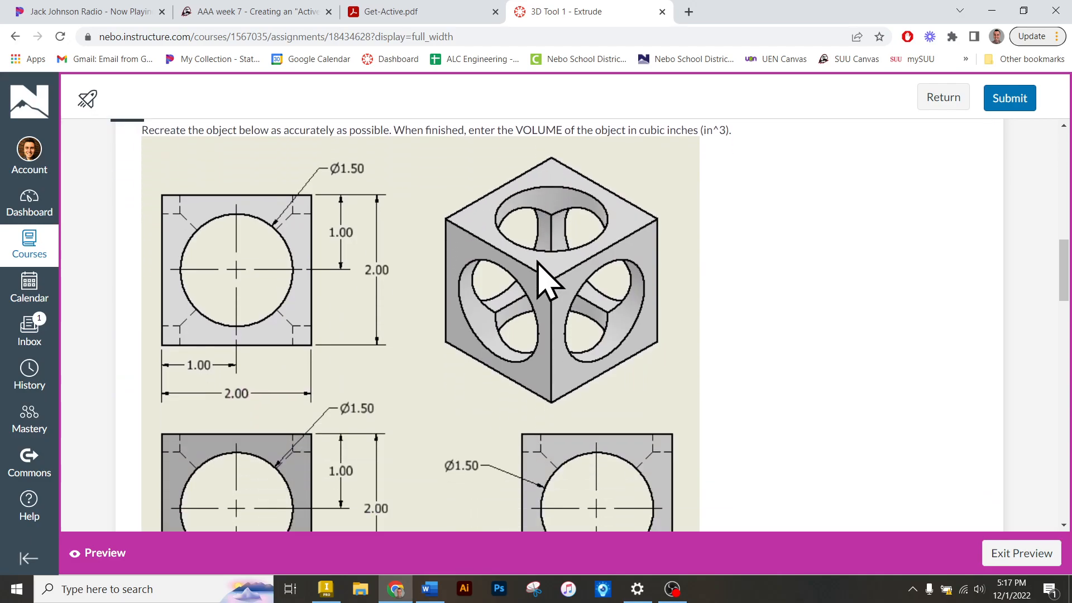
scroll(540, 274, down, 1)
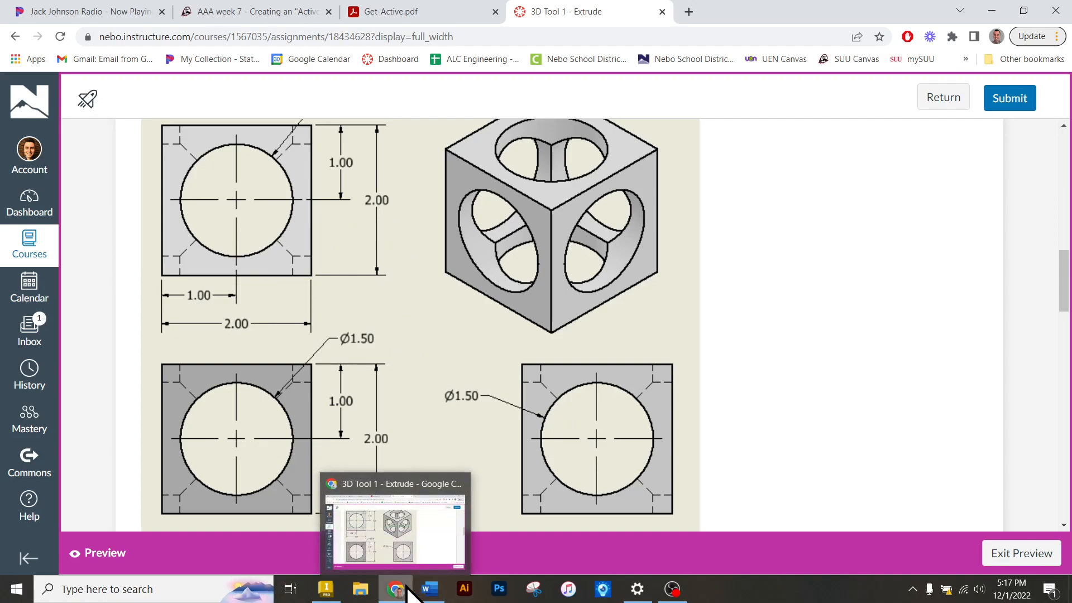
Back in Inventor, create a new part from Standard.ipt and start a sketch on the horizontal origin plane.
click(326, 590)
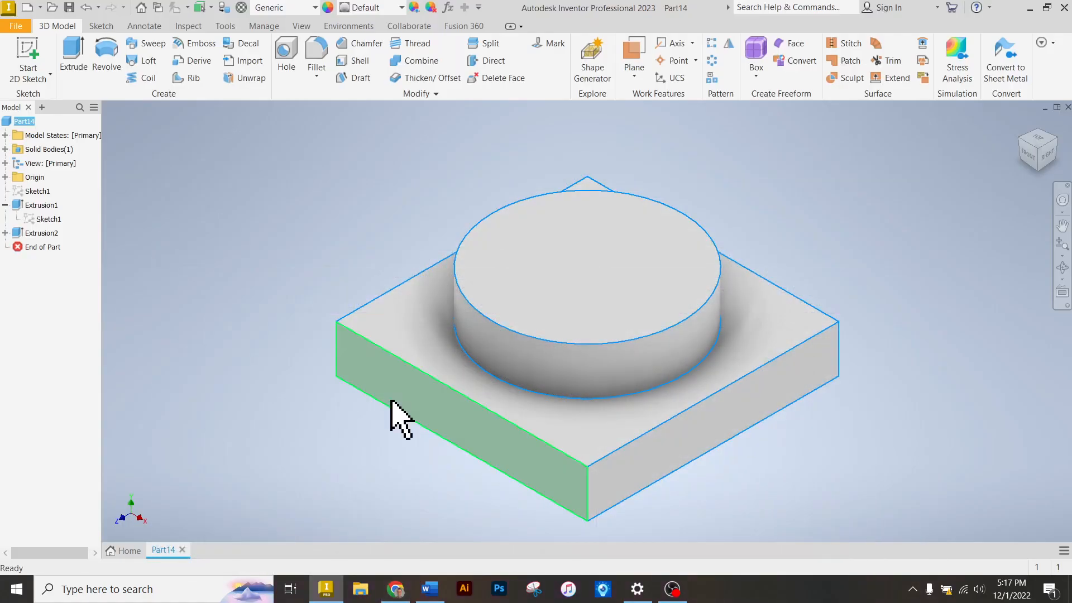
click(16, 25)
click(33, 75)
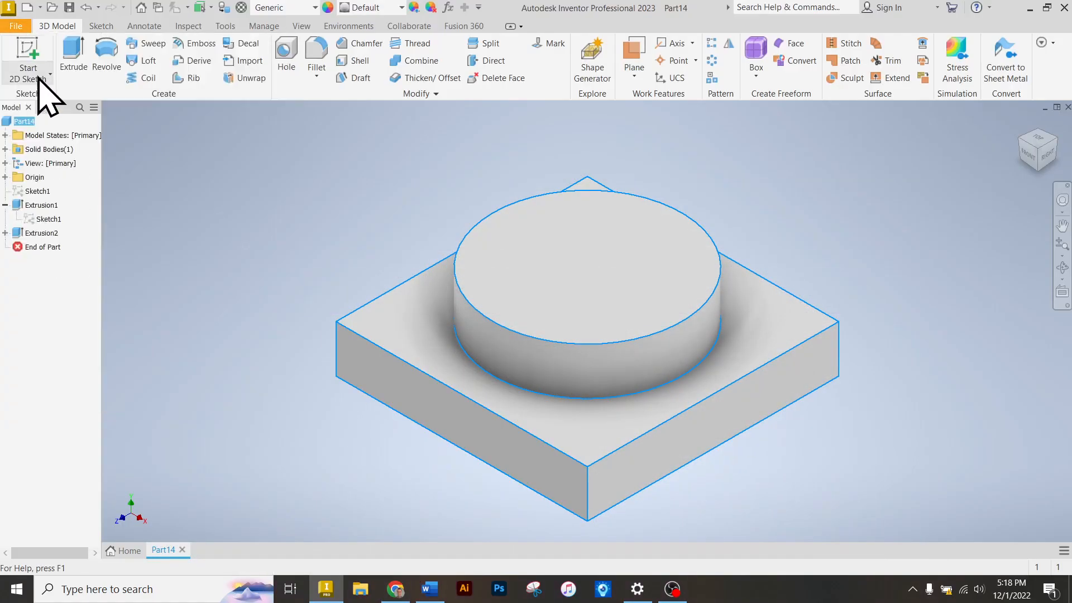
click(565, 220)
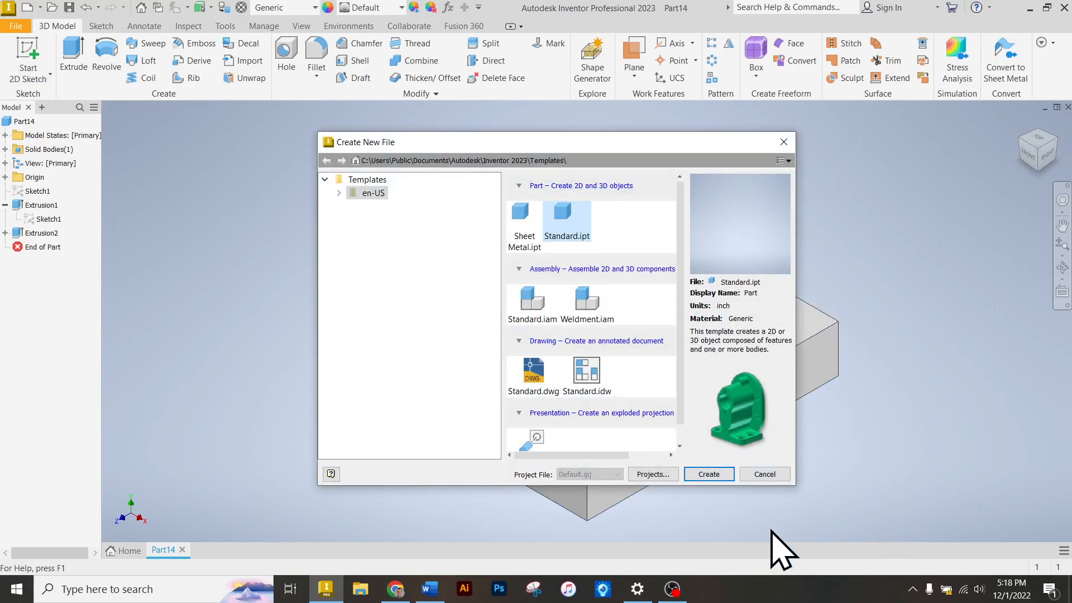
click(711, 475)
click(27, 59)
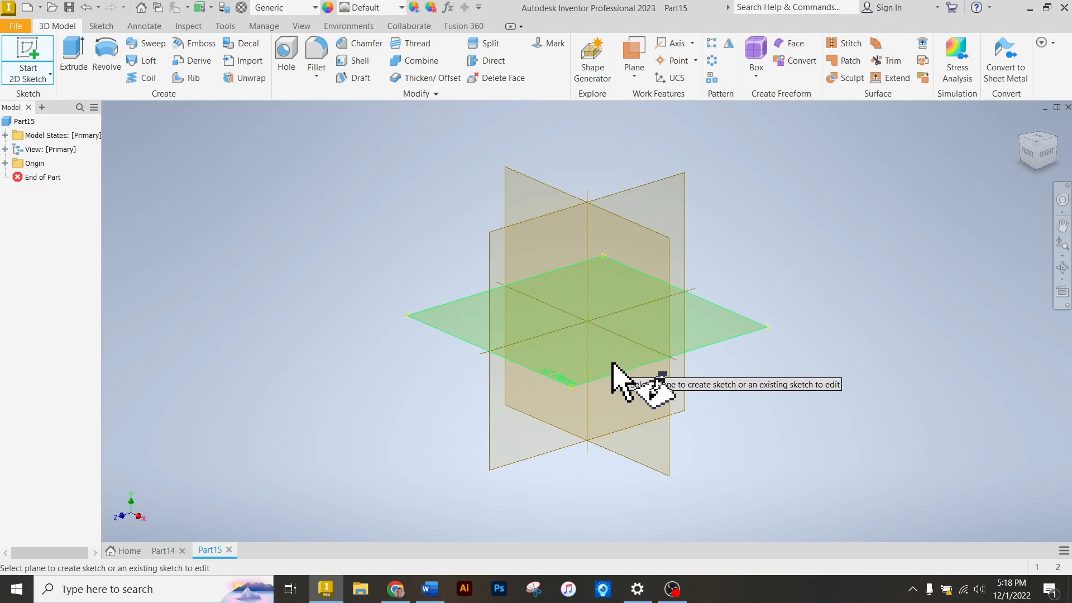
click(611, 362)
click(632, 300)
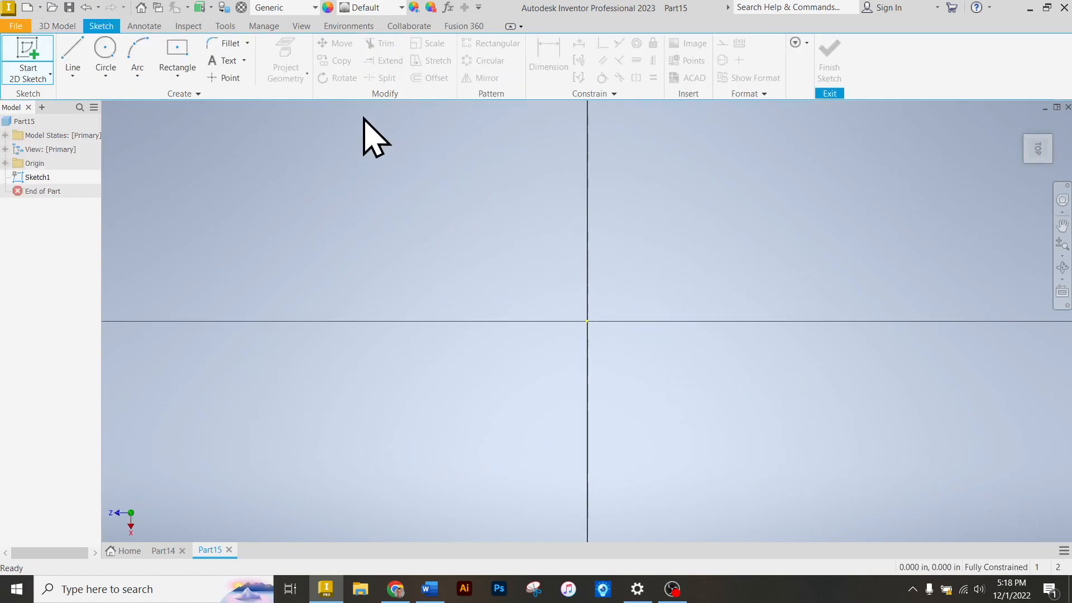
Draw a 2 in by 2 in center rectangle centered on the sketch origin and finish the sketch.
click(178, 50)
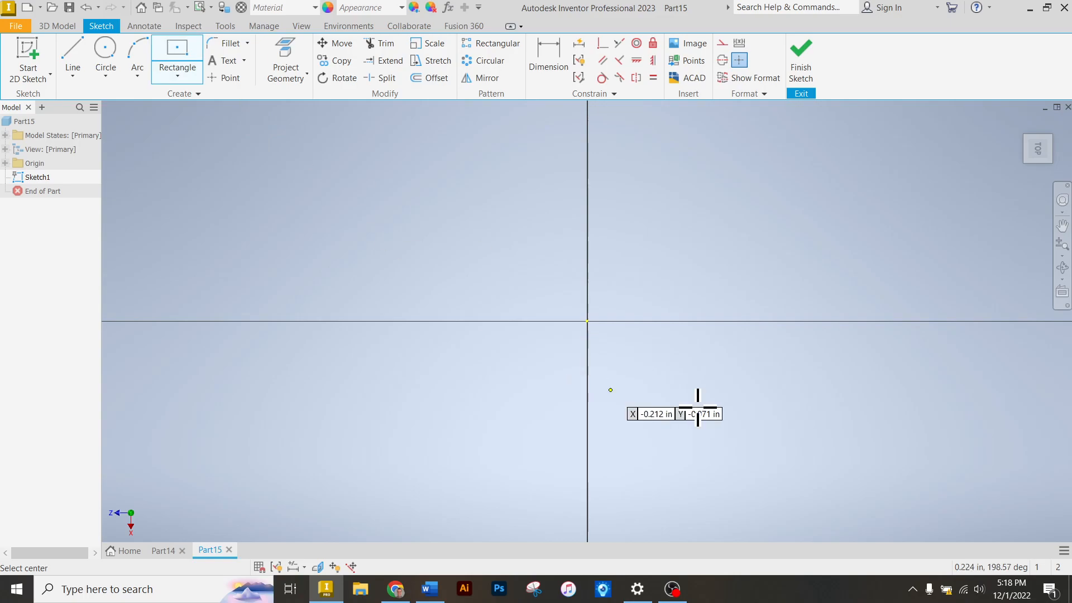
click(587, 323)
text(2)
key(Return)
scroll(612, 254, up, 3)
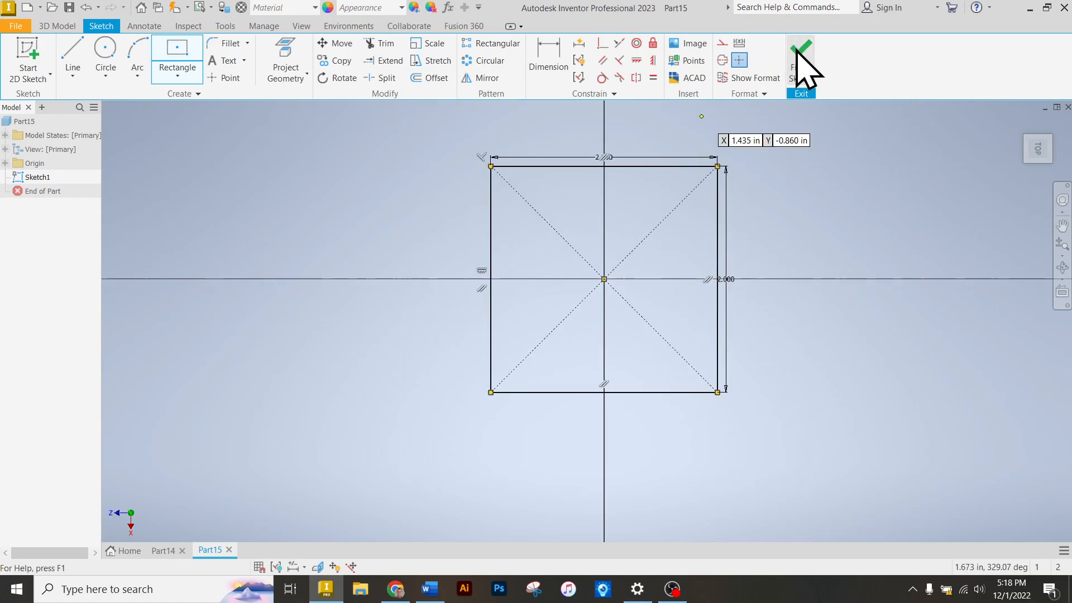
click(801, 67)
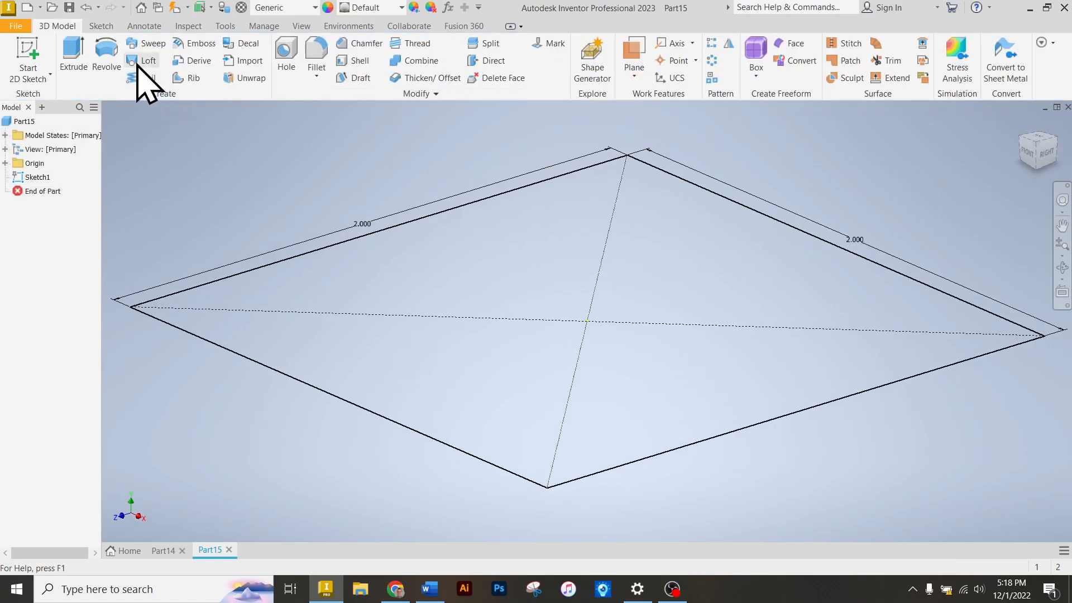
Extrude the square profile 2 in upward to form a cube.
click(72, 53)
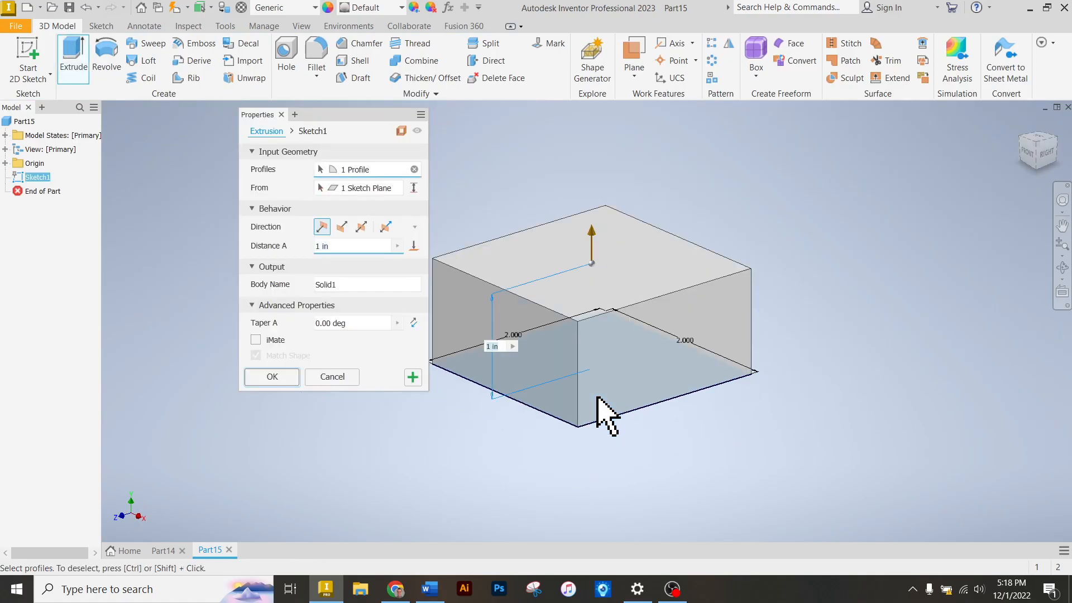
text(2)
key(Return)
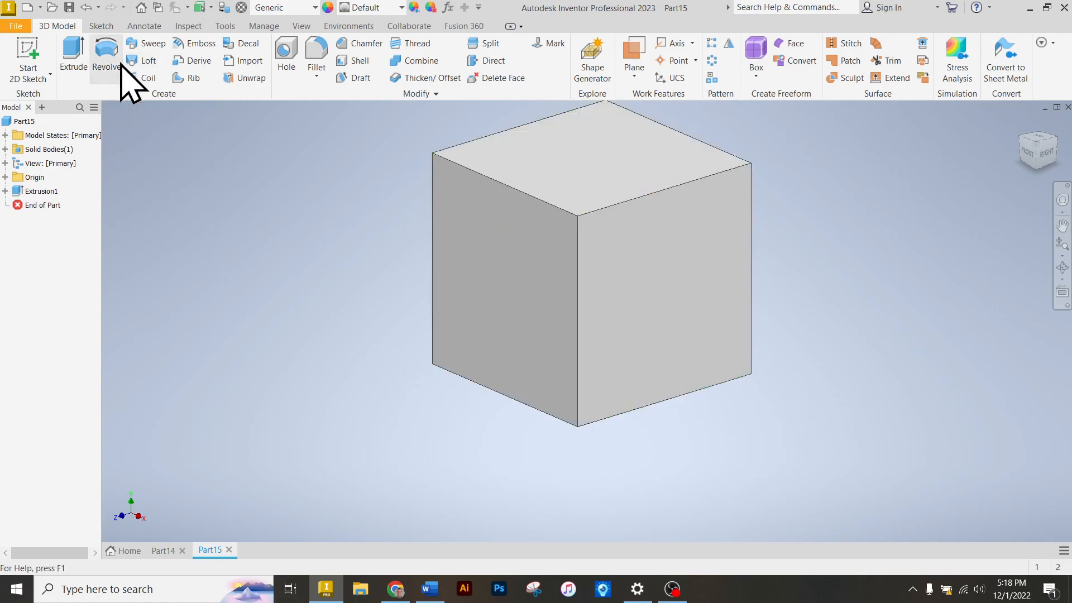
Sketch a 1.5 in diameter circle centered on the cube's top face and finish the sketch.
click(35, 48)
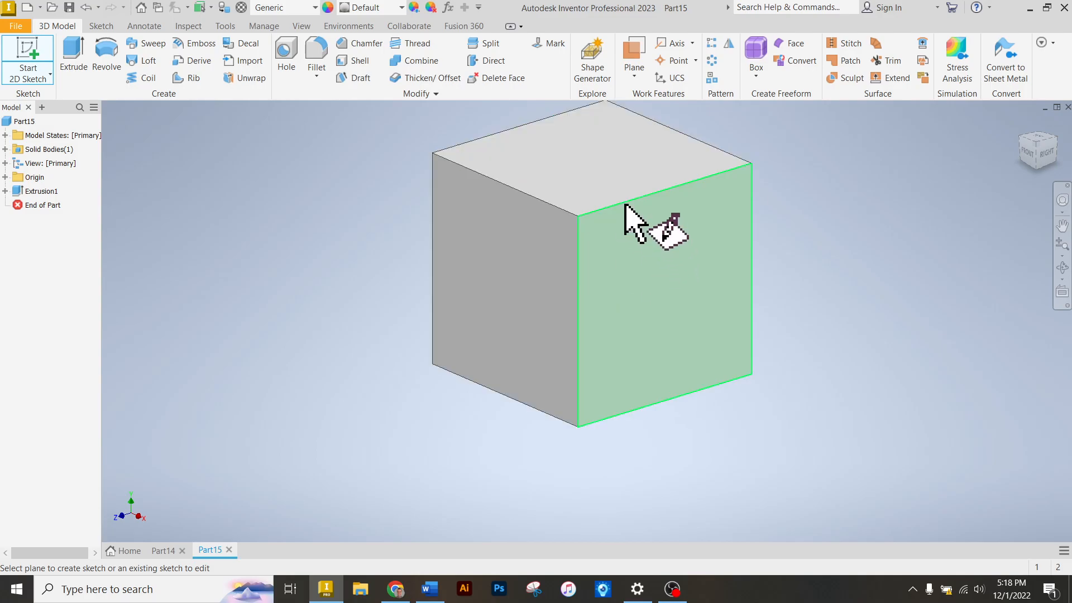
click(607, 159)
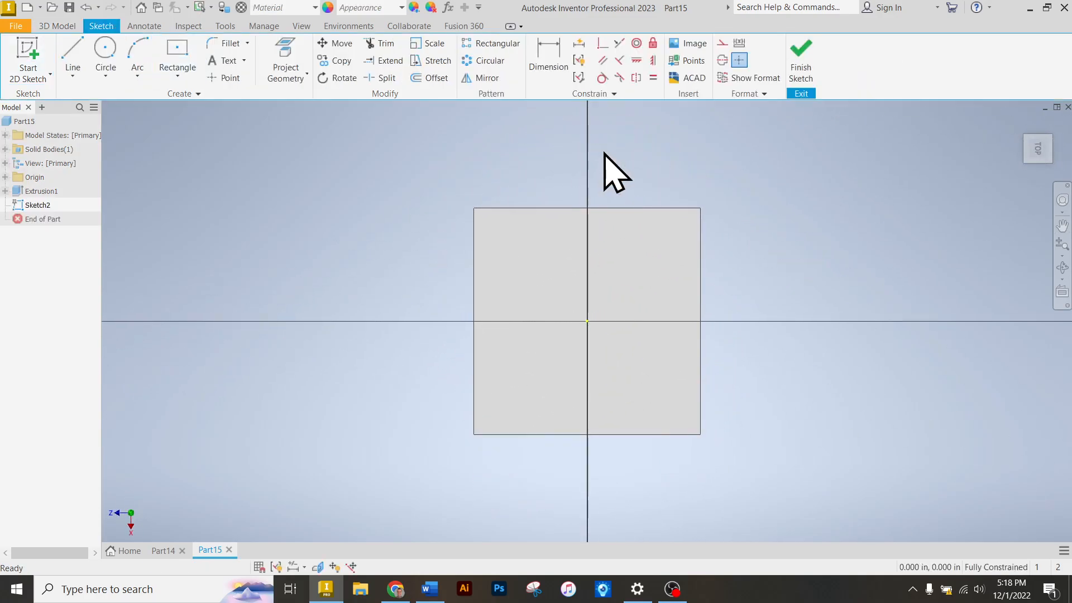
click(104, 51)
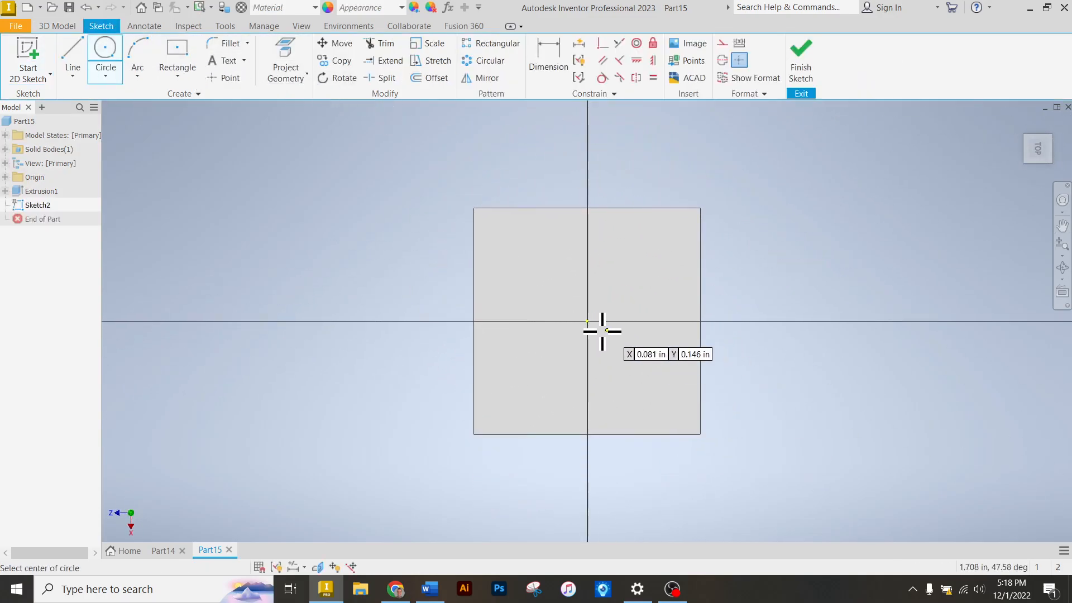
click(587, 321)
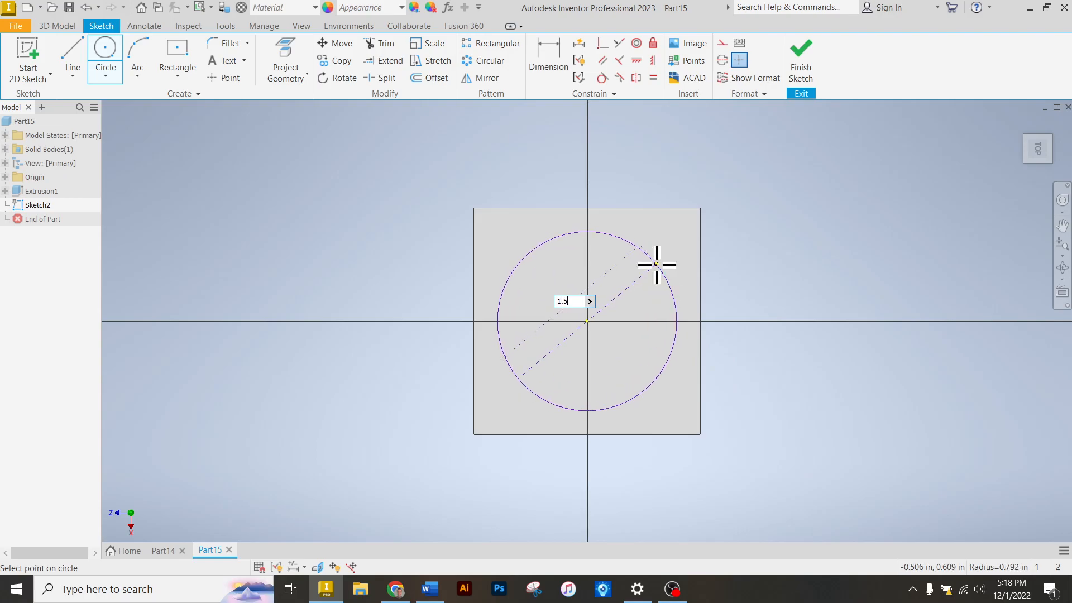
key(Return)
click(800, 64)
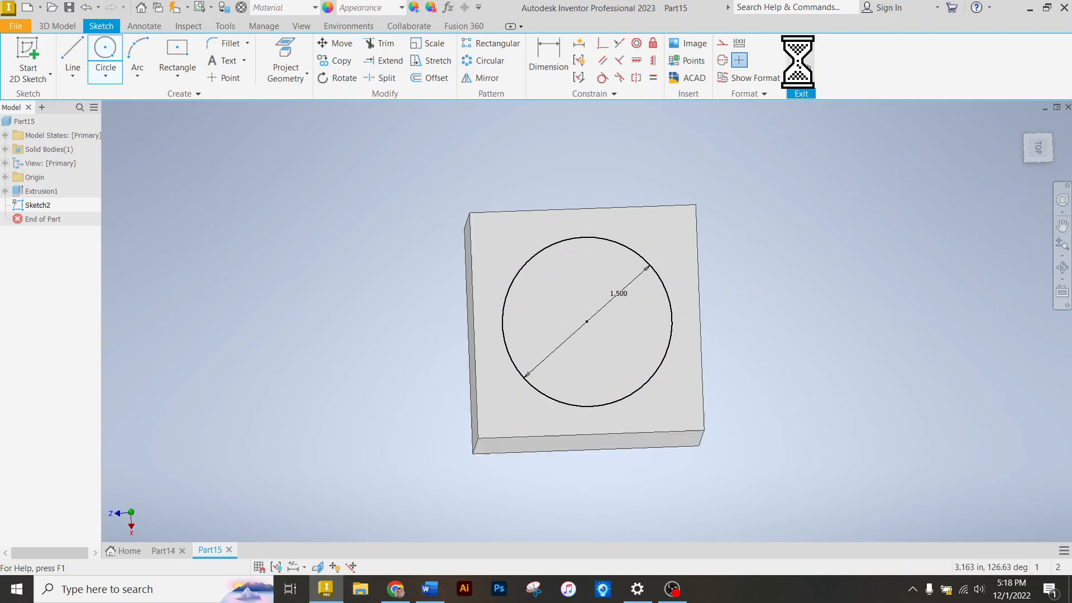
Extrude the top face's 1.5 in circle 4 in downward as a cut to make a hole through the cube.
click(74, 60)
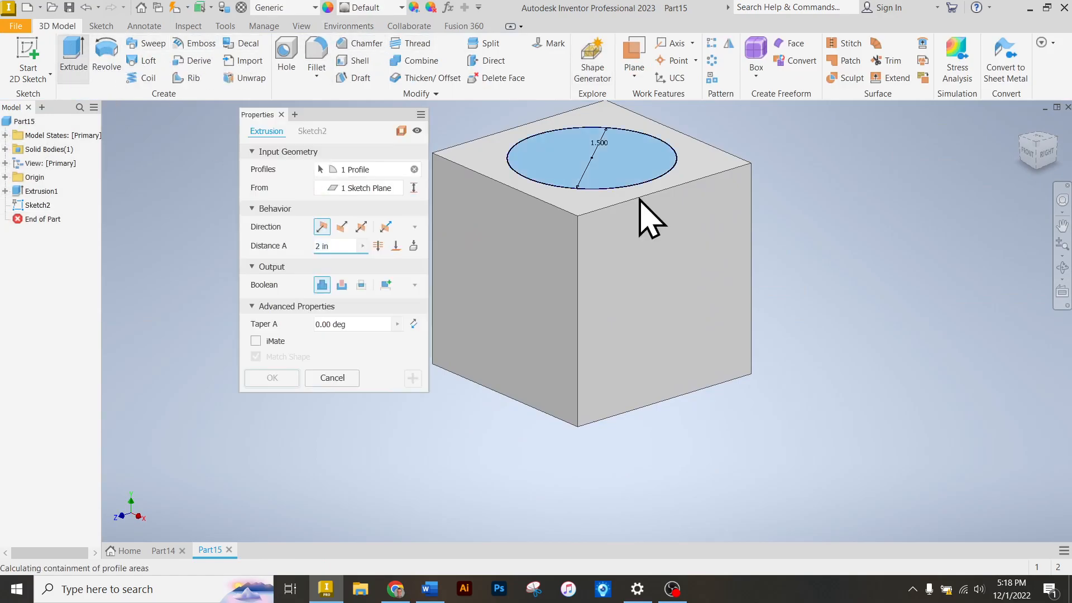
scroll(667, 313, down, 5)
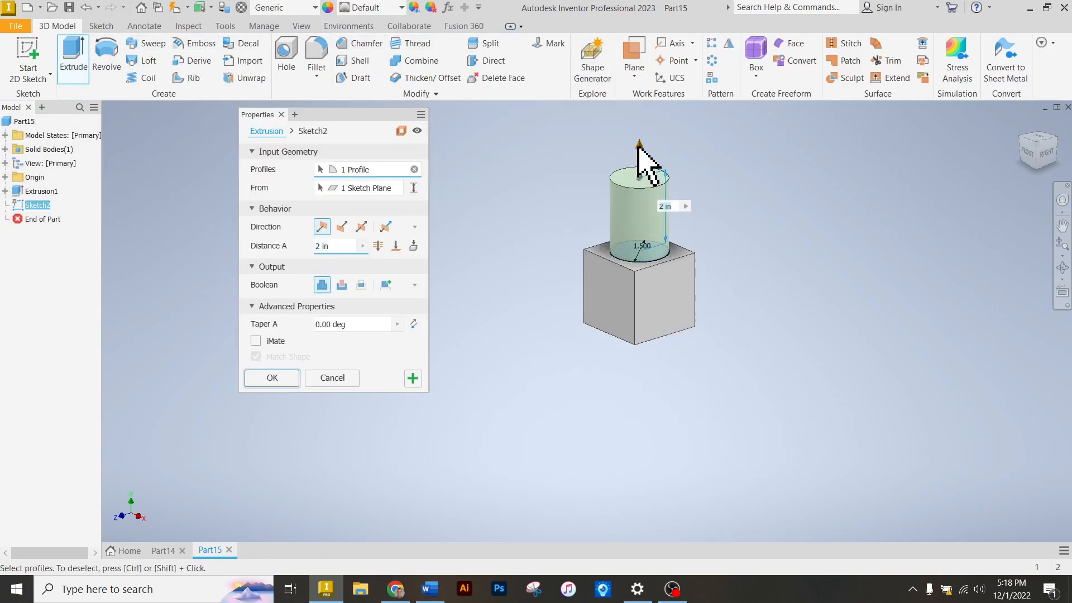
drag(641, 146, 643, 352)
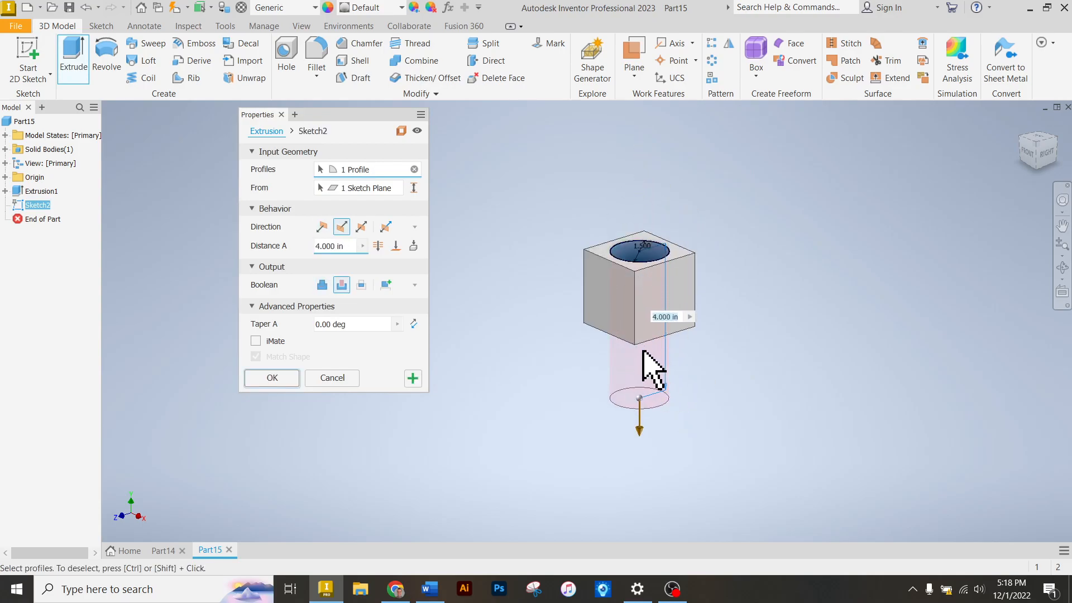
scroll(700, 270, up, 4)
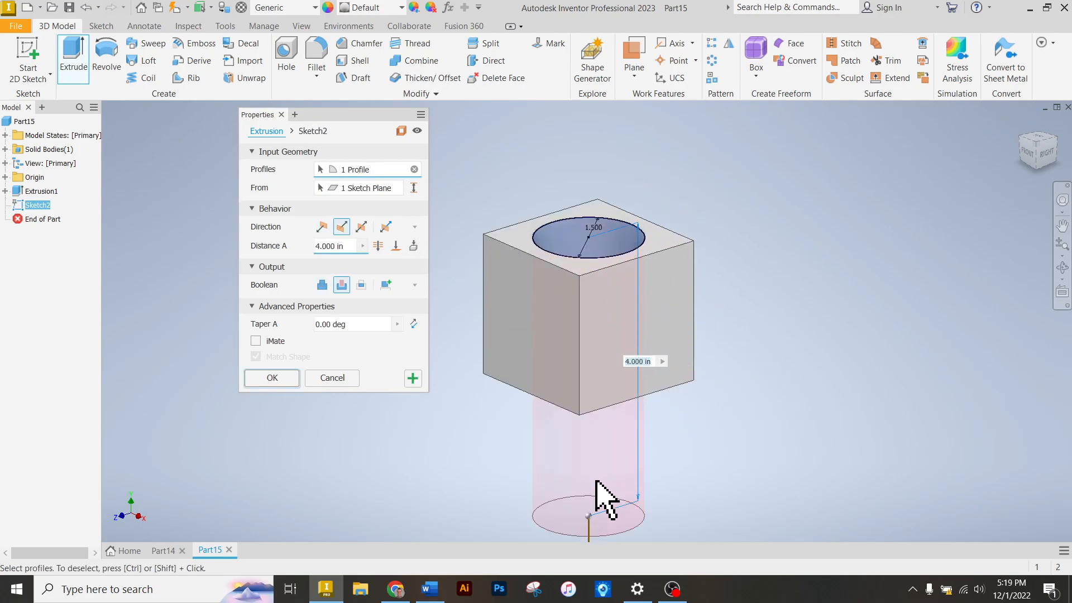
click(273, 378)
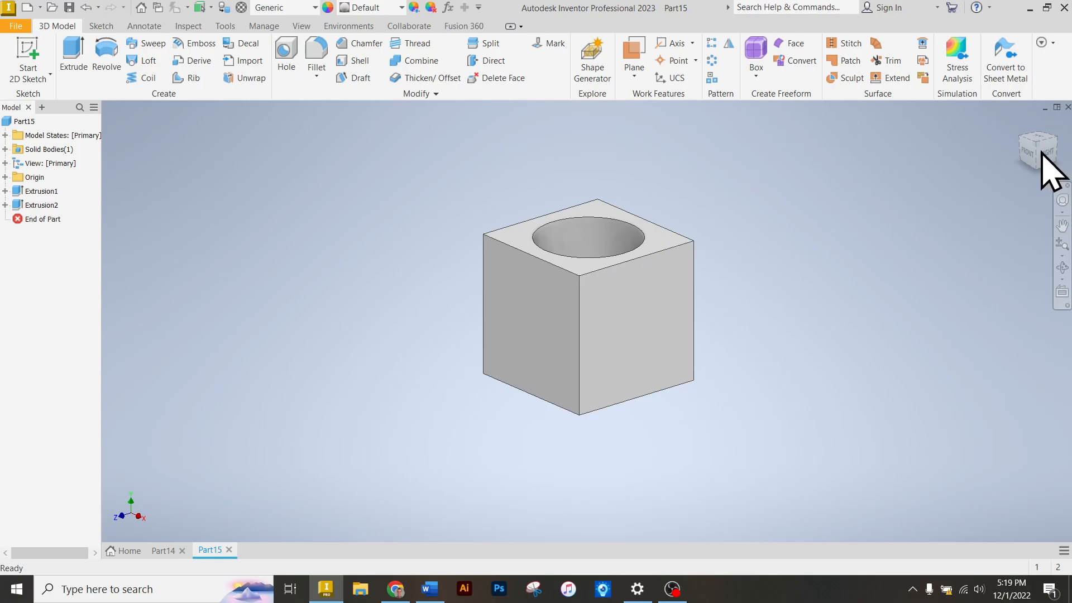
Sketch a 1.5 in diameter circle centered on the cube's front face and finish the sketch.
mouse_move(1032, 159)
mouse_down()
mouse_move(1036, 215)
mouse_move(1036, 147)
mouse_up()
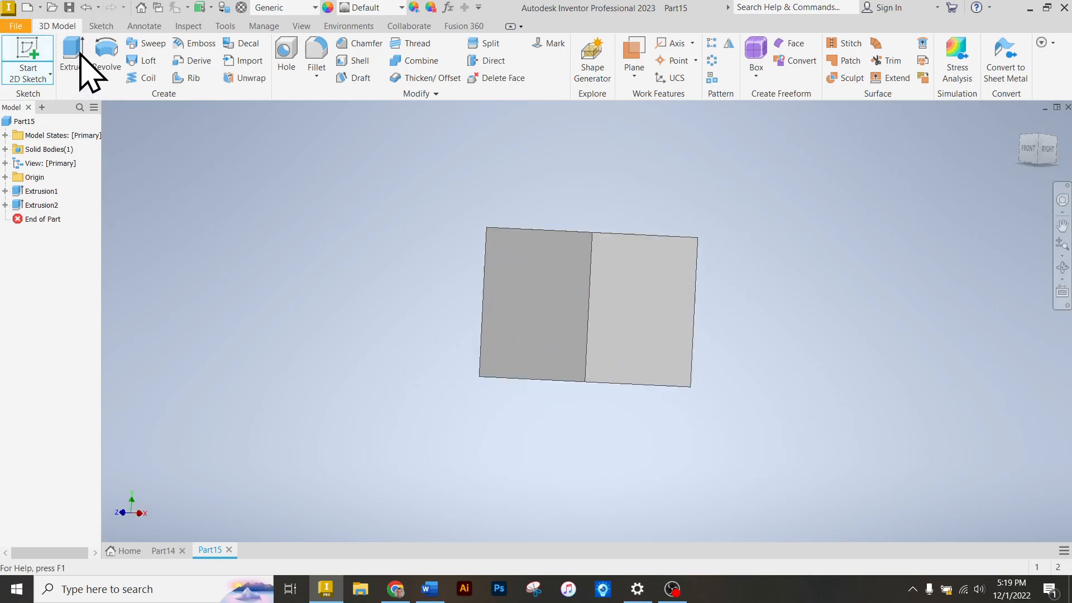
click(33, 61)
click(593, 306)
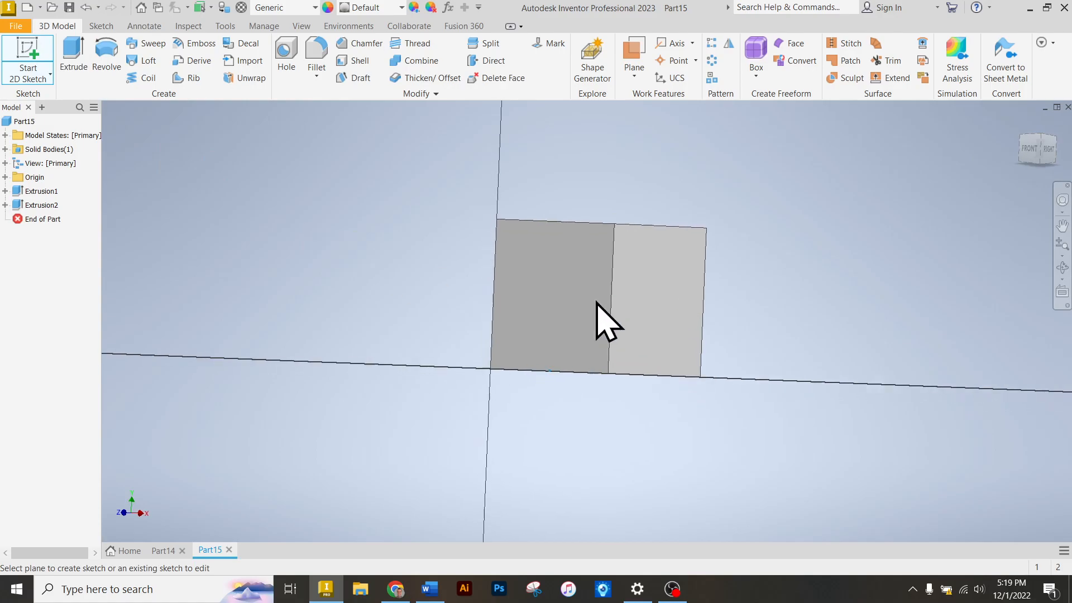
click(112, 62)
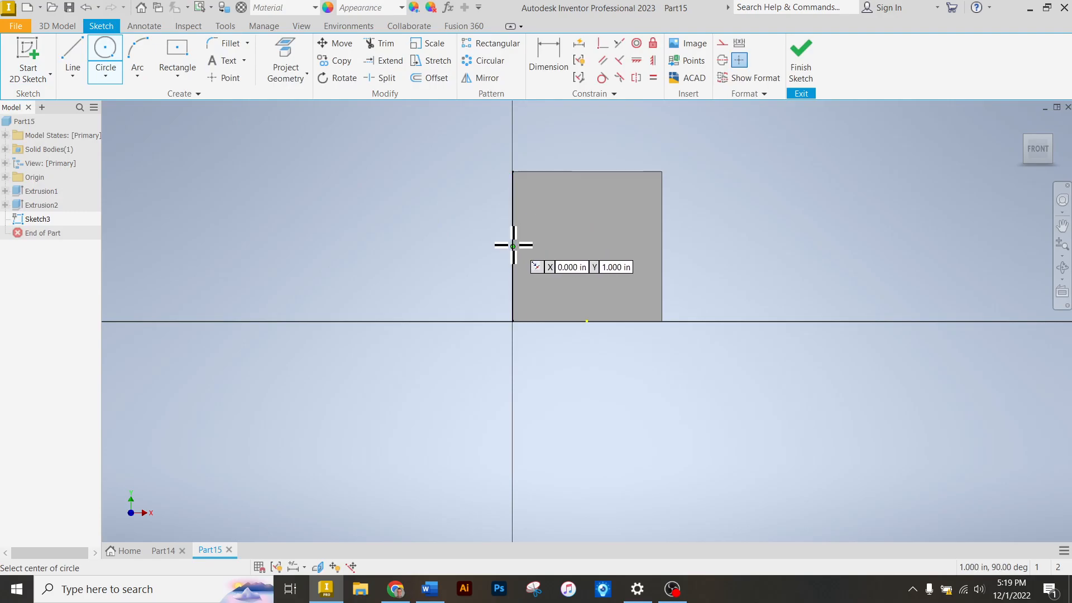
click(587, 246)
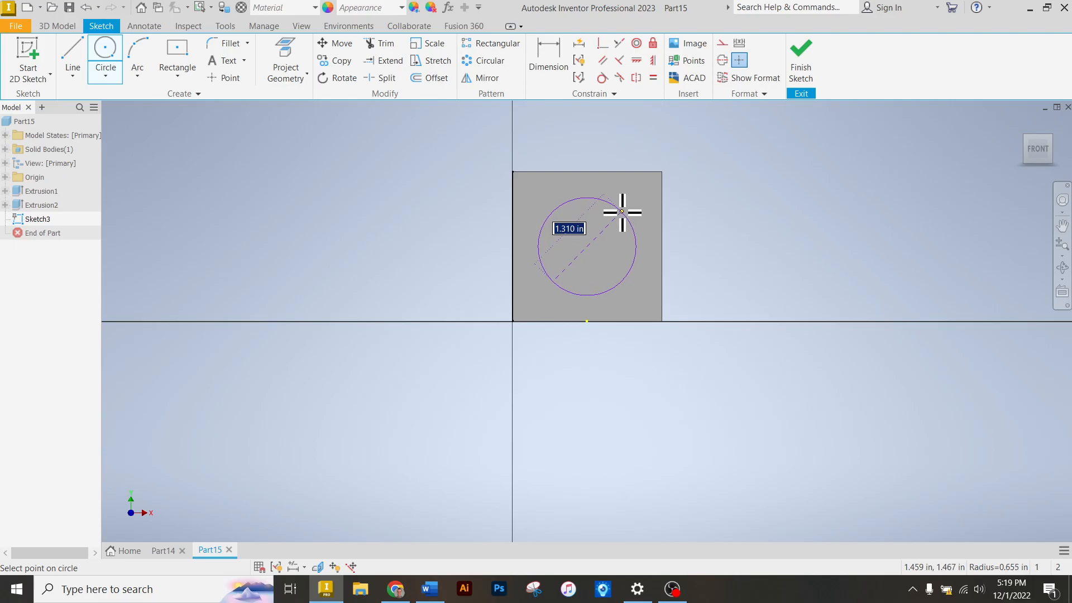
scroll(622, 211, down, 3)
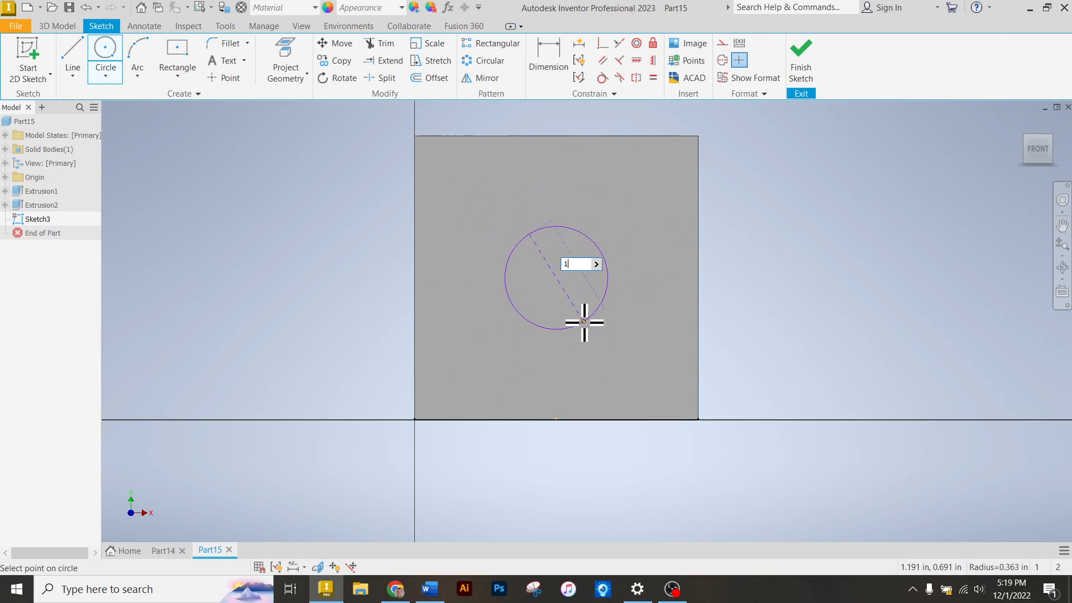
text(1.5)
key(Return)
click(798, 56)
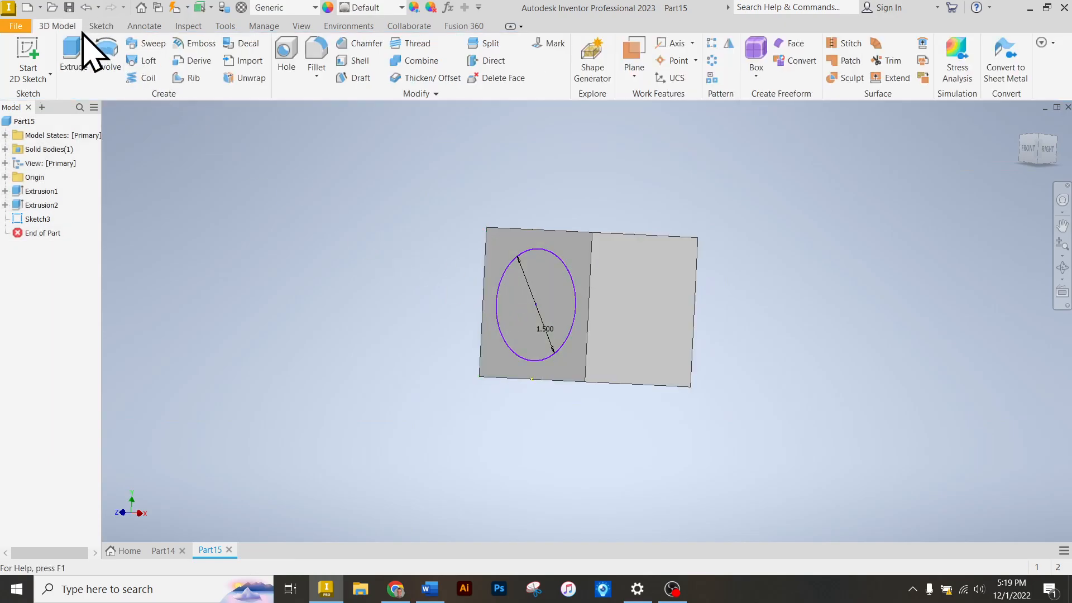
Extrude the front face's circle inward as a cut with the Through All extent.
click(75, 44)
scroll(687, 235, up, 3)
scroll(625, 265, down, 4)
scroll(576, 250, up, 3)
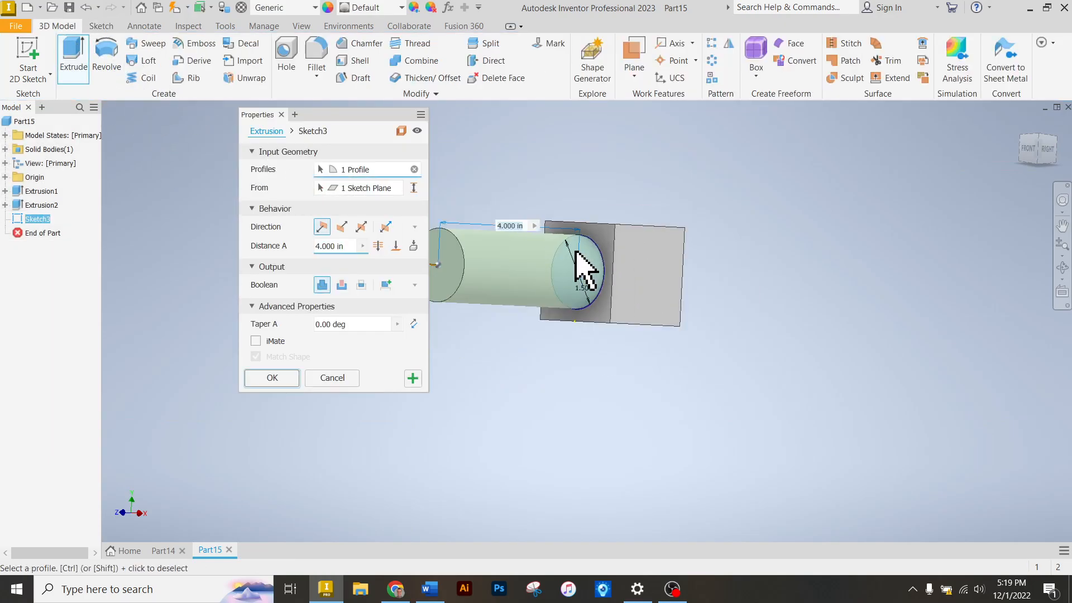
click(341, 227)
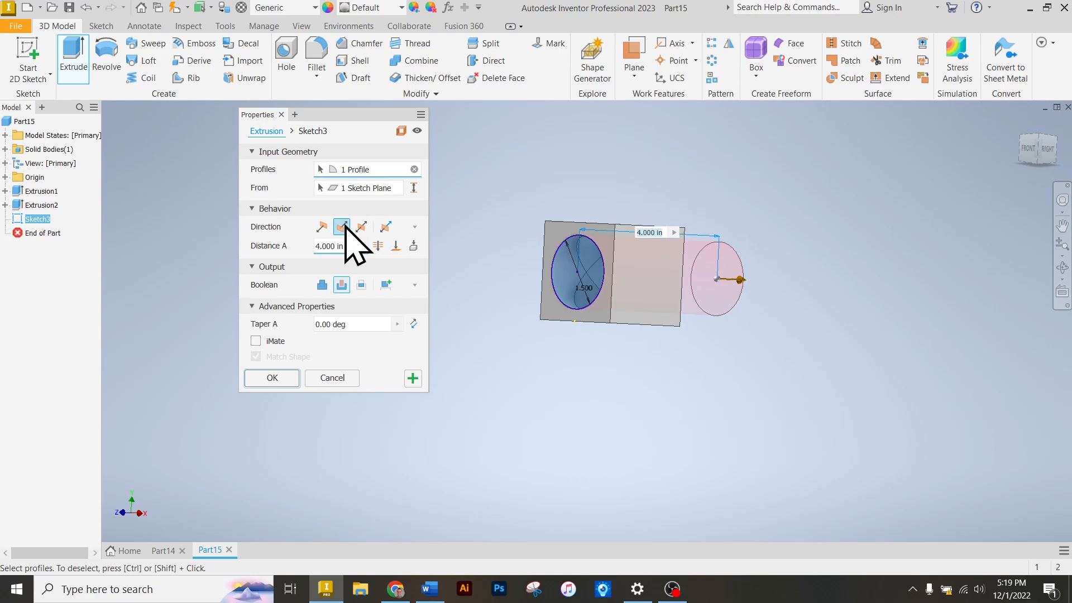
click(379, 246)
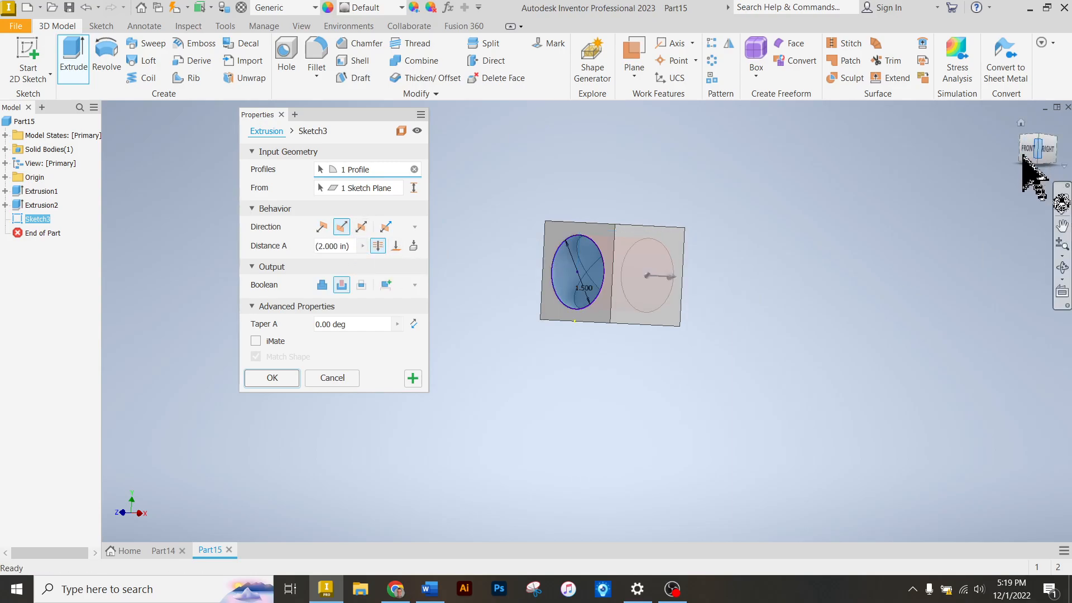
click(1046, 152)
mouse_move(1046, 152)
mouse_down()
mouse_move(991, 141)
mouse_move(1066, 146)
mouse_up()
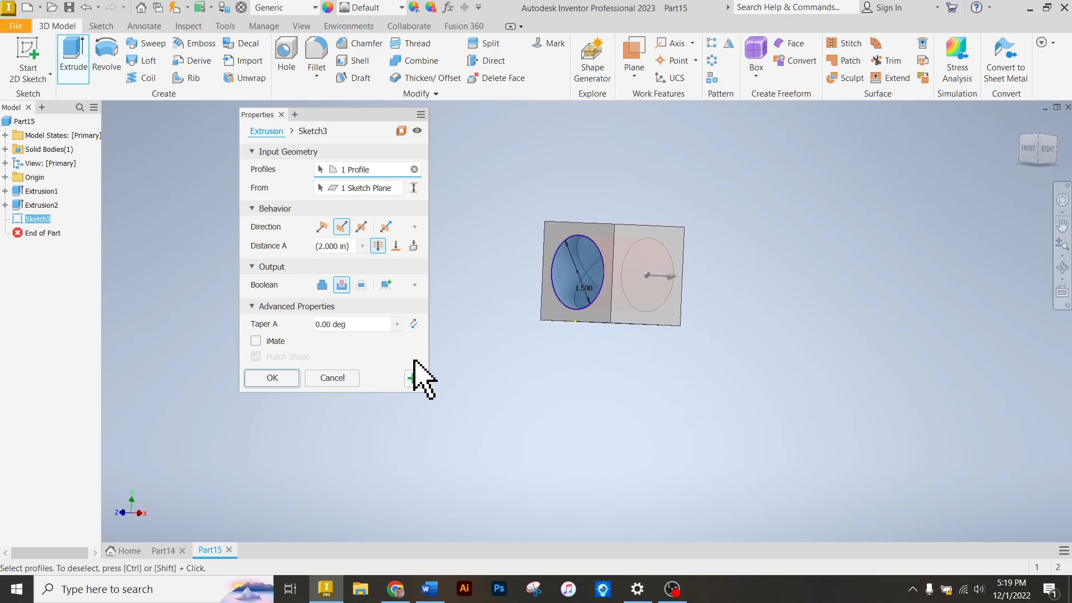
click(265, 375)
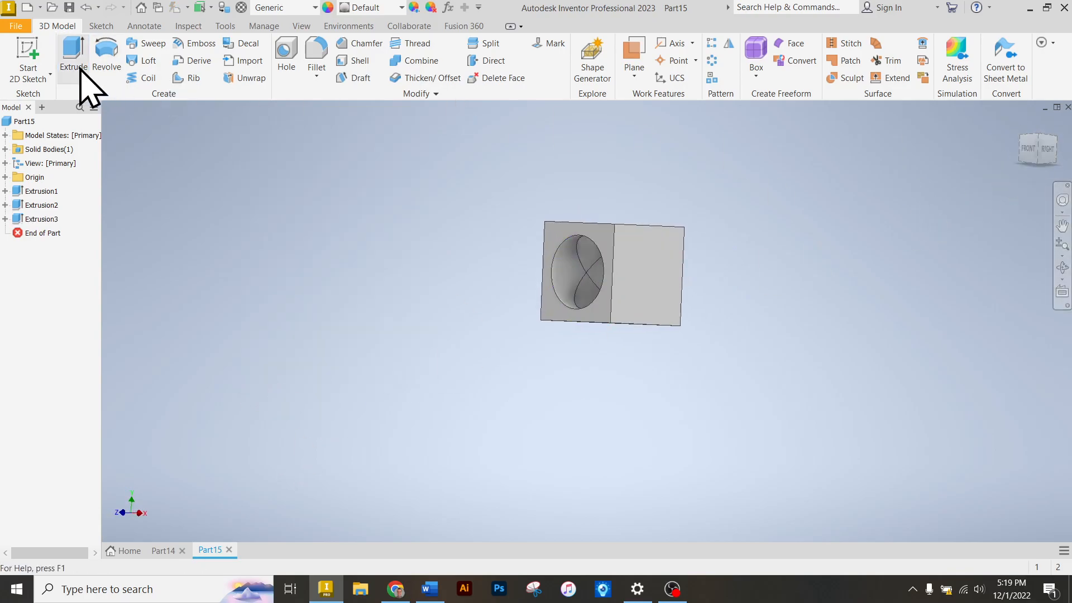
Sketch a 1.5 in diameter circle centered on the cube's right face and finish the sketch.
click(29, 61)
click(641, 270)
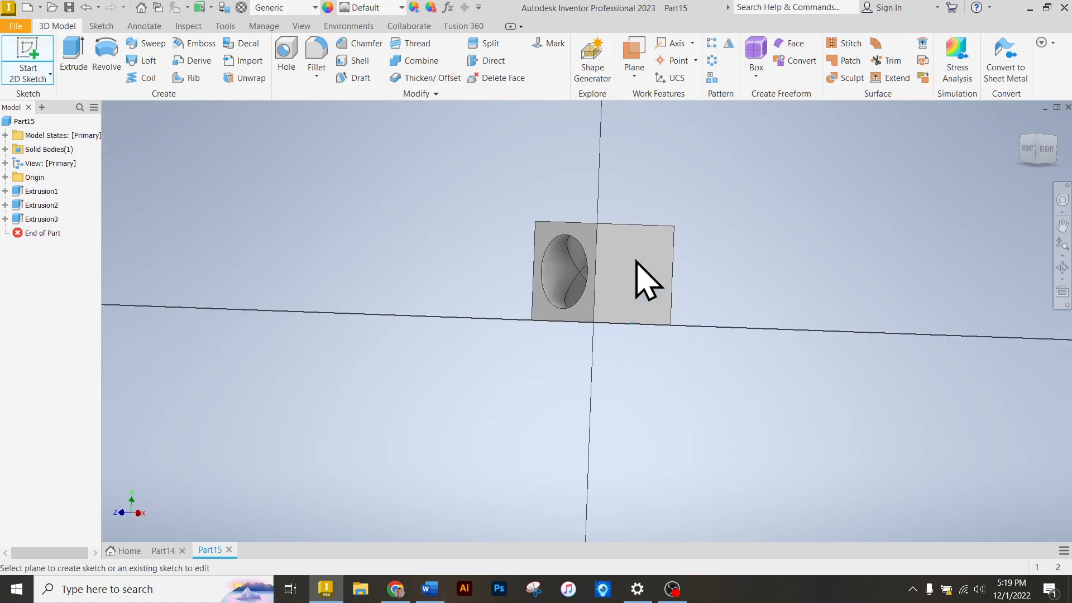
click(105, 56)
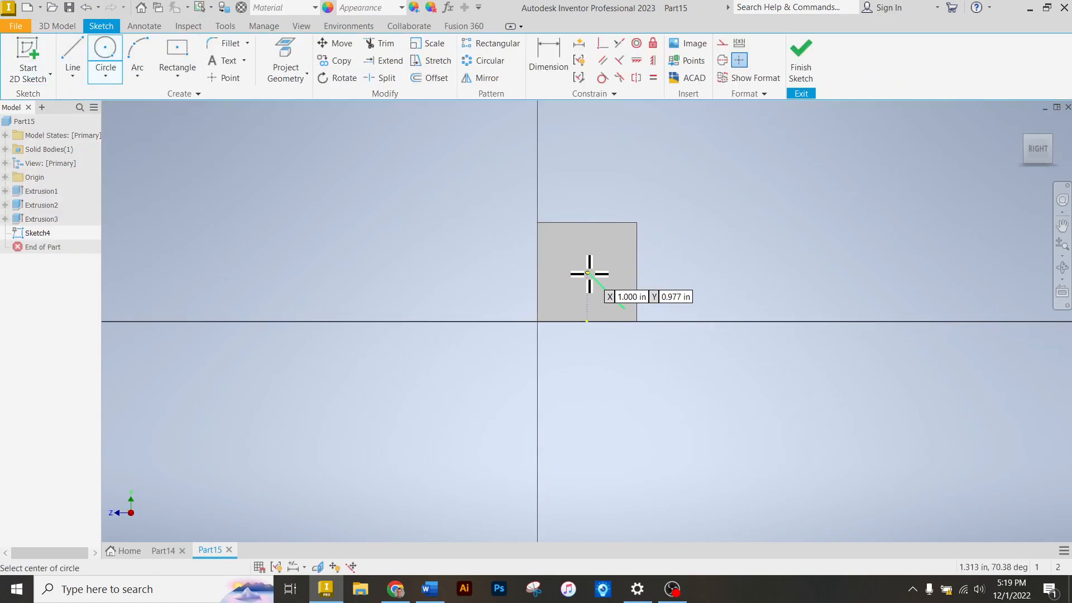
scroll(589, 273, down, 4)
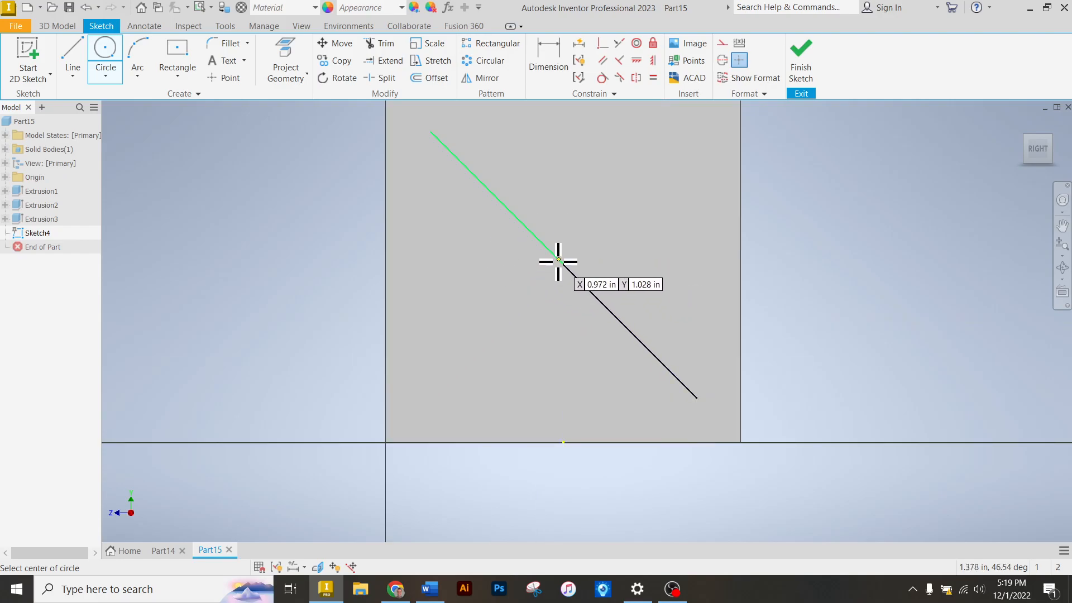
drag(1036, 161, 988, 158)
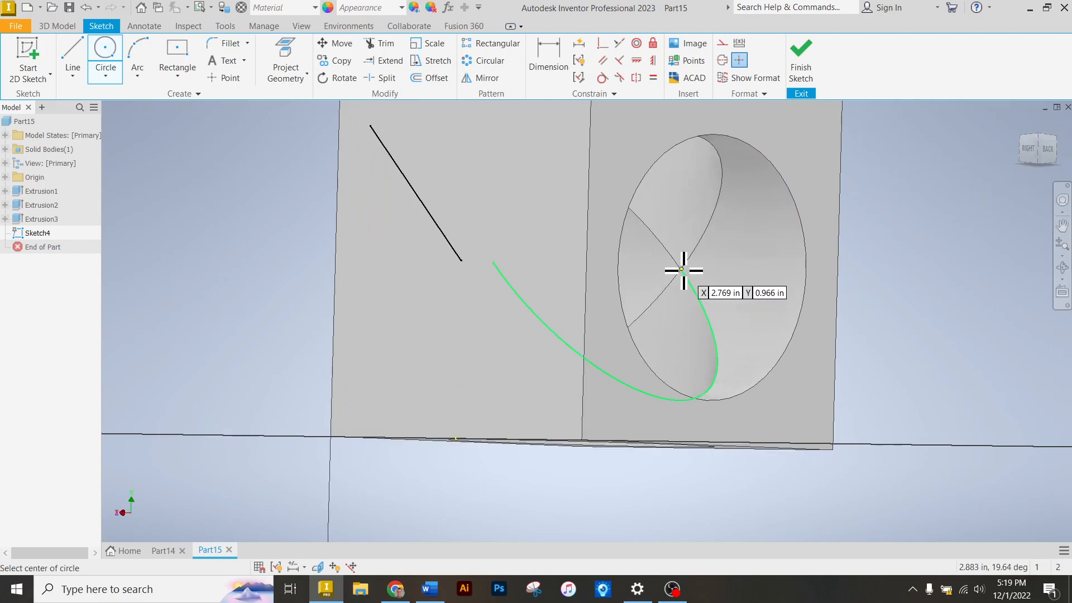
click(462, 261)
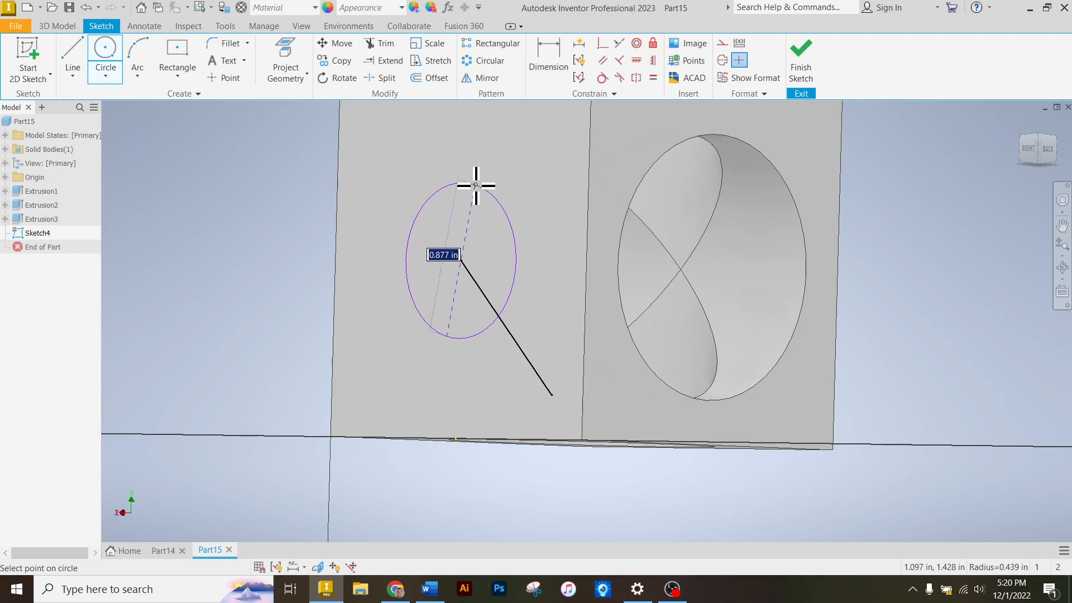
key(Return)
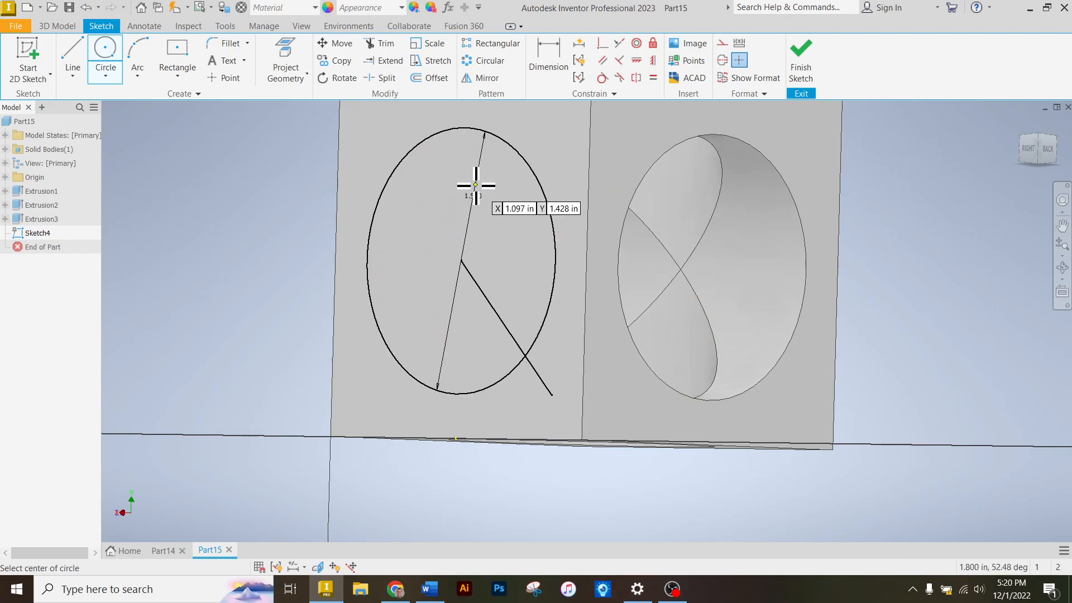
click(821, 61)
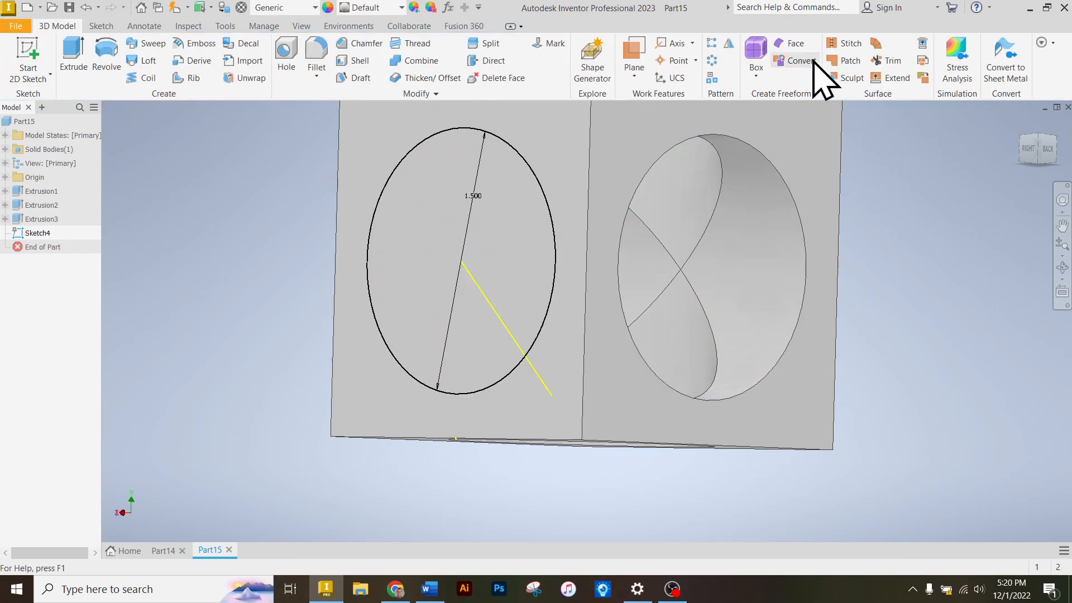
Cut the right face's circle through the whole cube with a Through All extrusion.
click(86, 54)
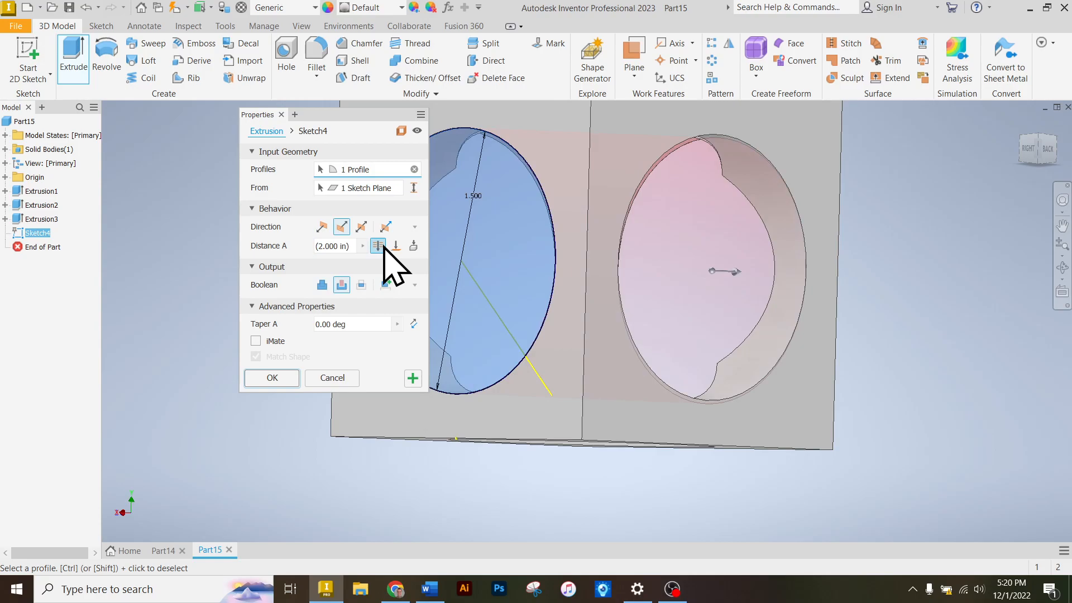
click(284, 379)
scroll(492, 386, down, 3)
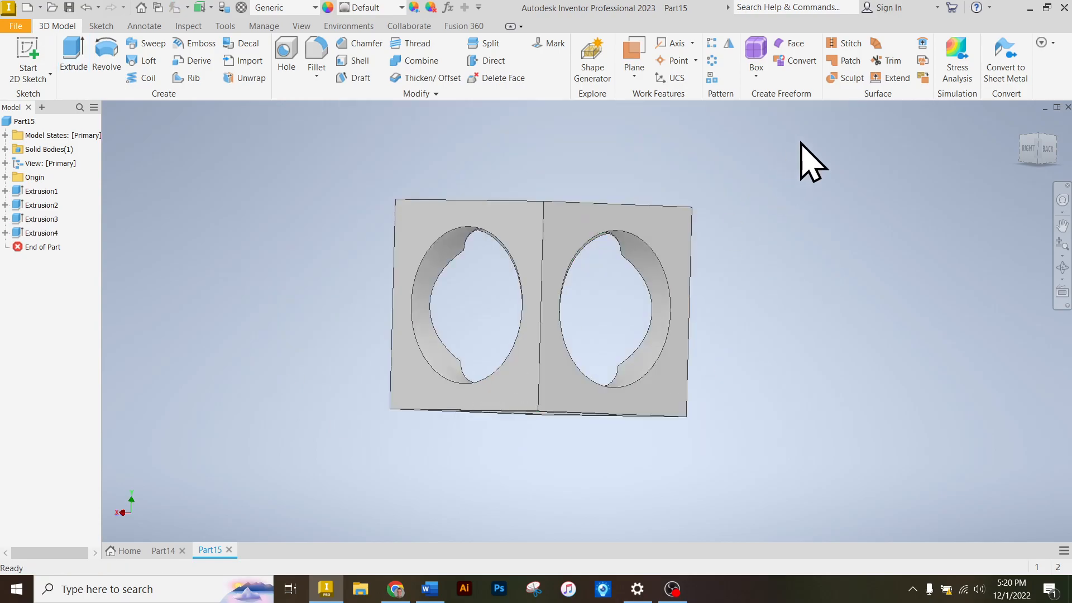
Apply the Expanded Metal 03 appearance from the Inventor Material Library to the part.
click(1062, 269)
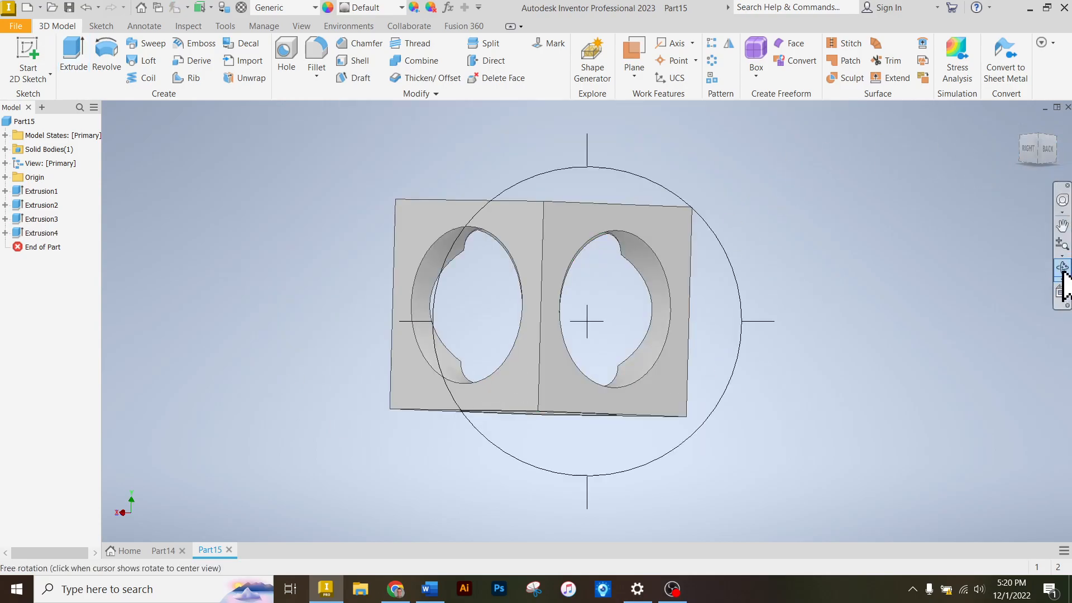
drag(594, 256, 747, 194)
click(1021, 124)
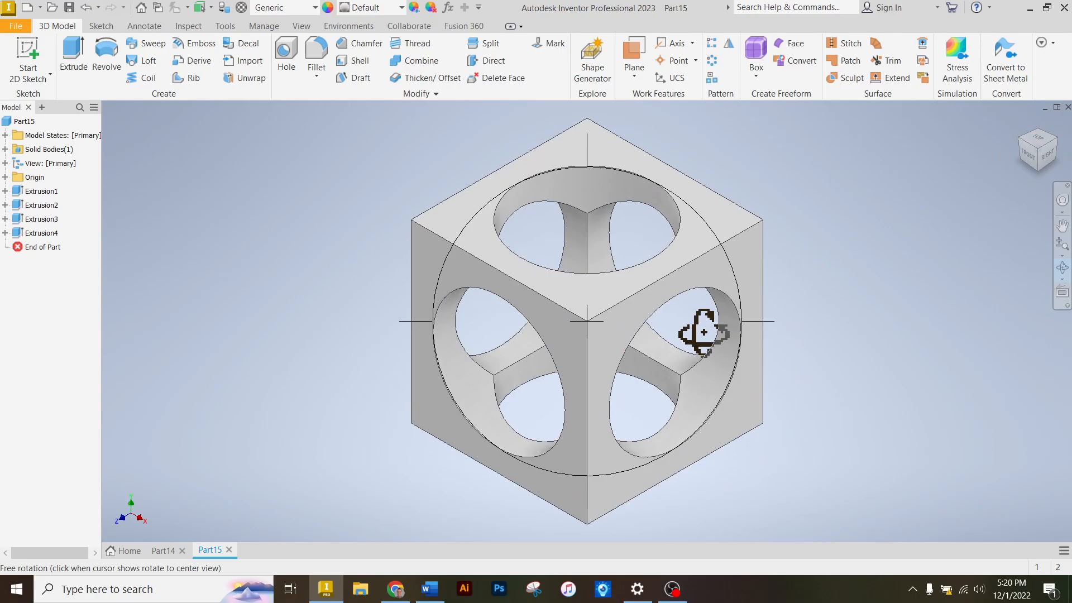
scroll(547, 223, up, 2)
click(401, 7)
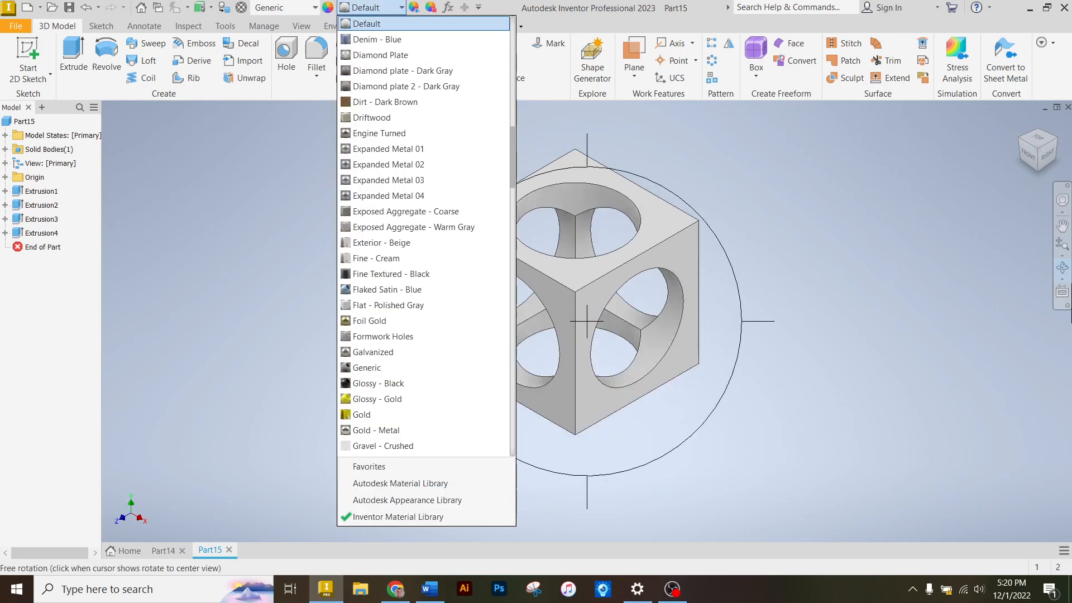
click(419, 180)
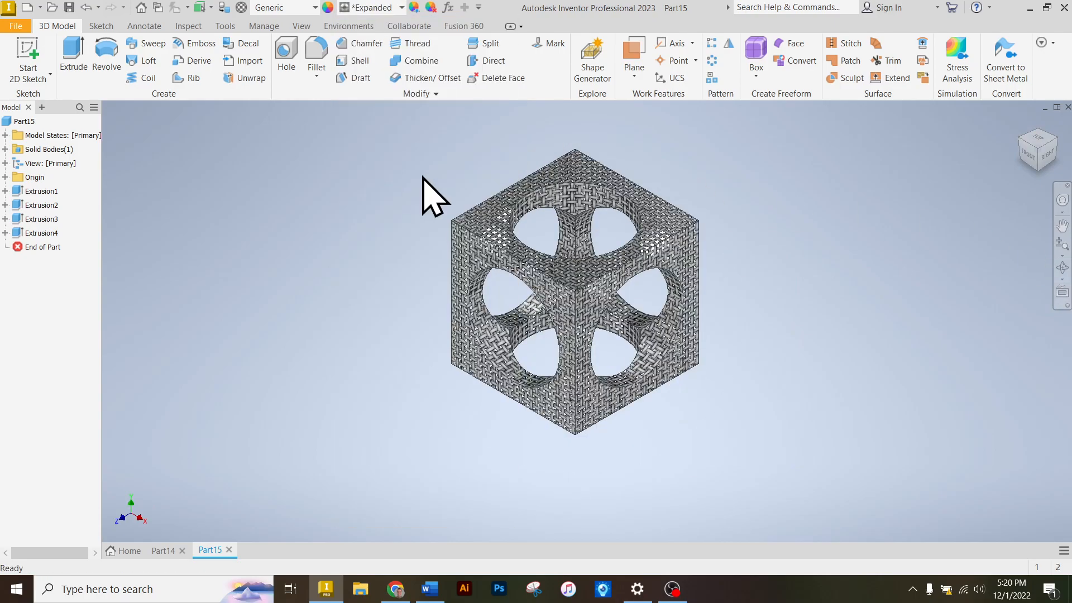
click(392, 6)
click(355, 262)
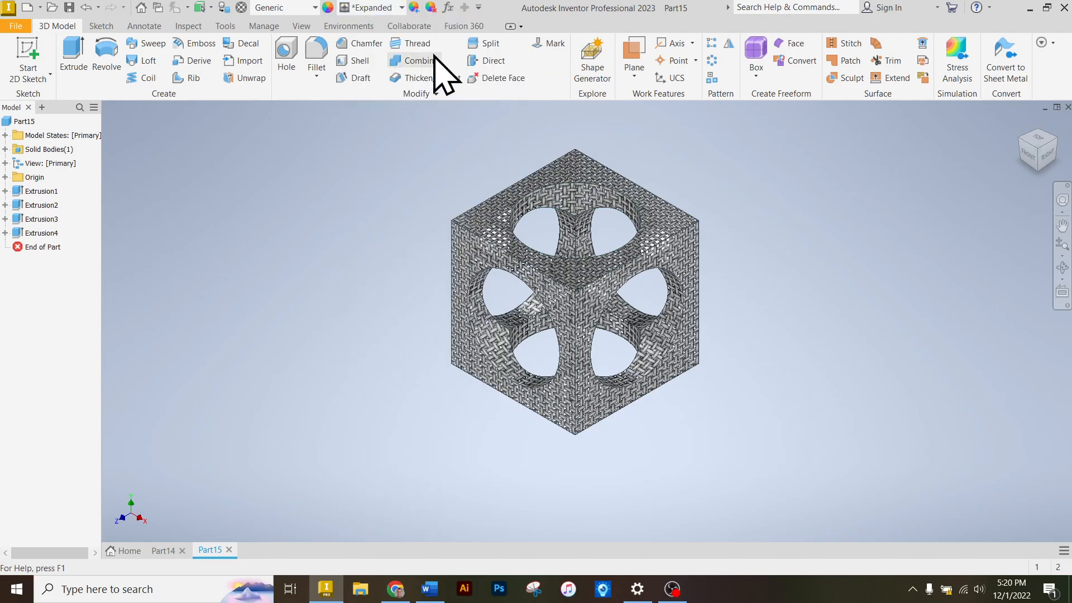
Set the part's appearance to Gold - Metal.
click(400, 7)
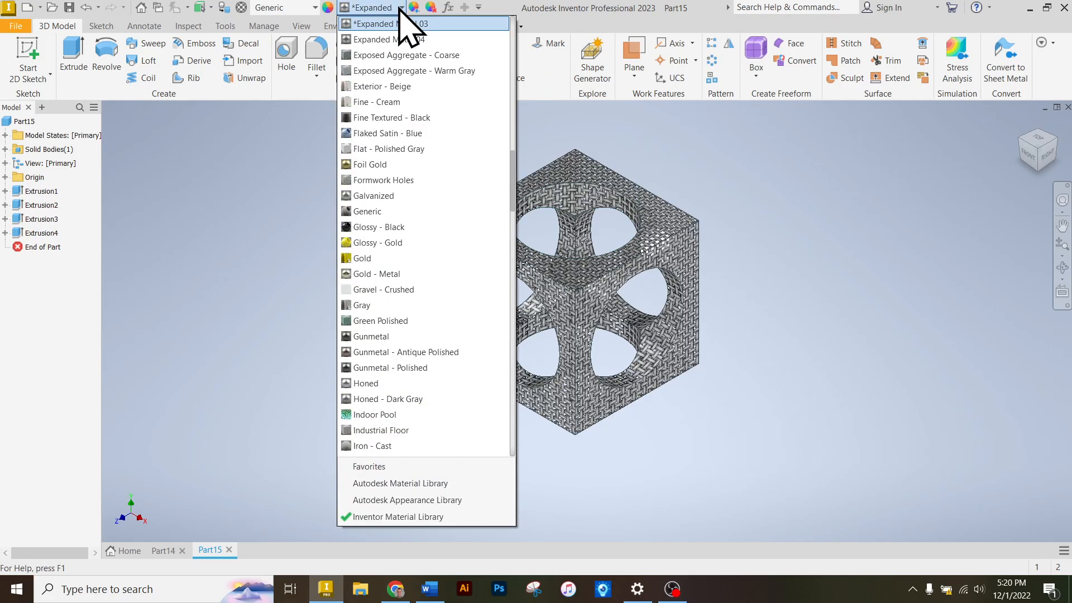
click(389, 273)
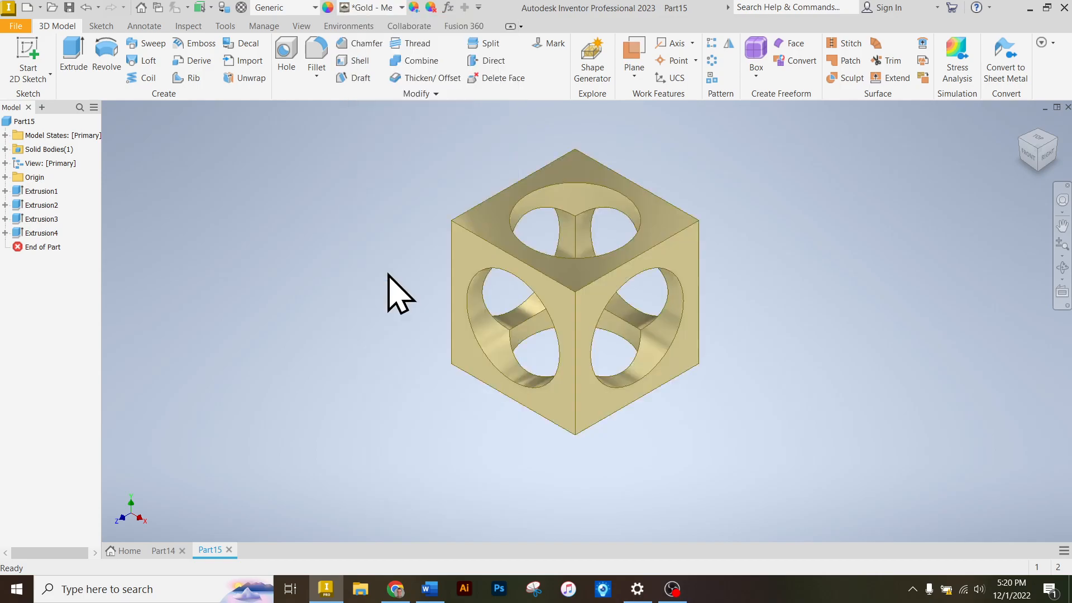
Check the cube's volume in the physical section of the part's iProperties.
click(1062, 228)
drag(773, 300, 815, 297)
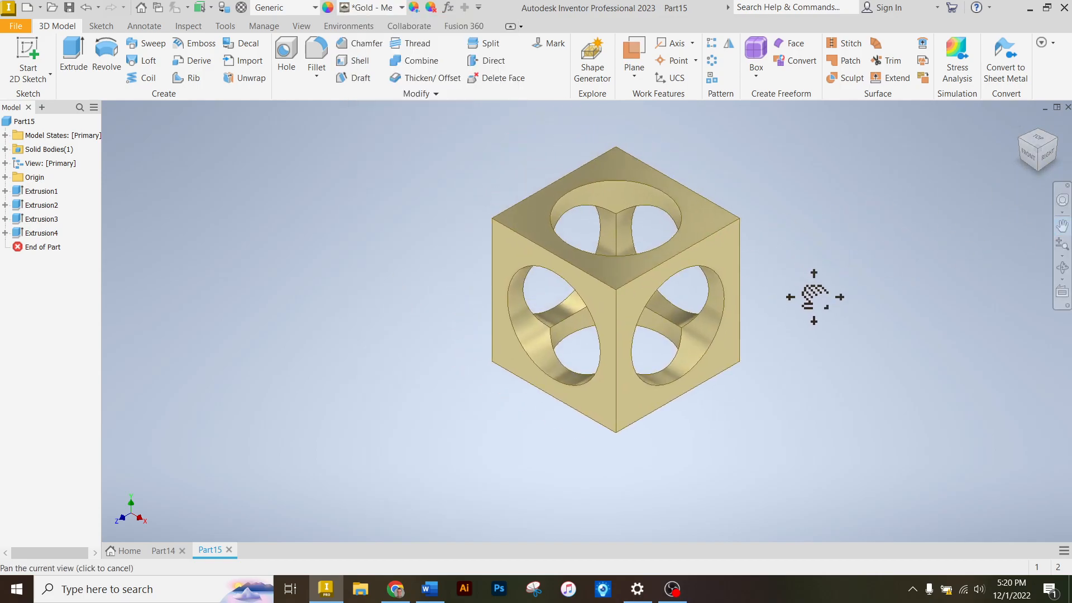
right_click(282, 240)
click(199, 229)
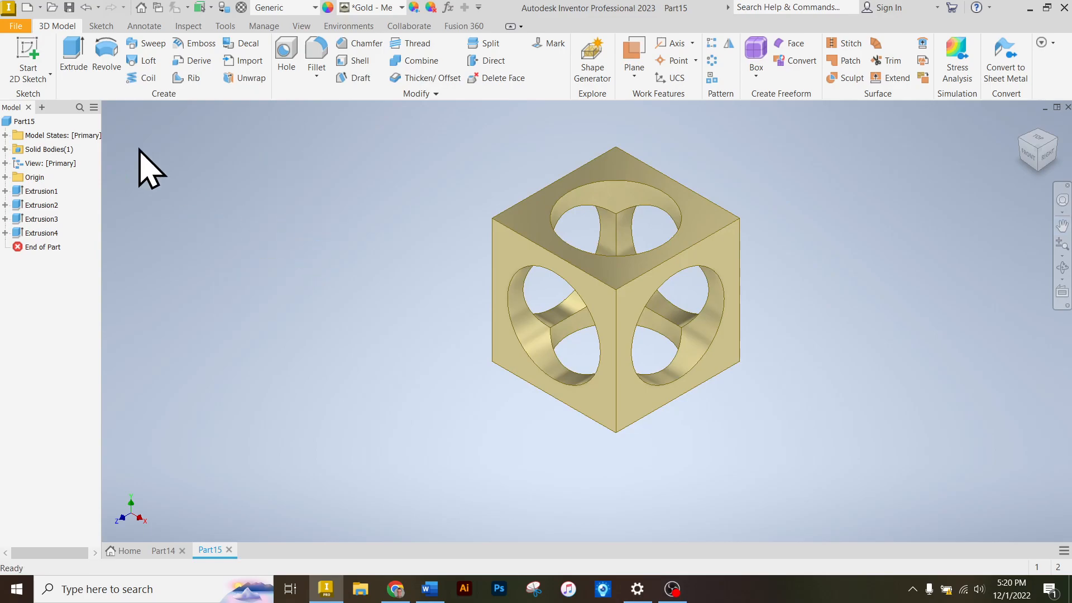
right_click(6, 120)
click(65, 260)
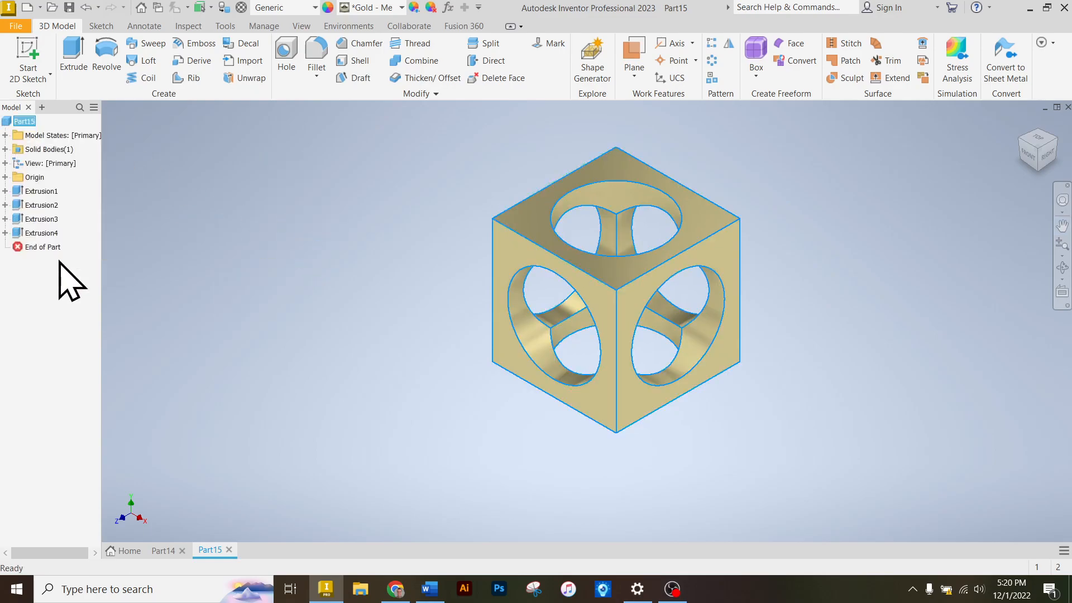
click(253, 123)
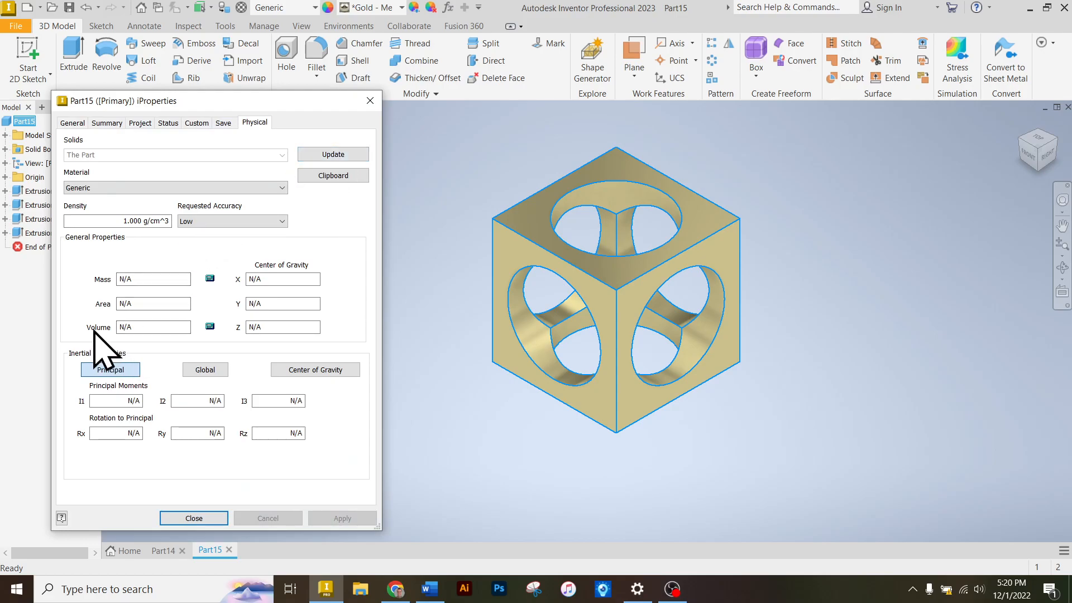
click(196, 518)
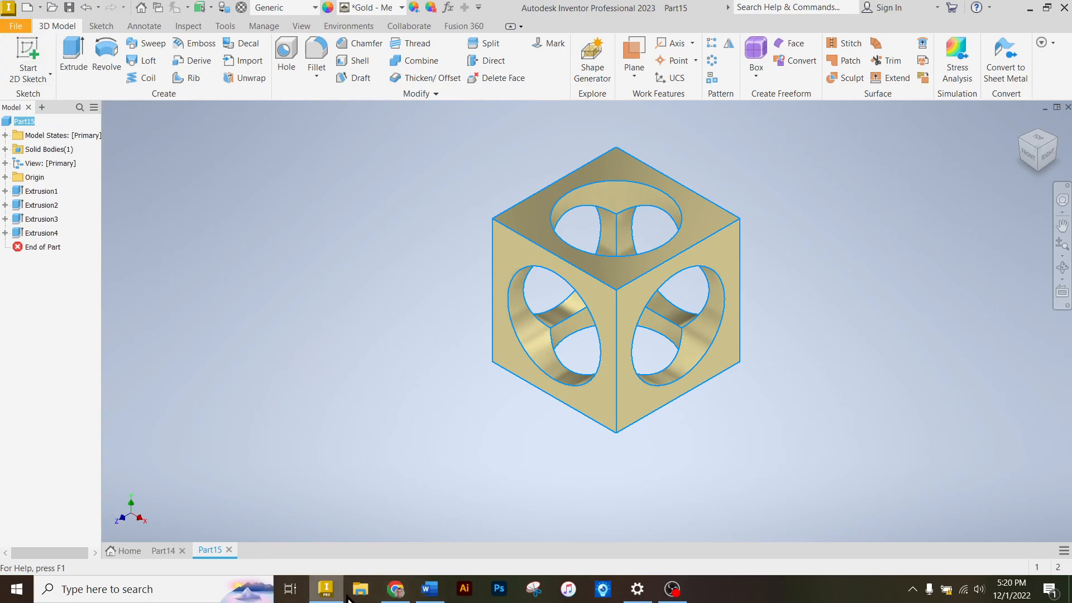
Switch to Chrome and examine the dimensions of the four-legged table drawing in the Extrude assignment.
click(398, 590)
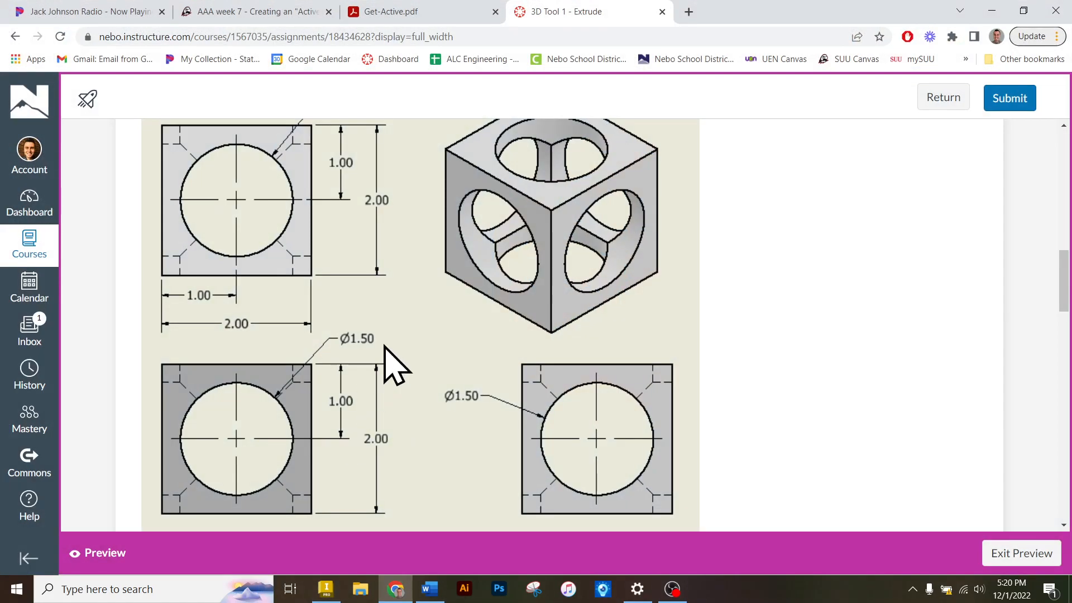
scroll(393, 360, down, 15)
scroll(385, 347, up, 1)
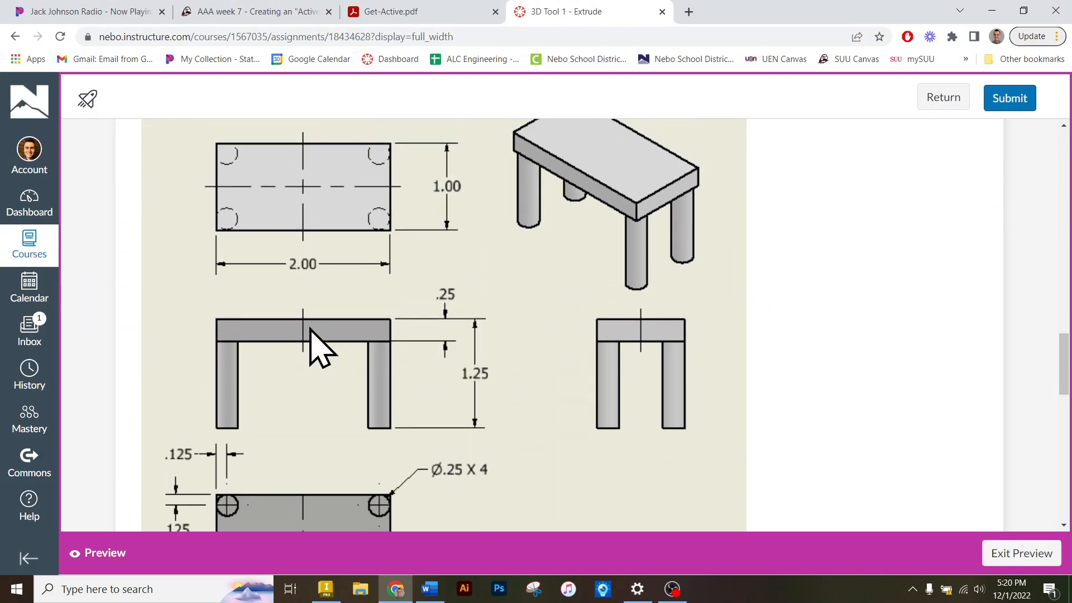
scroll(323, 330, down, 1)
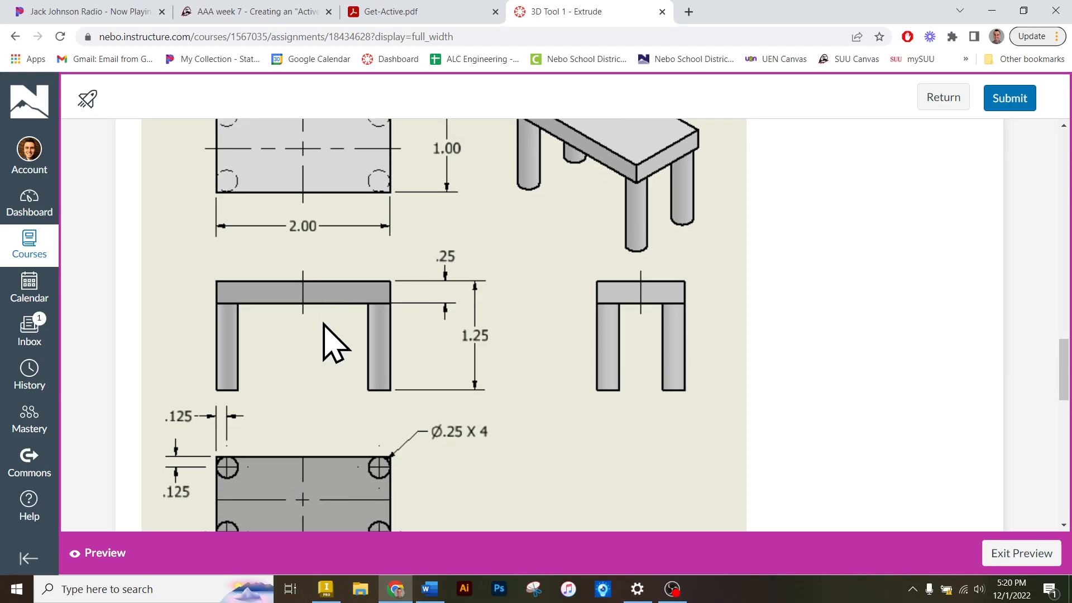
scroll(324, 325, up, 1)
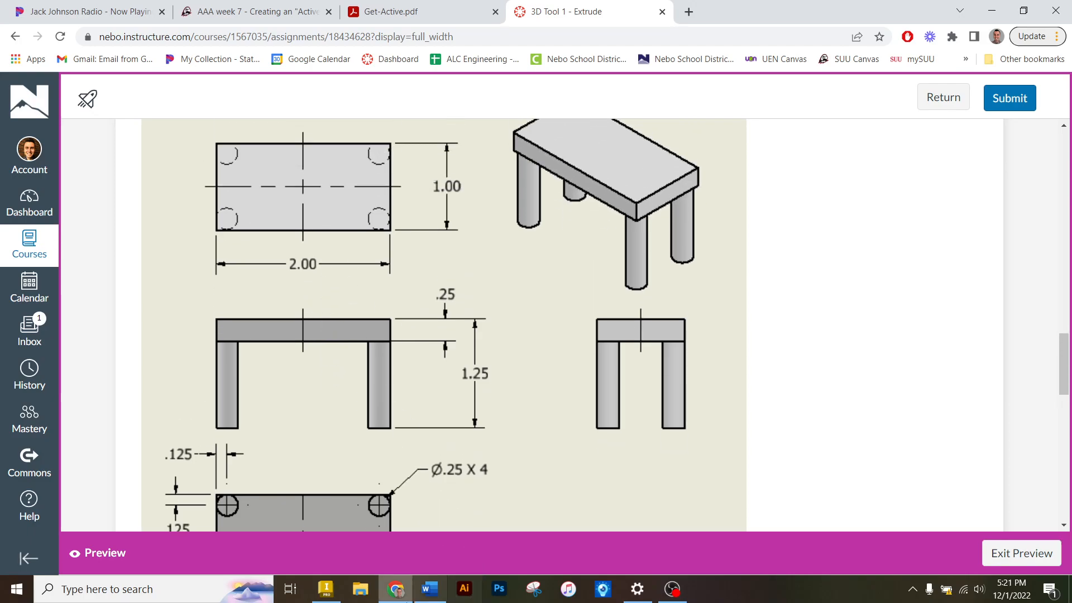
mouse_move(401, 574)
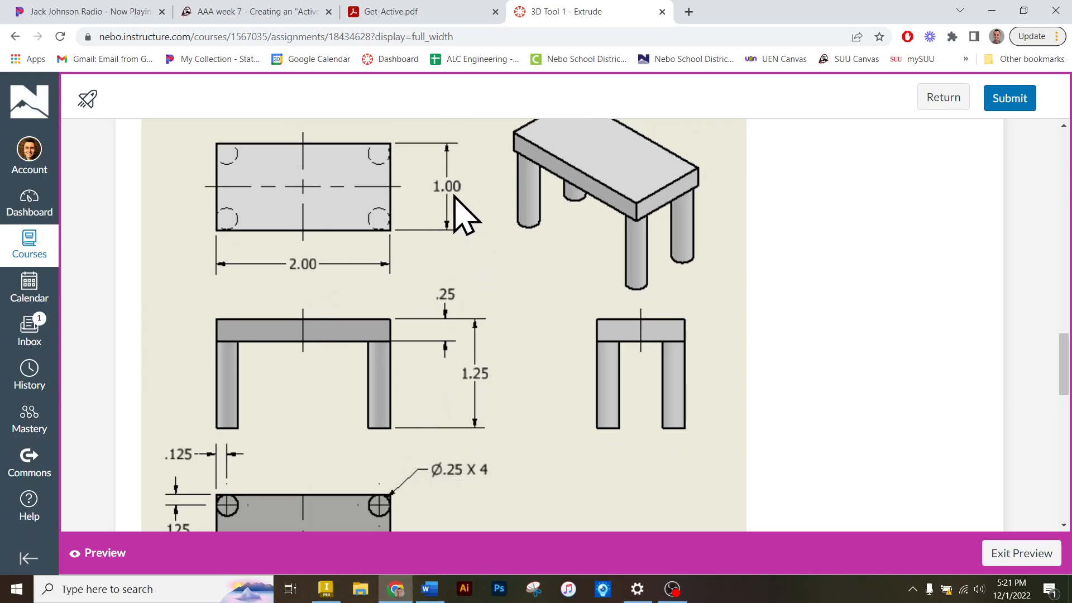
click(400, 589)
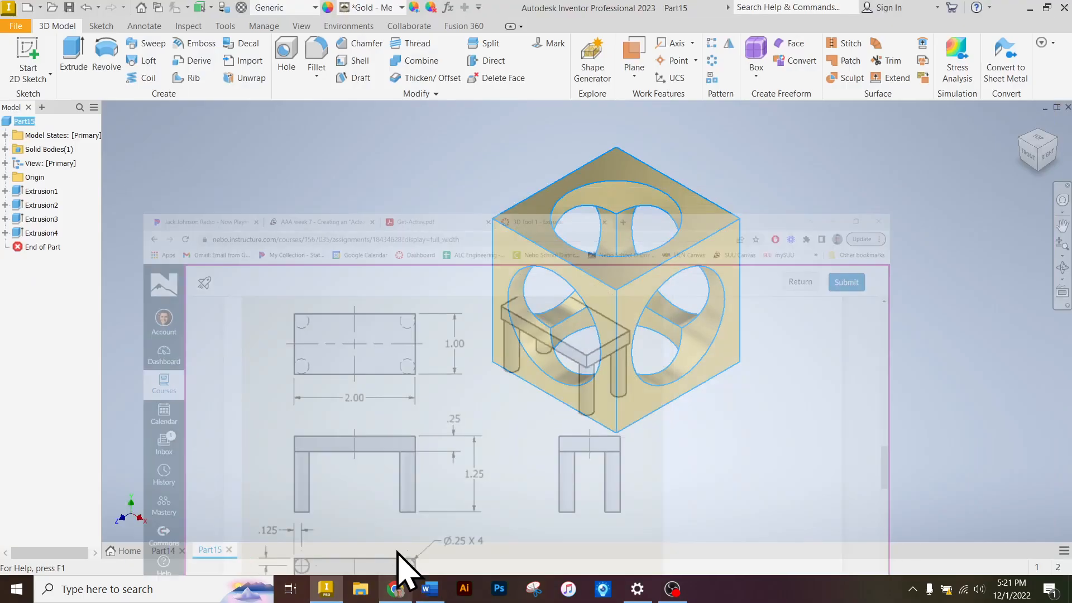
Create a new inch part file from the Standard.ipt template in Inventor.
click(21, 31)
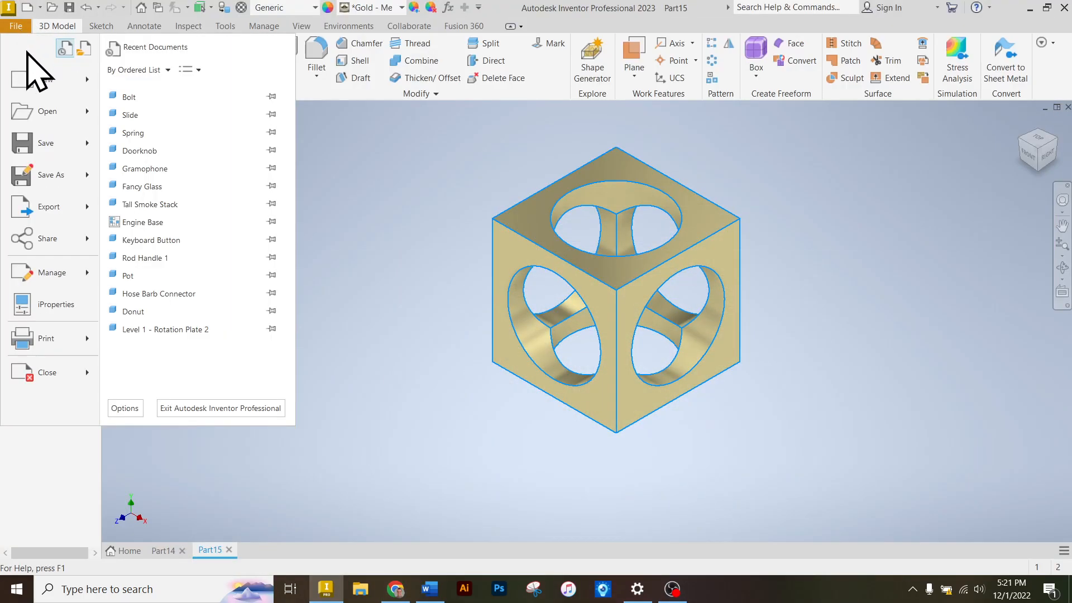
click(45, 83)
click(592, 223)
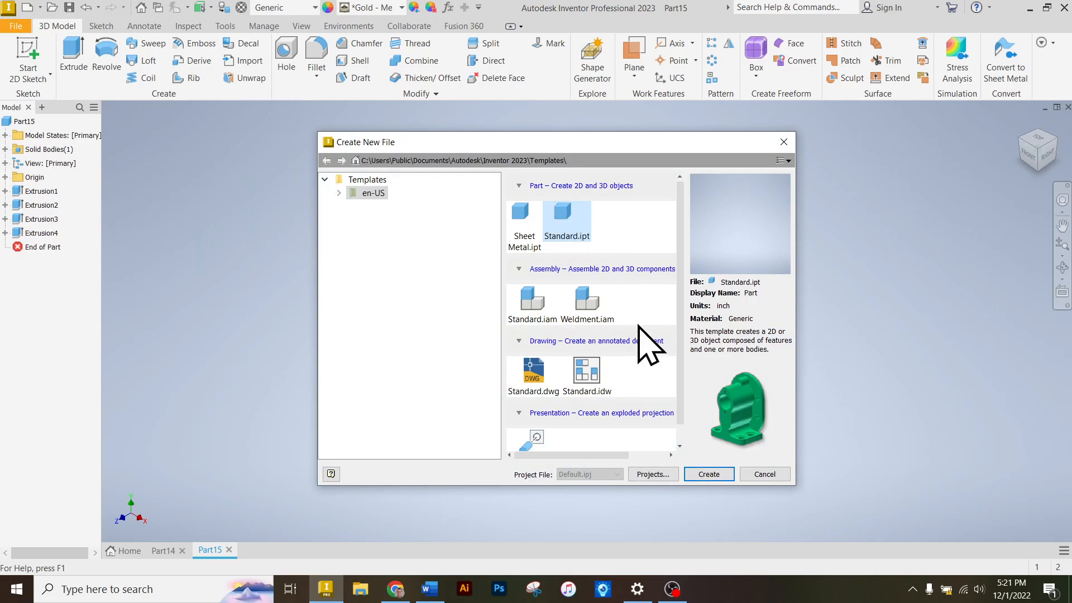
click(708, 475)
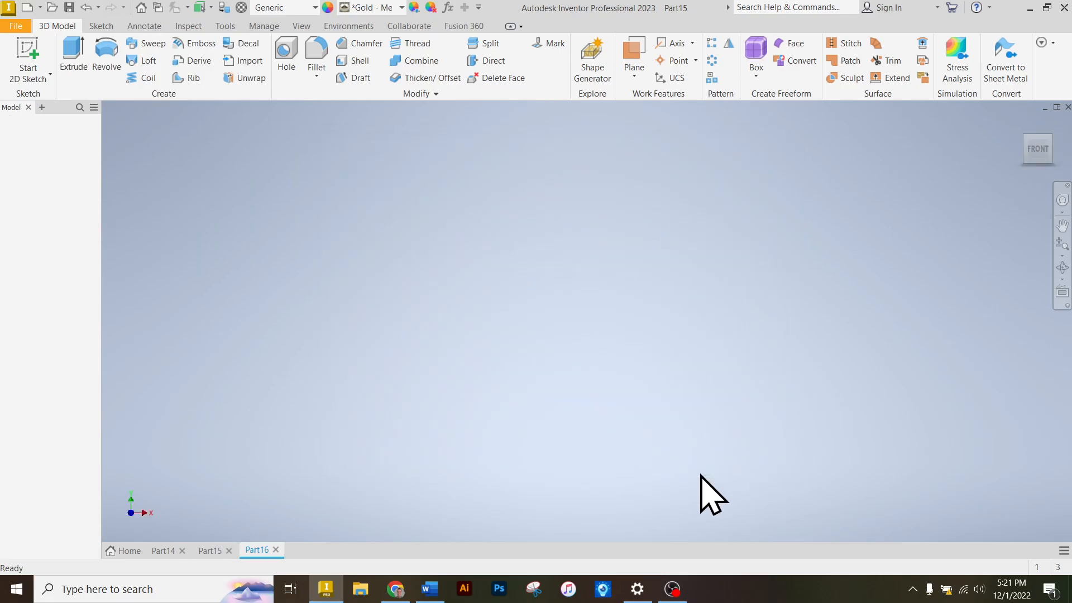
Sketch a 1 in by 2 in rectangle centered on the origin in the horizontal top plane and finish the sketch.
click(39, 50)
click(573, 357)
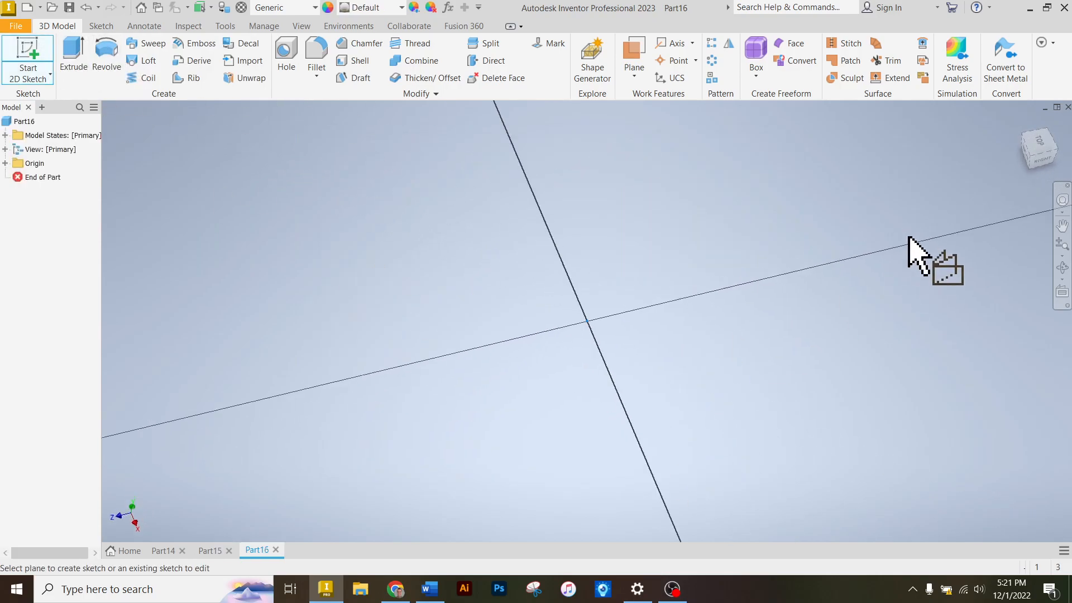
click(1055, 120)
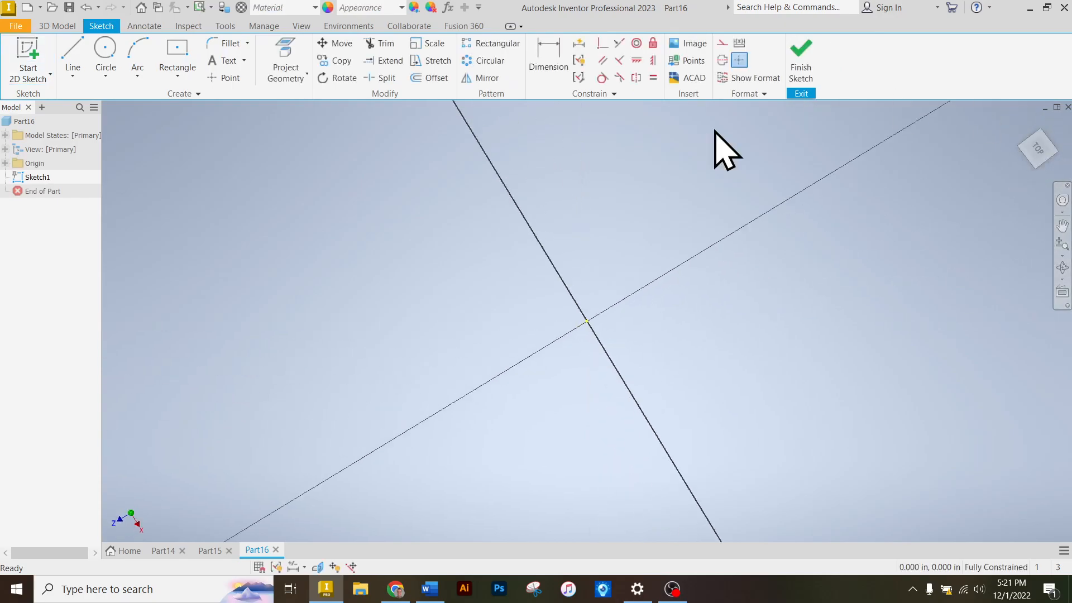
click(175, 45)
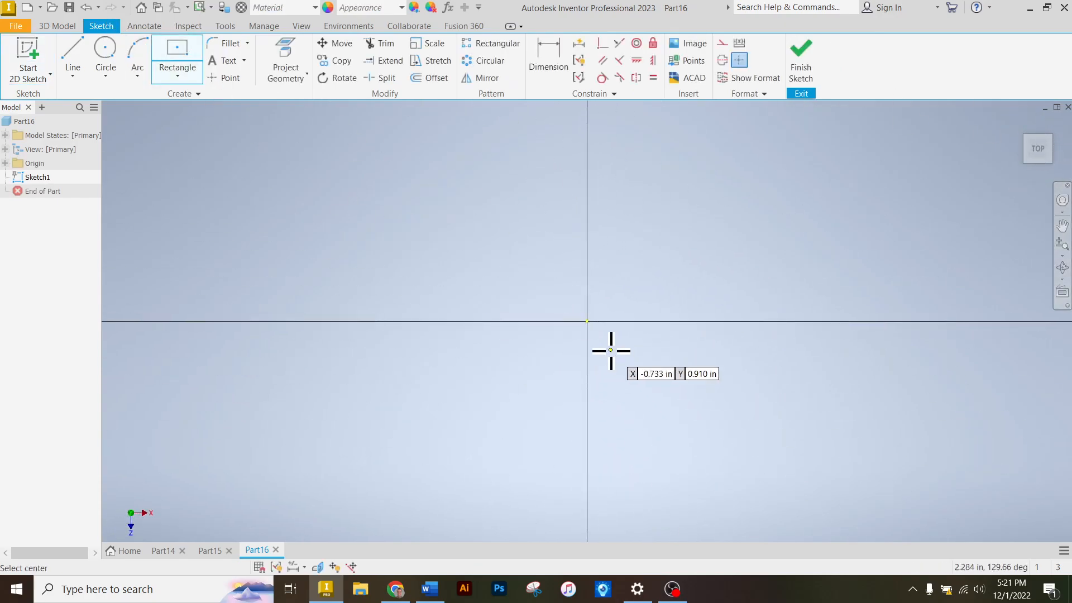
click(587, 321)
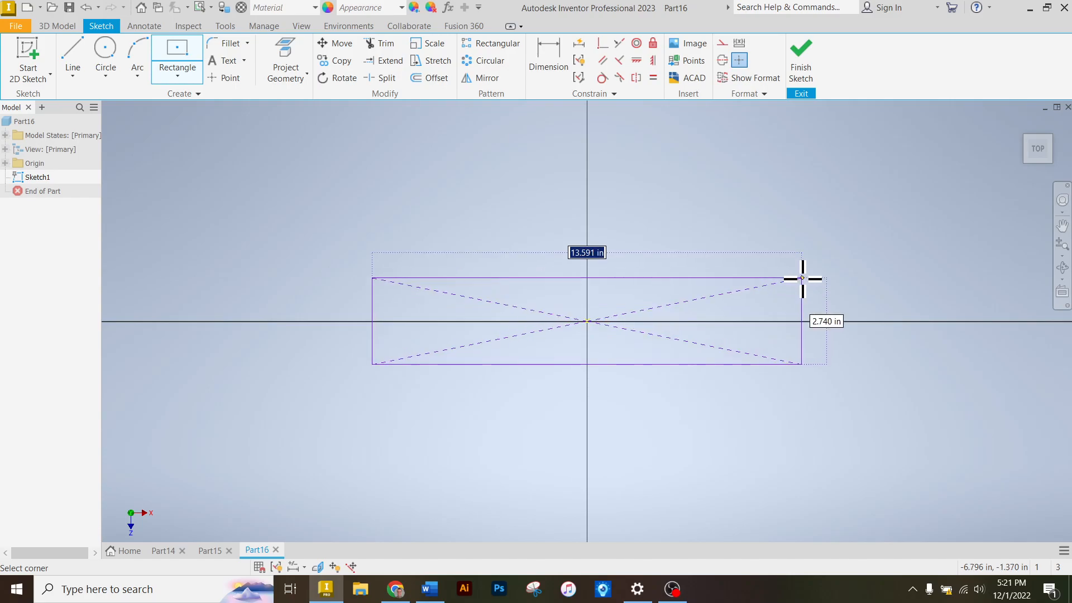
text(1)
key(Tab)
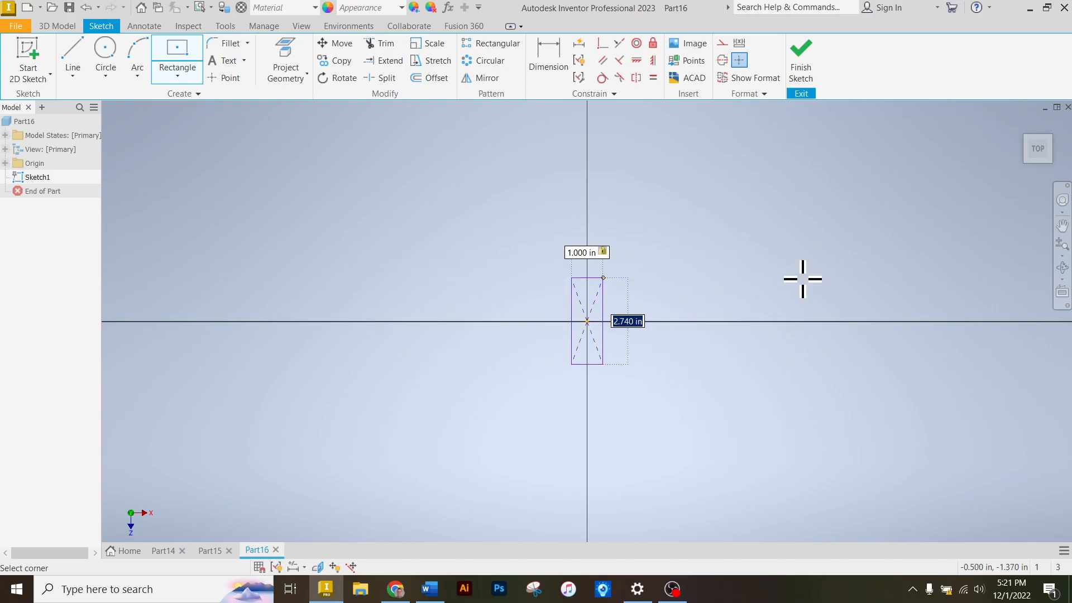
key(Return)
scroll(646, 311, up, 5)
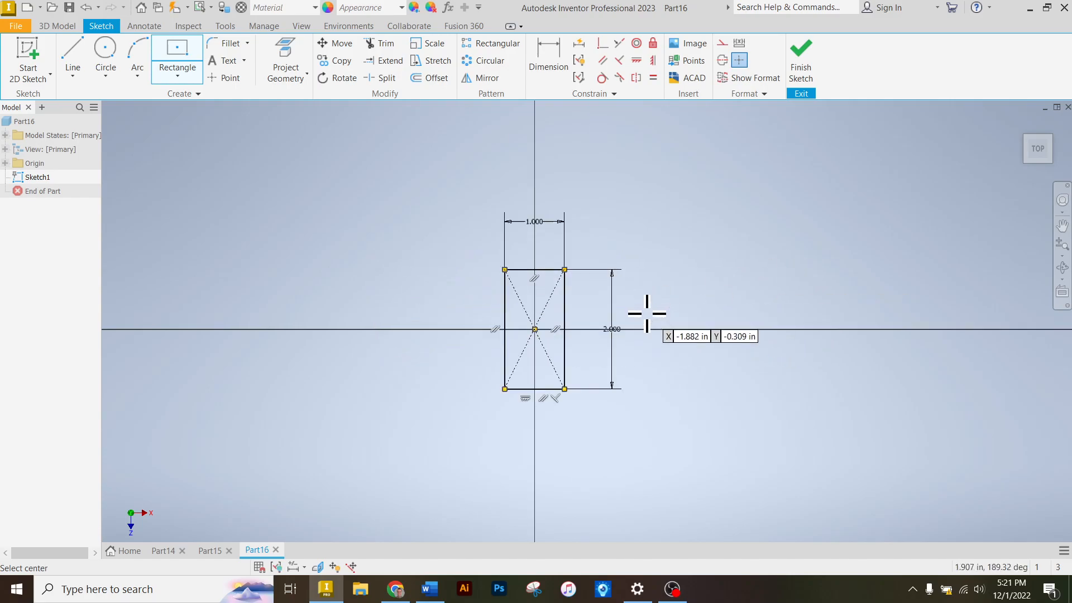
click(806, 70)
scroll(349, 290, down, 3)
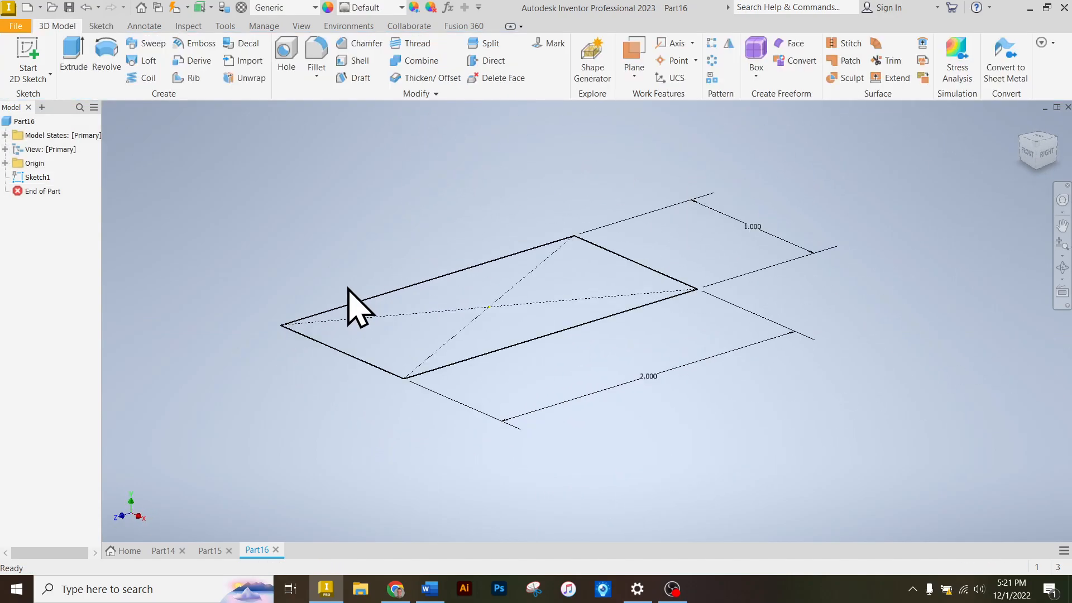
Check the tabletop thickness in the assignment drawing and extrude the rectangle 0.25 in.
click(396, 589)
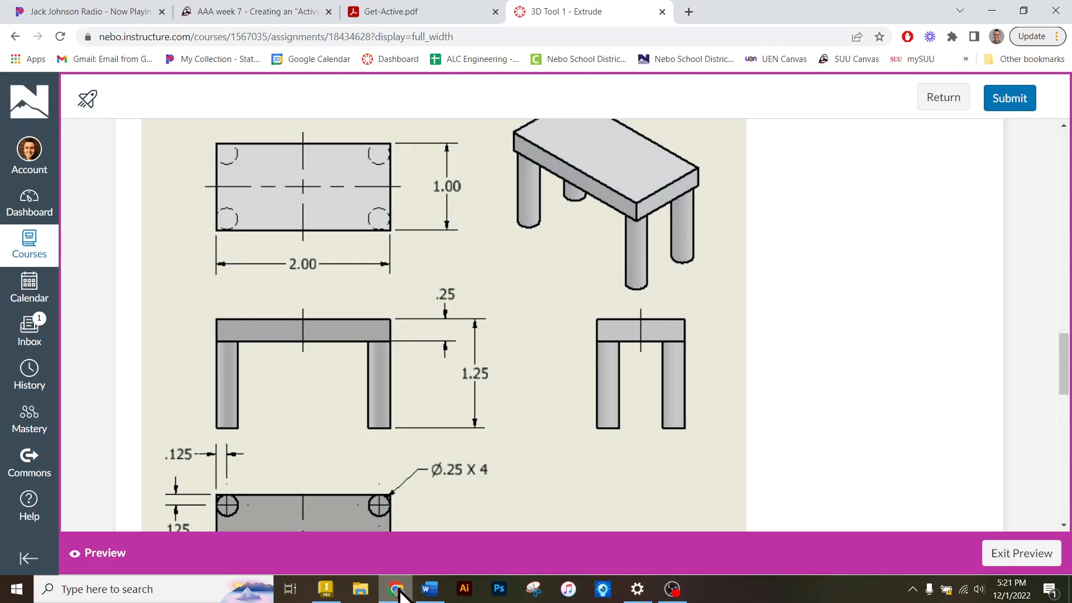
click(396, 589)
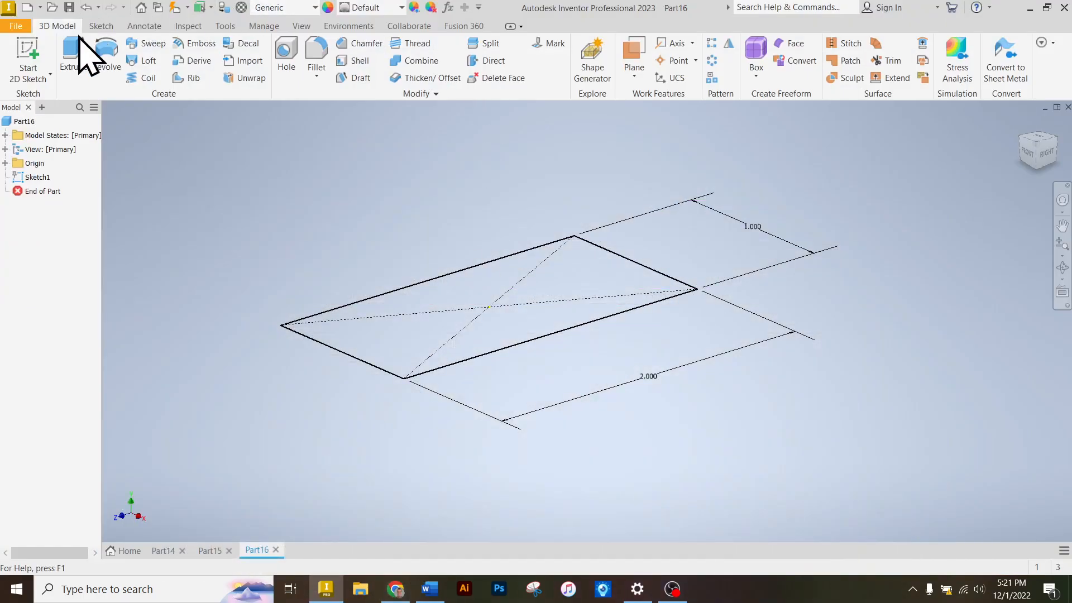
click(73, 59)
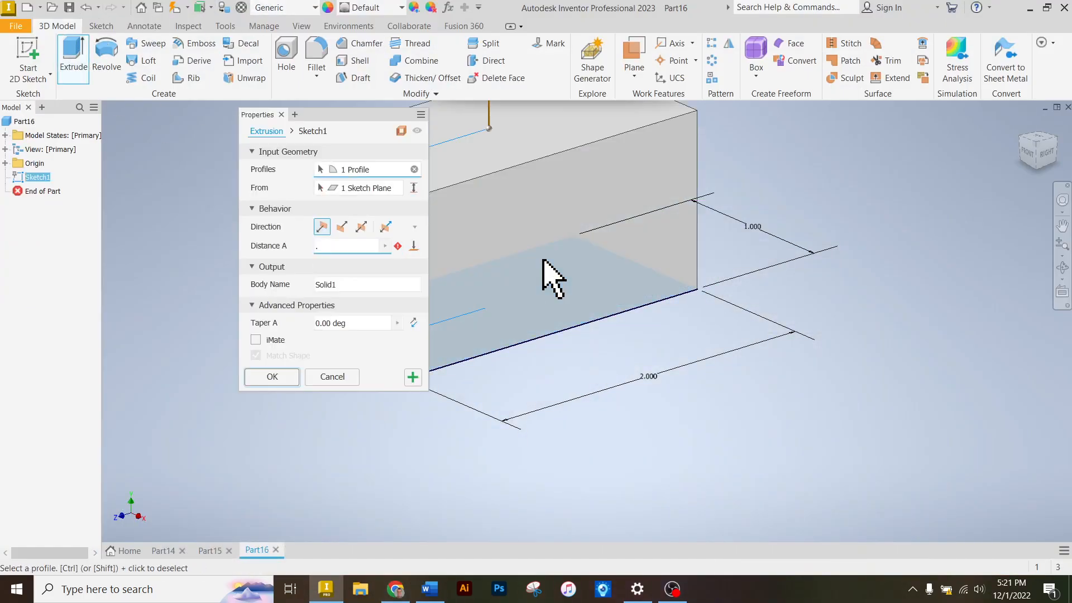
key(Return)
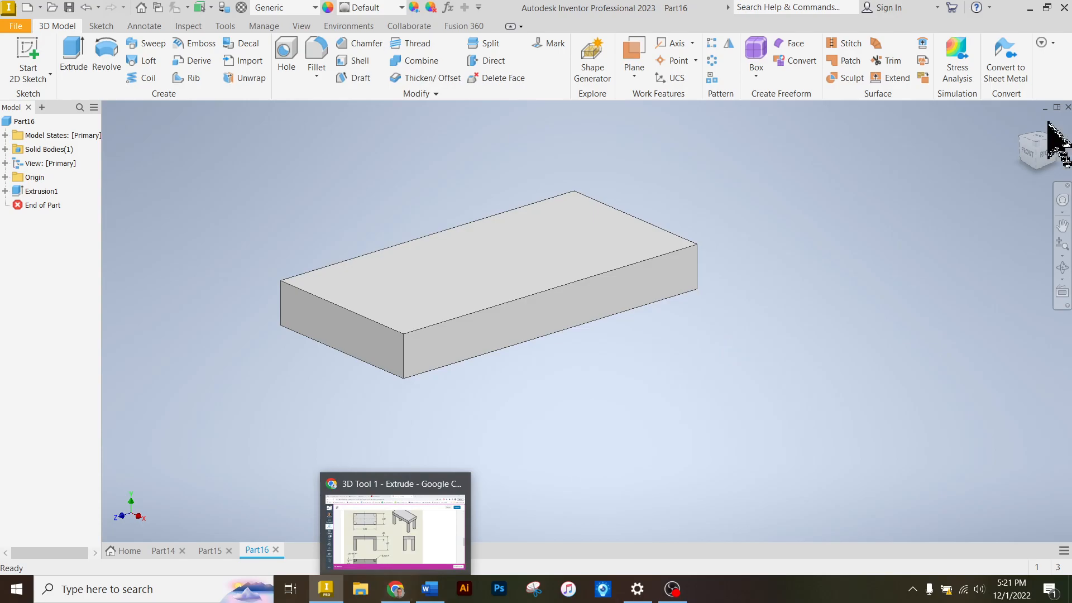
Start a sketch on the tabletop's underside and draw a circle about 0.32 in across near one corner, touching the long edge.
click(1040, 169)
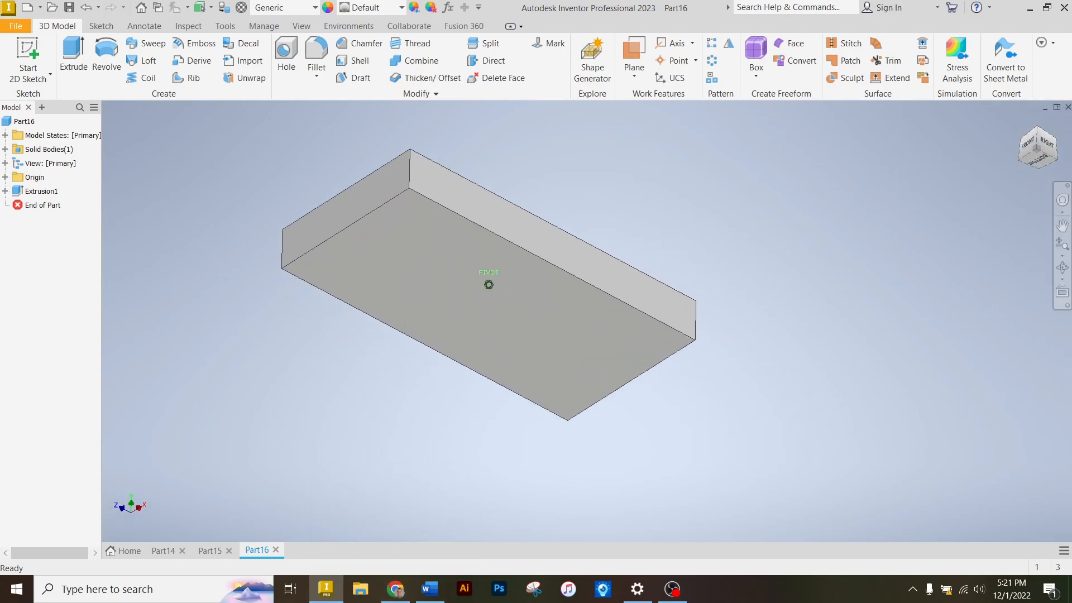
click(27, 58)
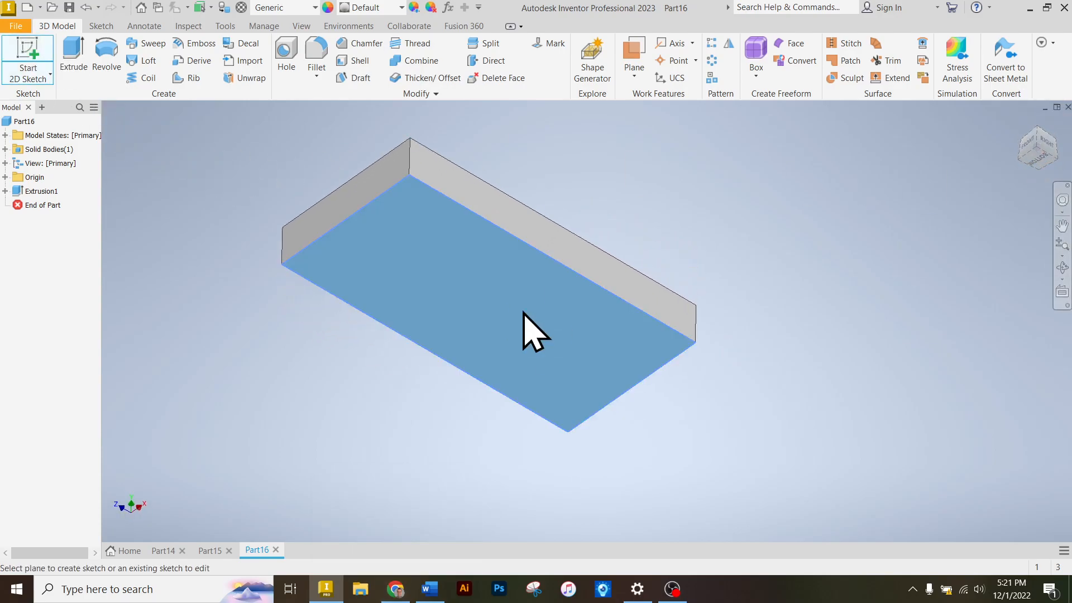
click(531, 327)
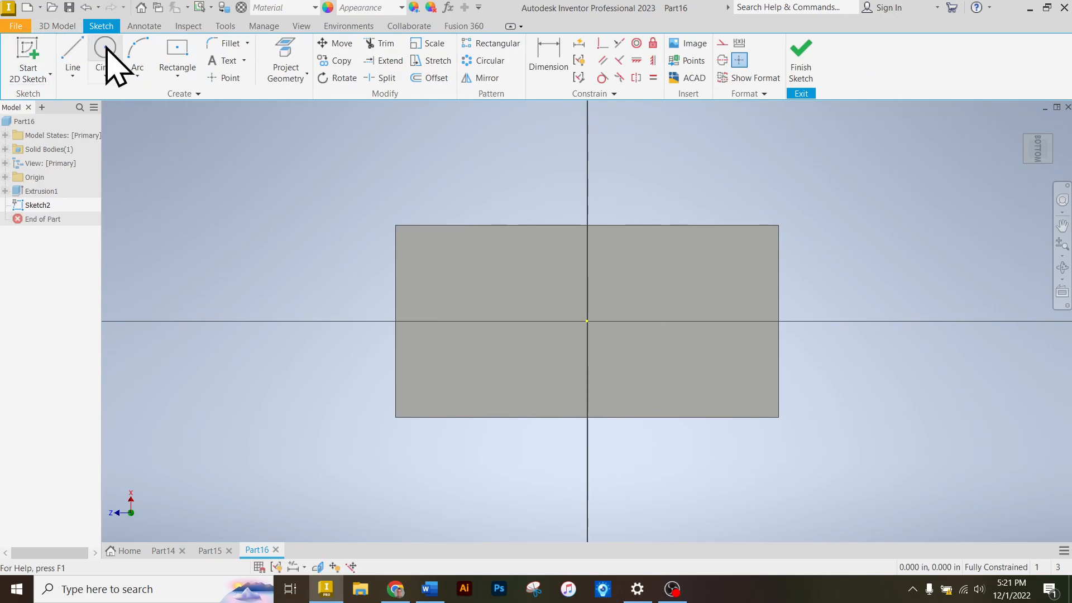
click(104, 48)
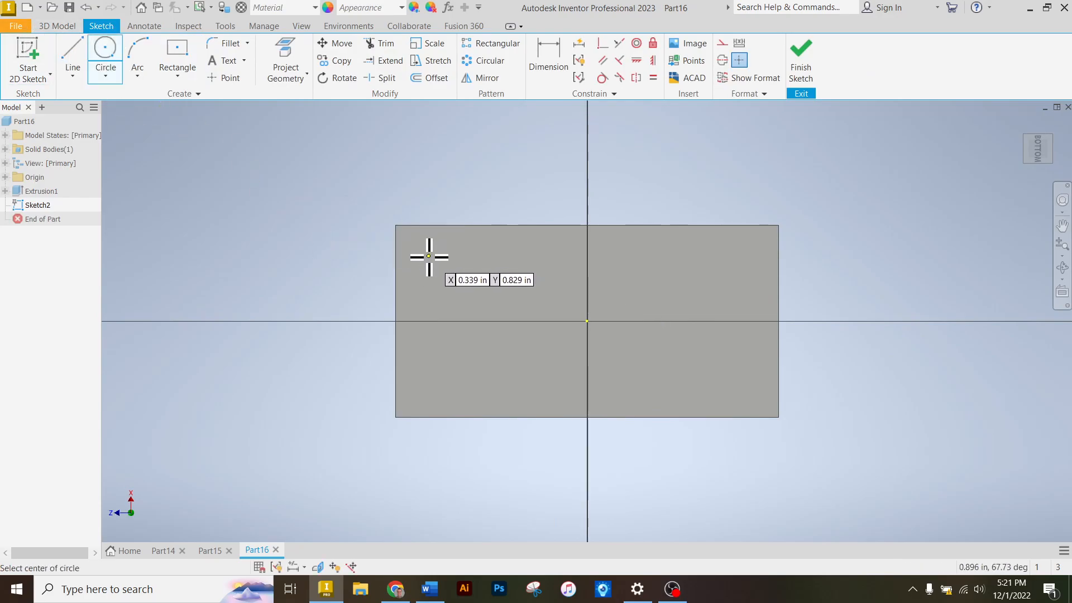
click(428, 256)
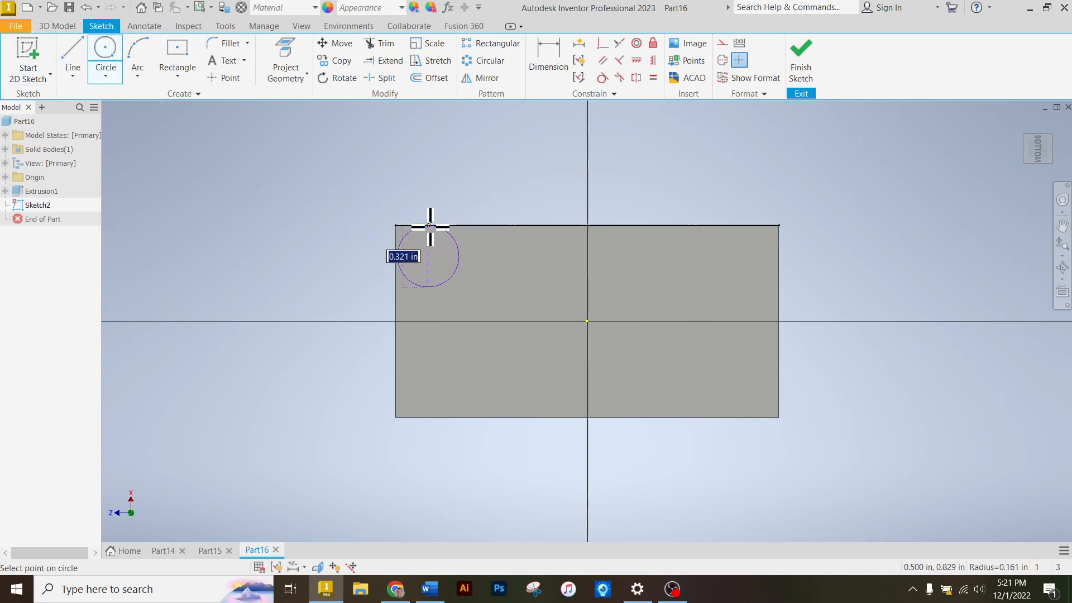
scroll(414, 226, up, 3)
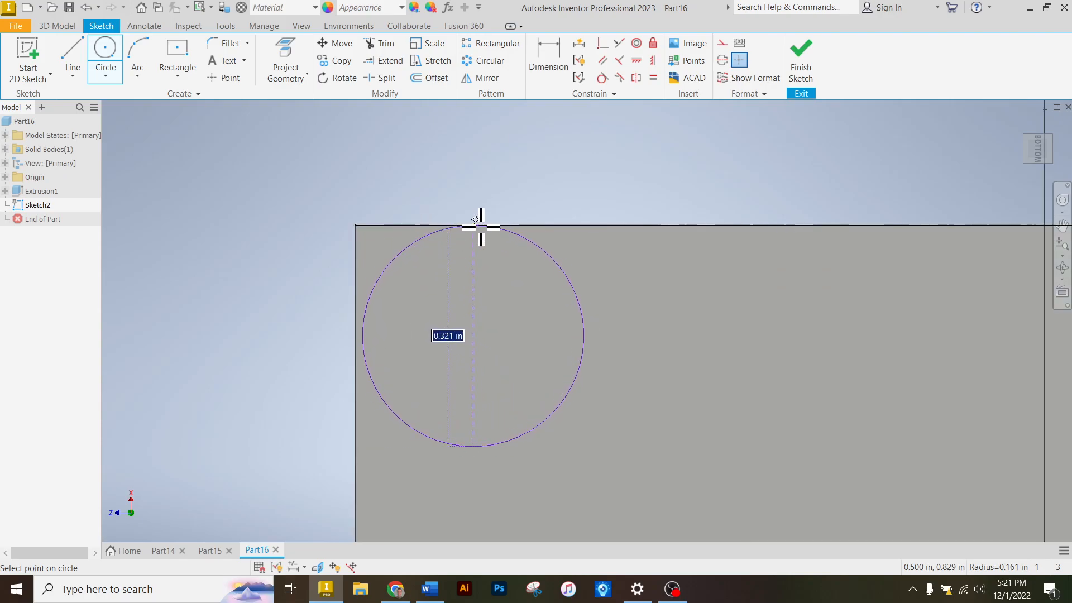
click(481, 226)
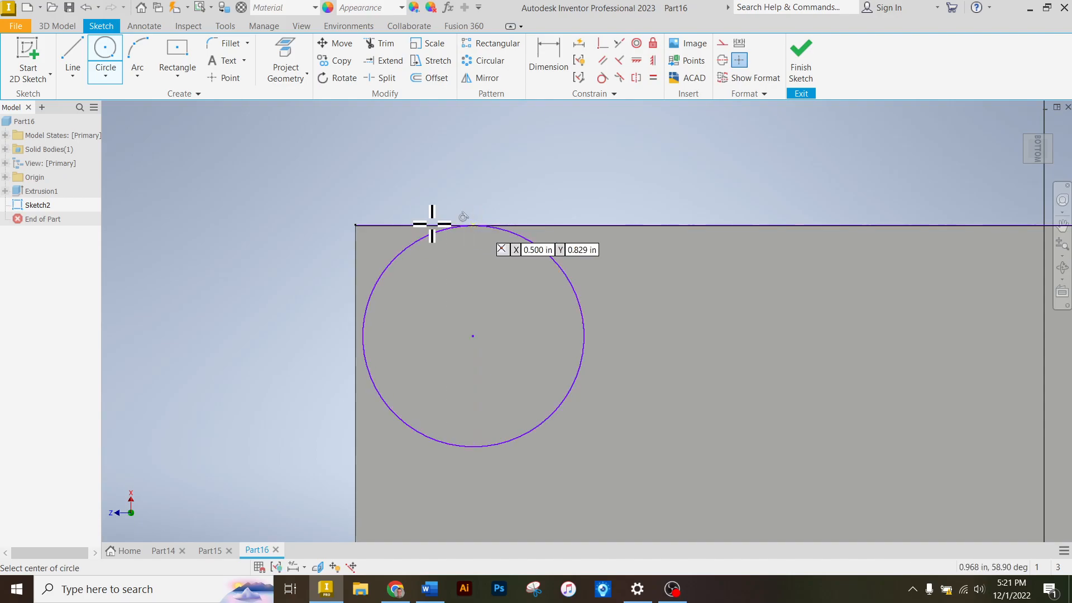
Draw three more leg circles near the remaining corners of the tabletop's underside, aligning their centers where possible.
scroll(355, 215, down, 5)
click(797, 265)
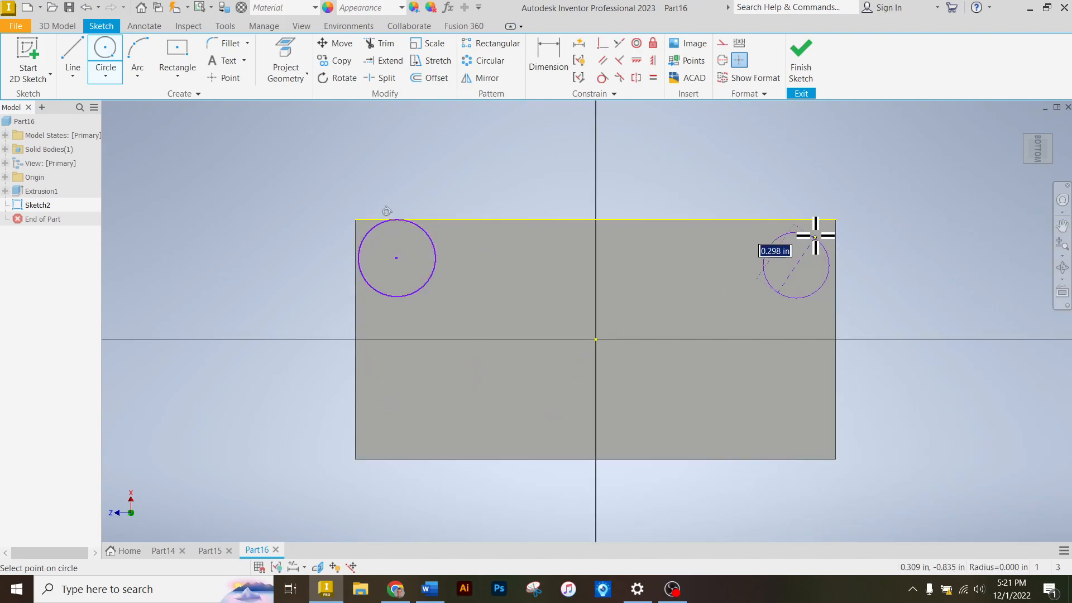
click(789, 221)
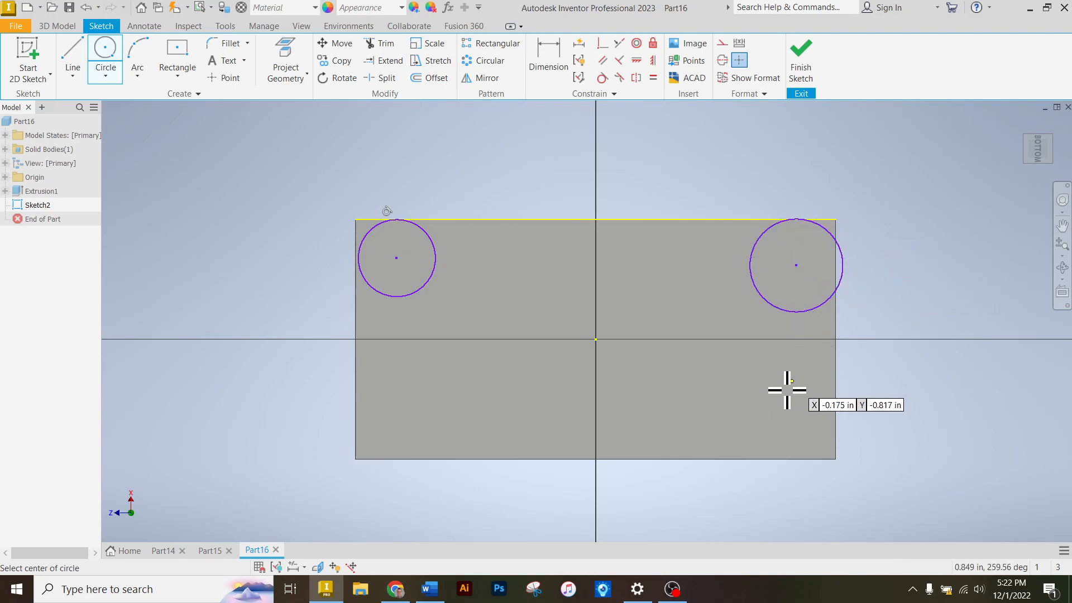
click(796, 422)
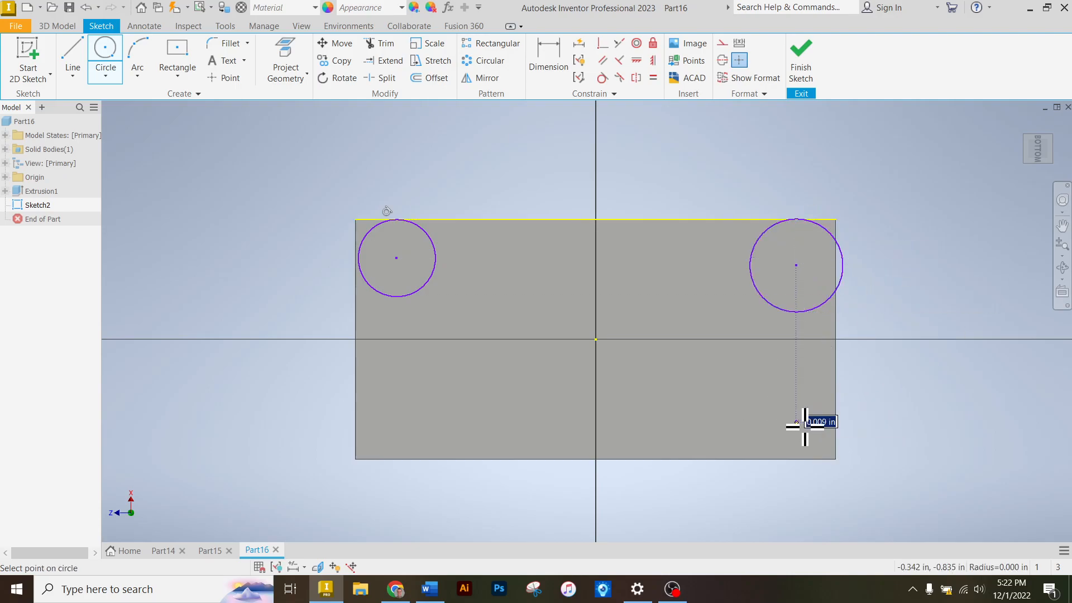
click(834, 405)
click(397, 421)
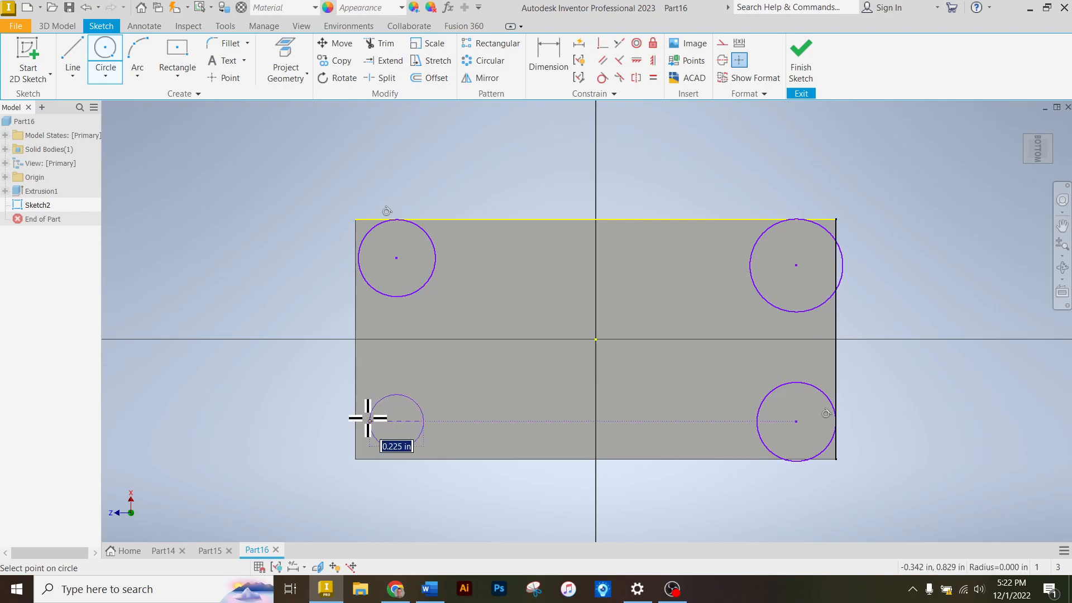
click(393, 458)
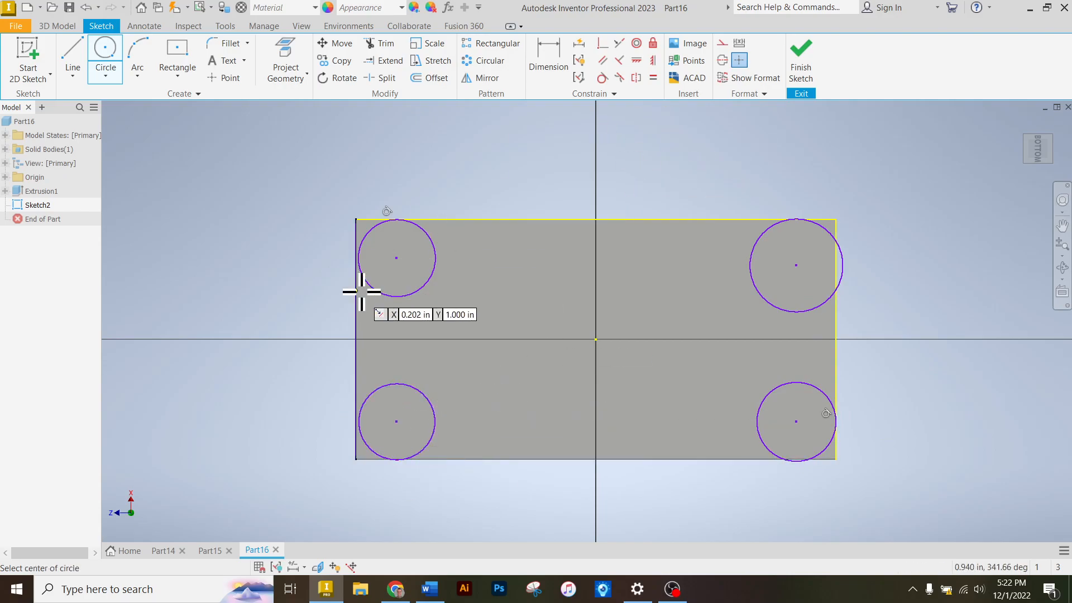
Apply Equal constraints between the first leg circle and each of the other three circles.
click(654, 78)
click(433, 274)
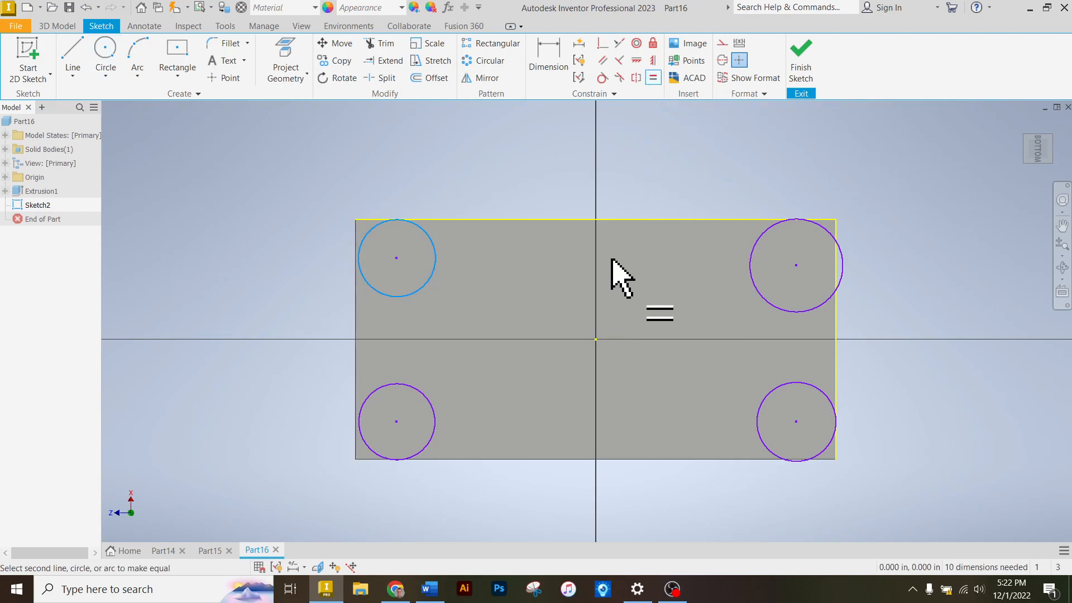
click(750, 266)
click(443, 270)
click(770, 447)
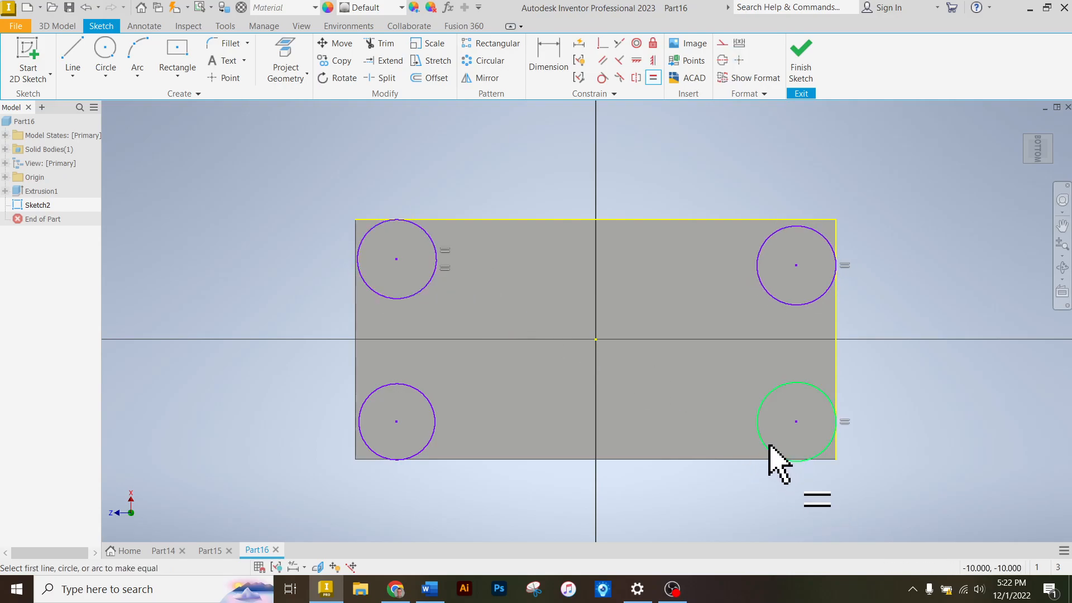
click(388, 296)
click(429, 396)
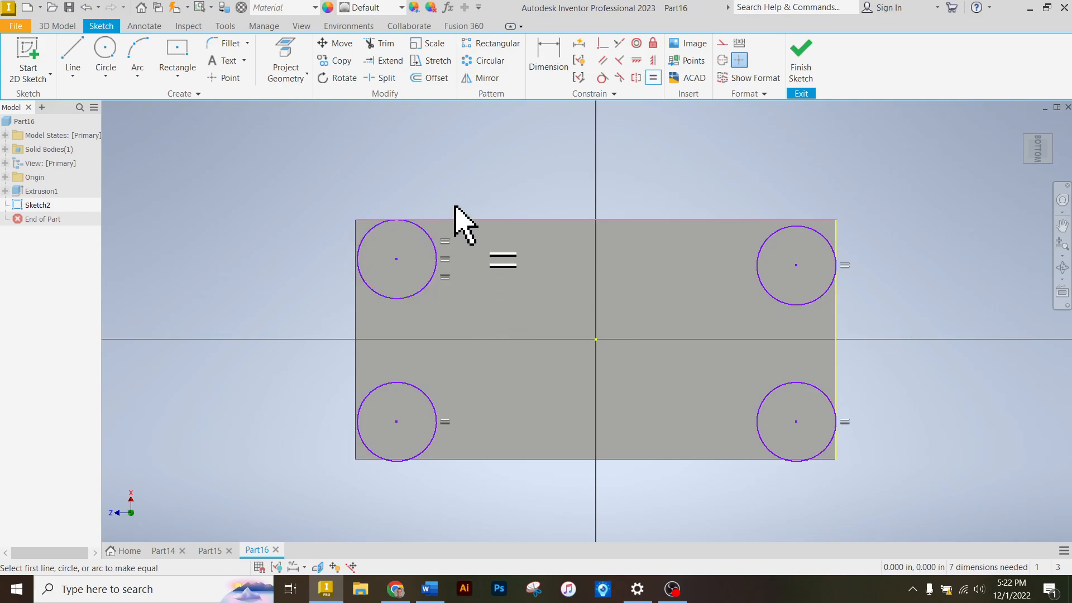
Constrain the two left leg circles tangent to the tabletop edges beside them.
click(602, 78)
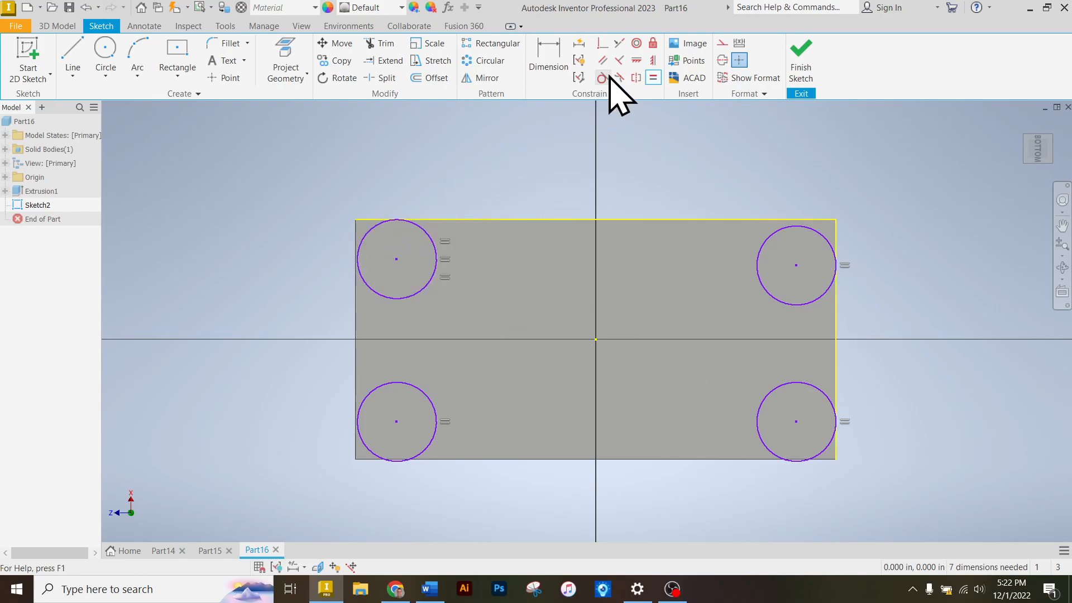
click(434, 246)
click(451, 219)
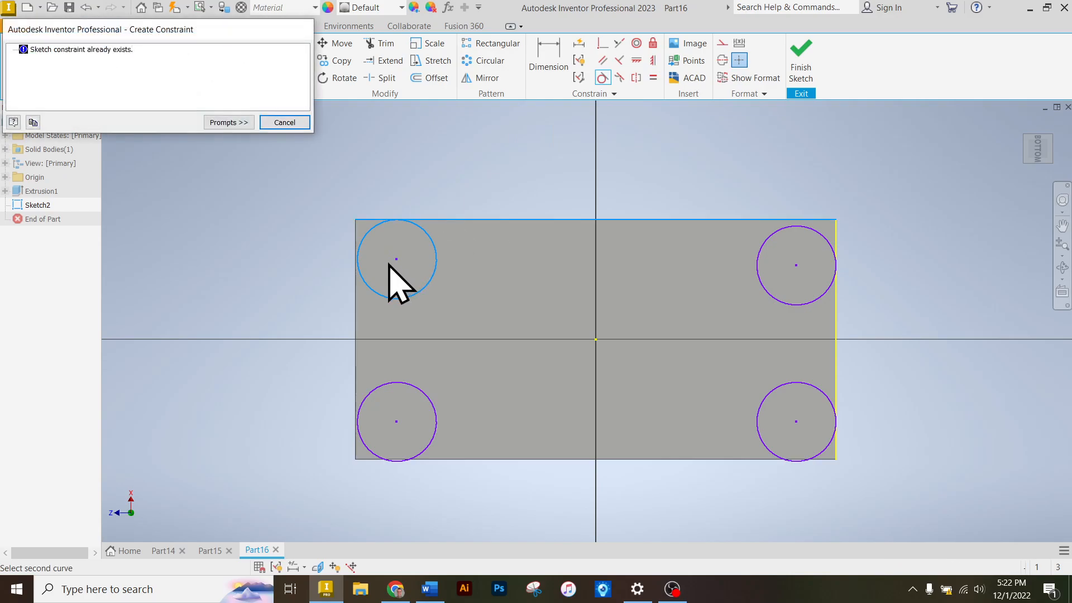
click(278, 127)
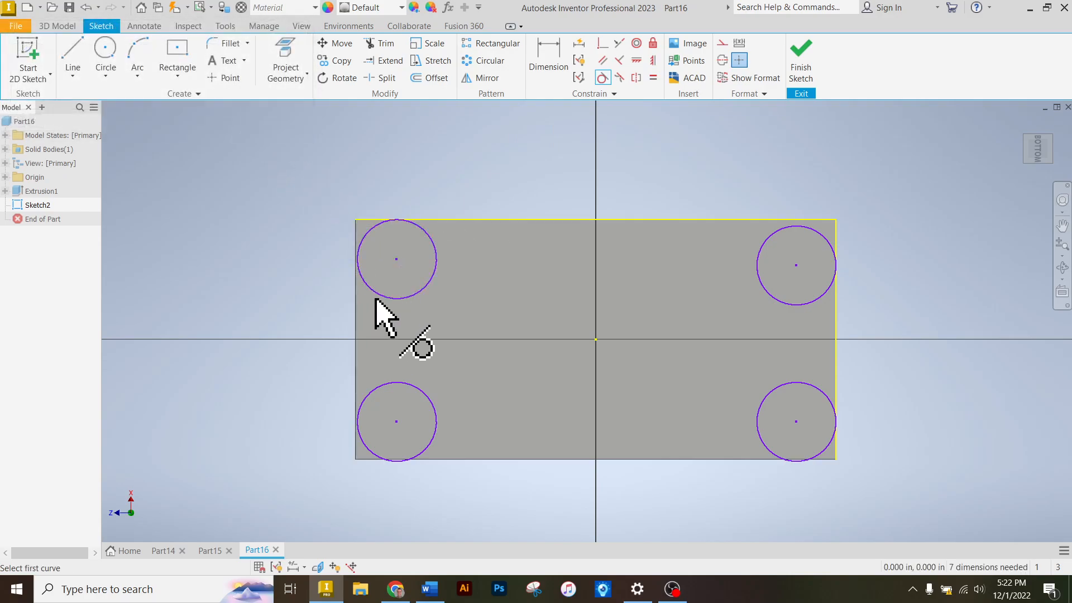
click(385, 384)
click(358, 382)
click(424, 448)
click(438, 459)
Constrain the two right leg circles tangent to the tabletop's adjoining long and short edges.
click(775, 456)
click(773, 460)
click(817, 385)
click(836, 389)
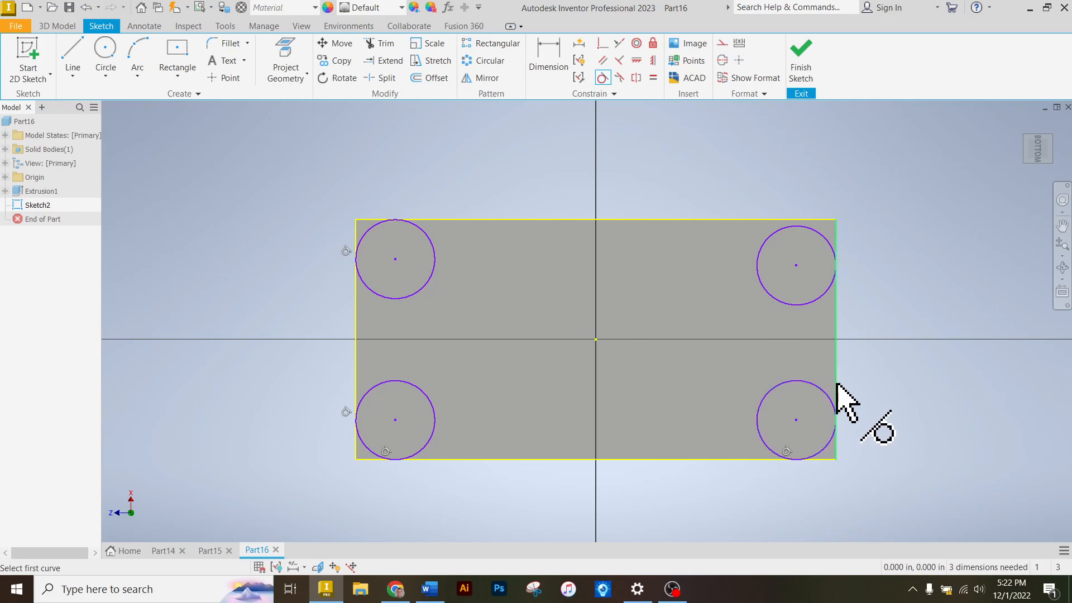
click(834, 293)
click(835, 271)
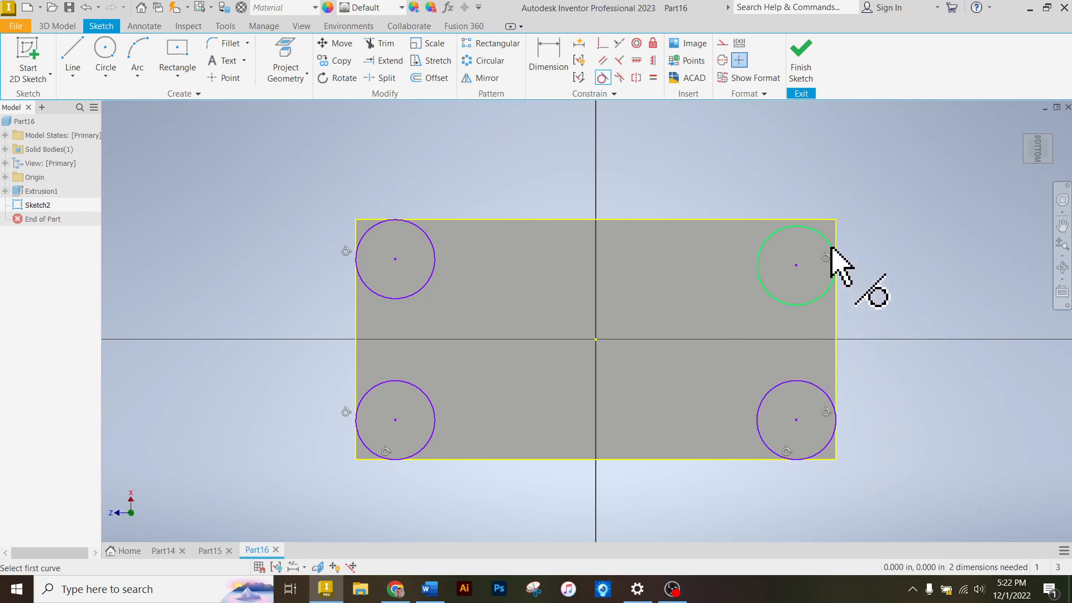
click(816, 228)
click(817, 222)
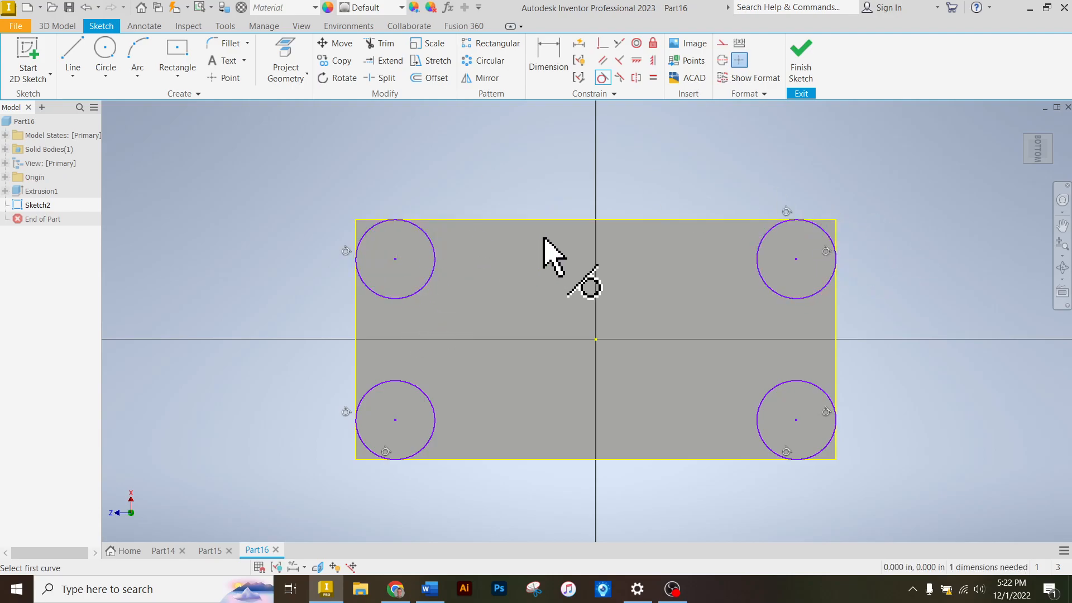
Dimension the leg circle's diameter as 0.25 in and check the table height in the assignment drawing in Chrome.
click(551, 61)
click(434, 251)
click(298, 196)
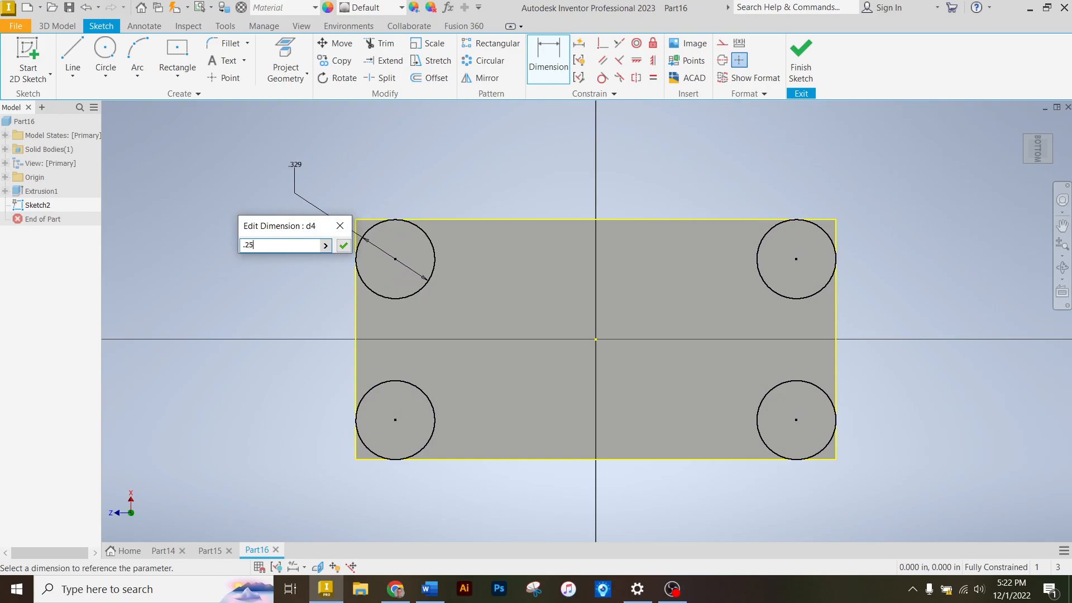
key(Return)
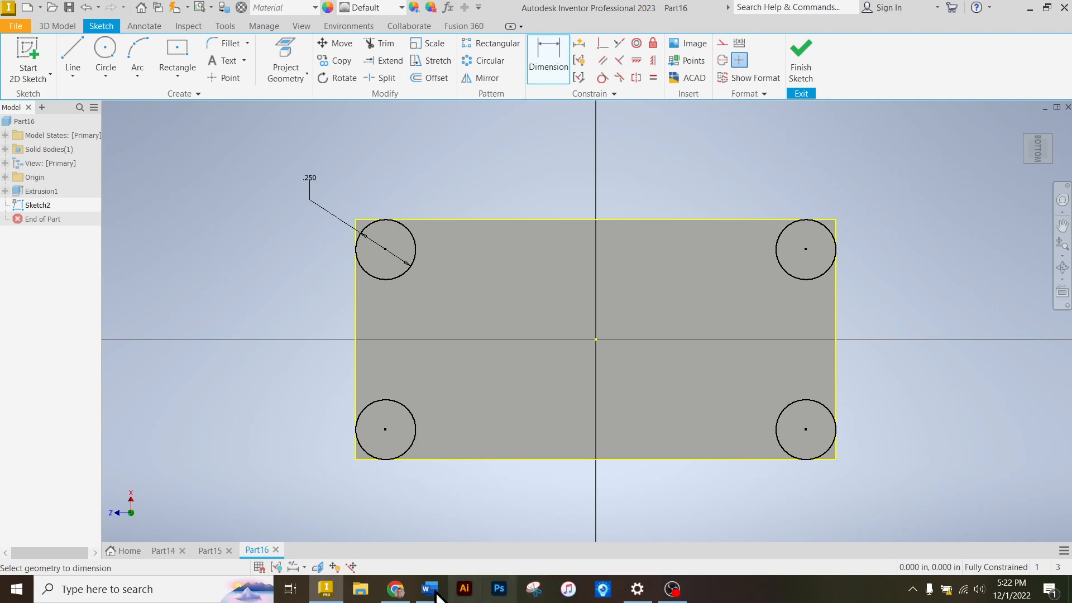
click(341, 590)
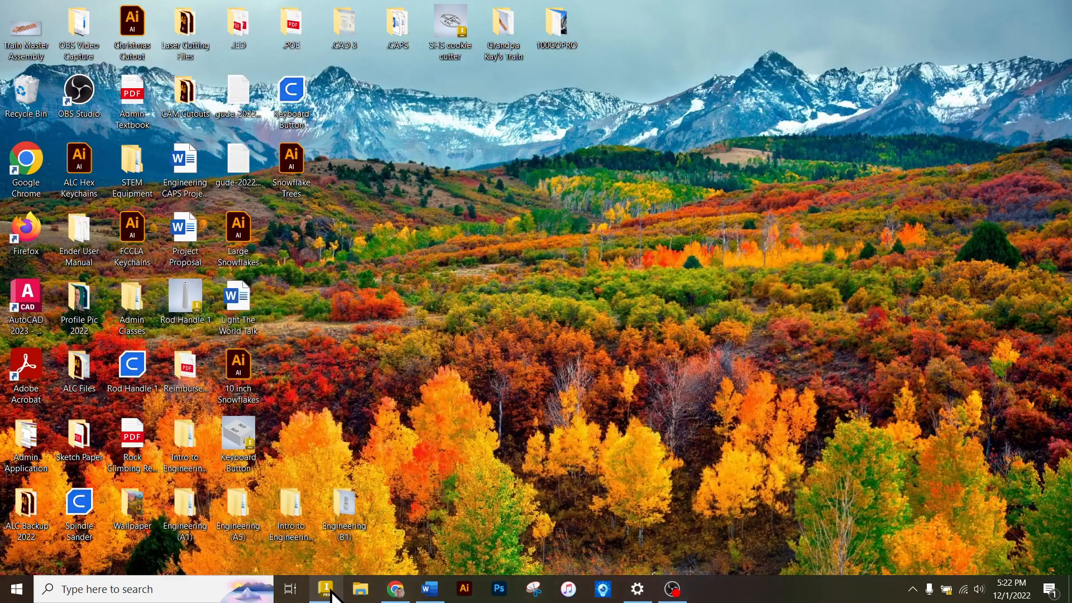
click(341, 591)
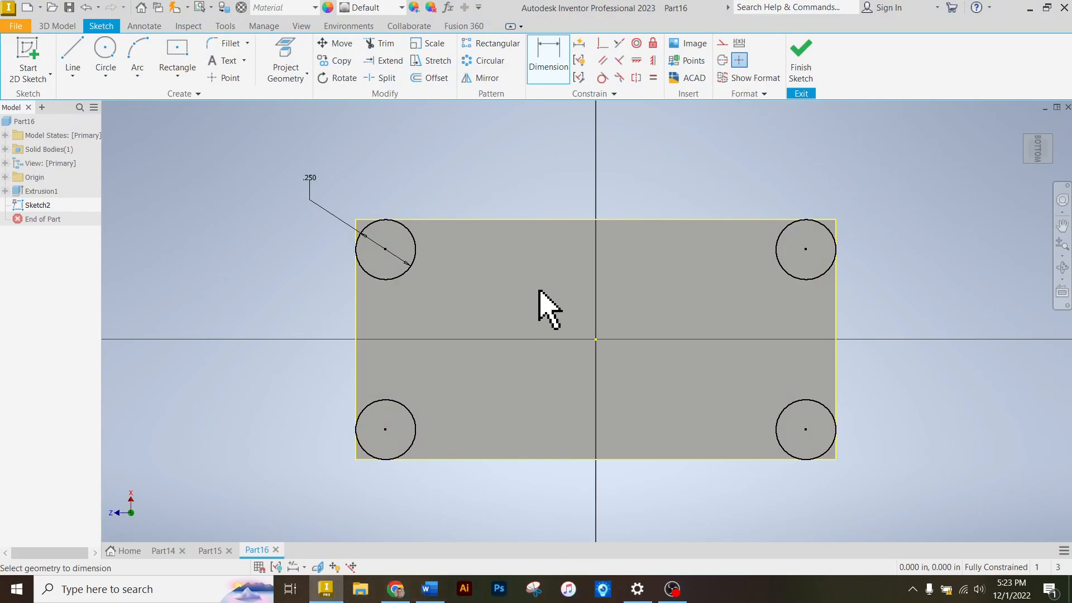
click(396, 589)
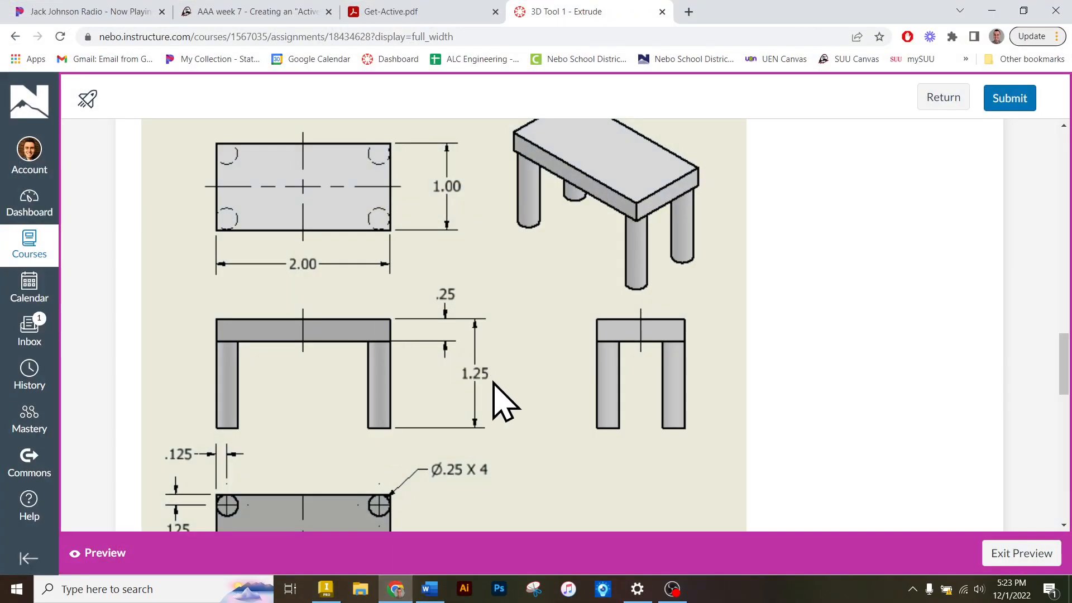
scroll(503, 347, down, 7)
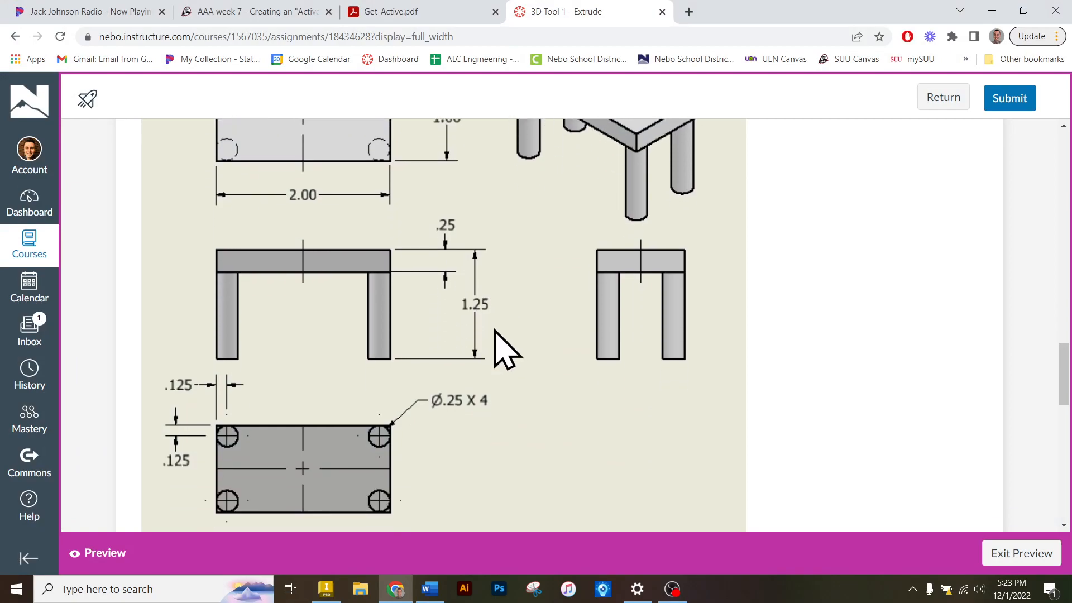
scroll(501, 343, up, 5)
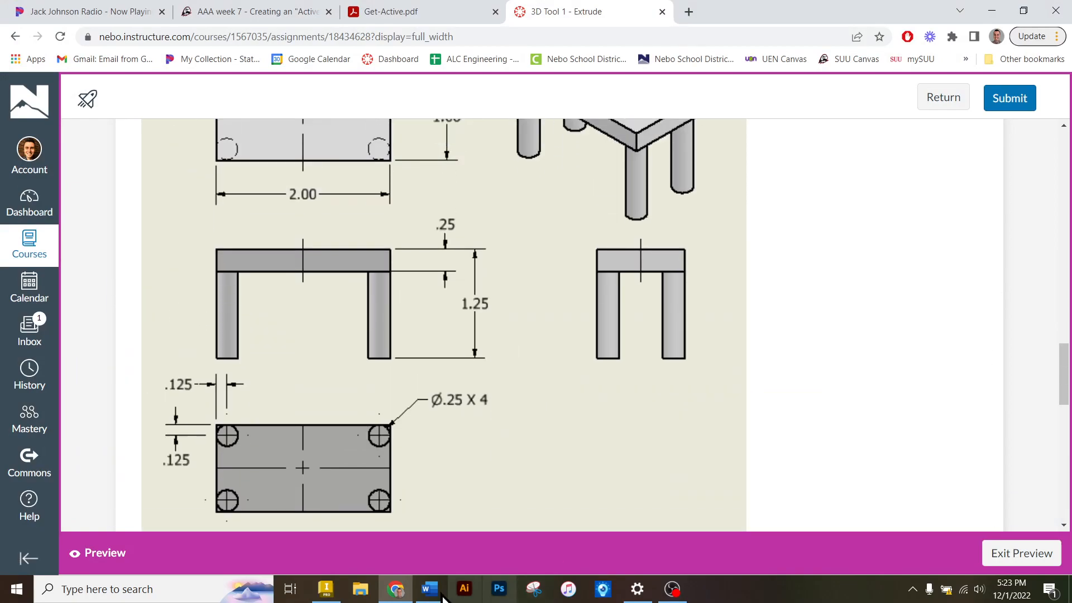
click(396, 589)
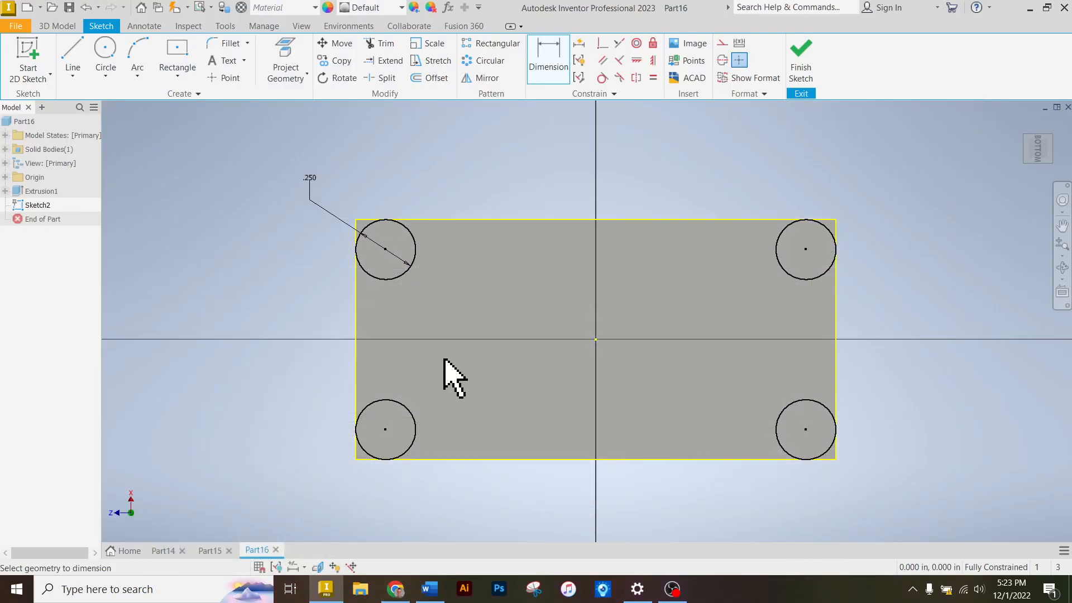
Finish the sketch and extrude all four circles 1 in away from the tabletop's underside as legs.
click(802, 56)
click(71, 53)
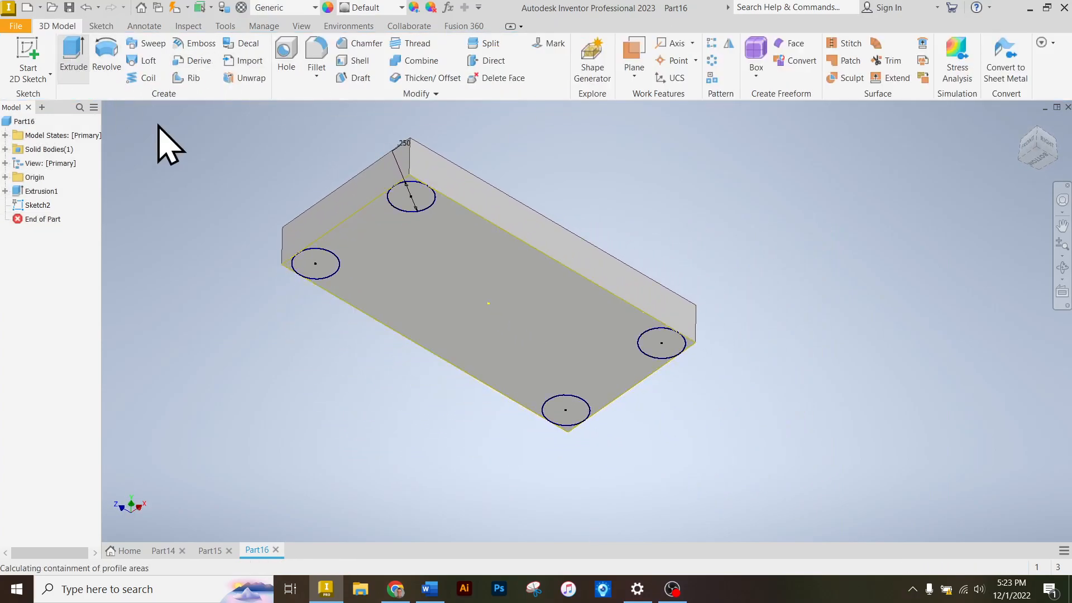
drag(357, 128, 214, 122)
click(329, 272)
click(429, 191)
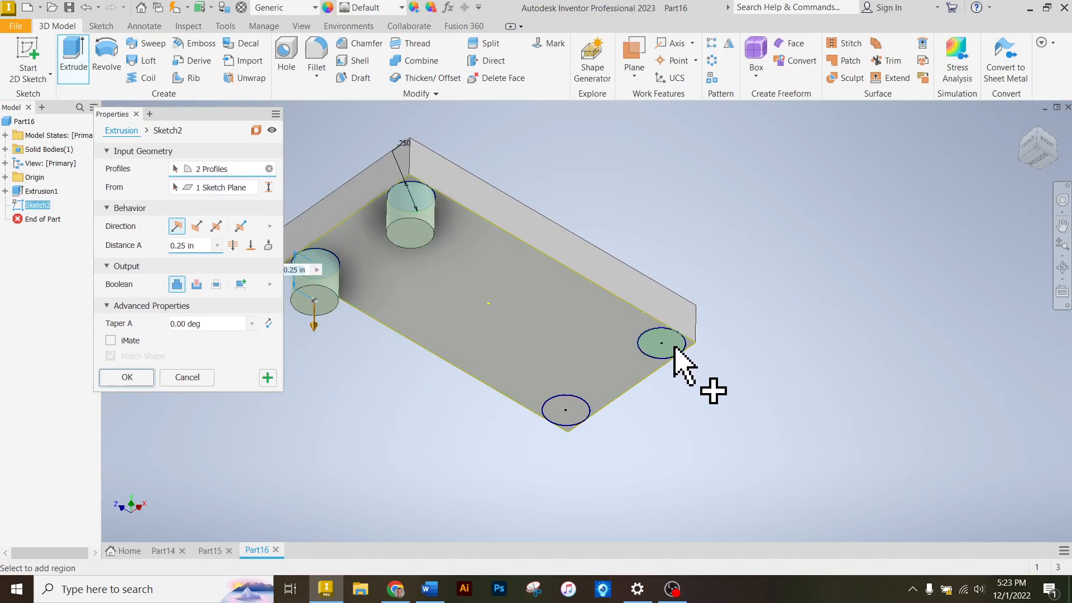
click(676, 353)
click(581, 412)
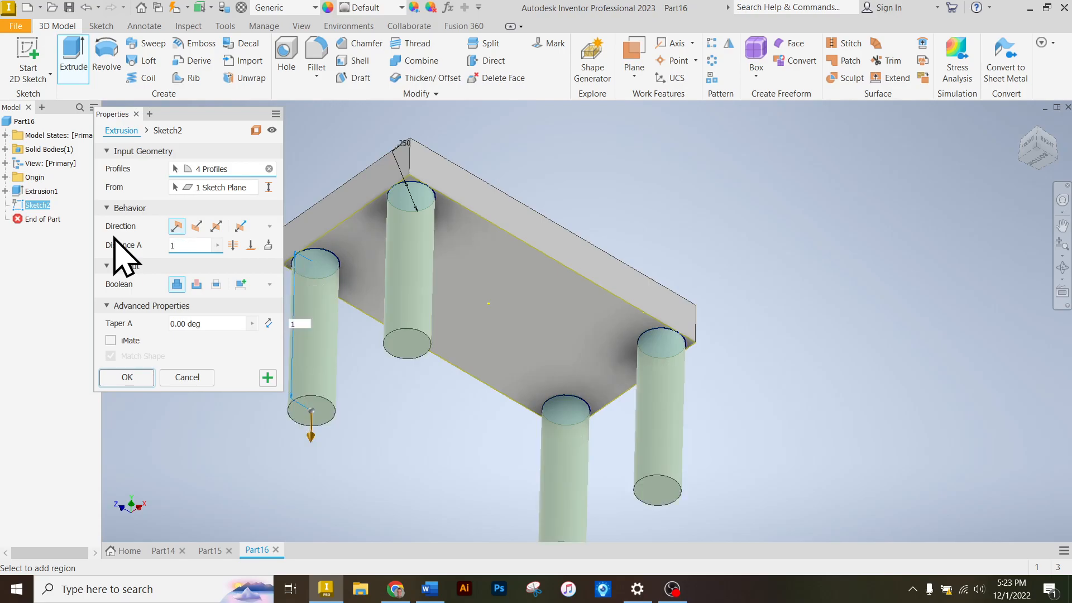
click(127, 377)
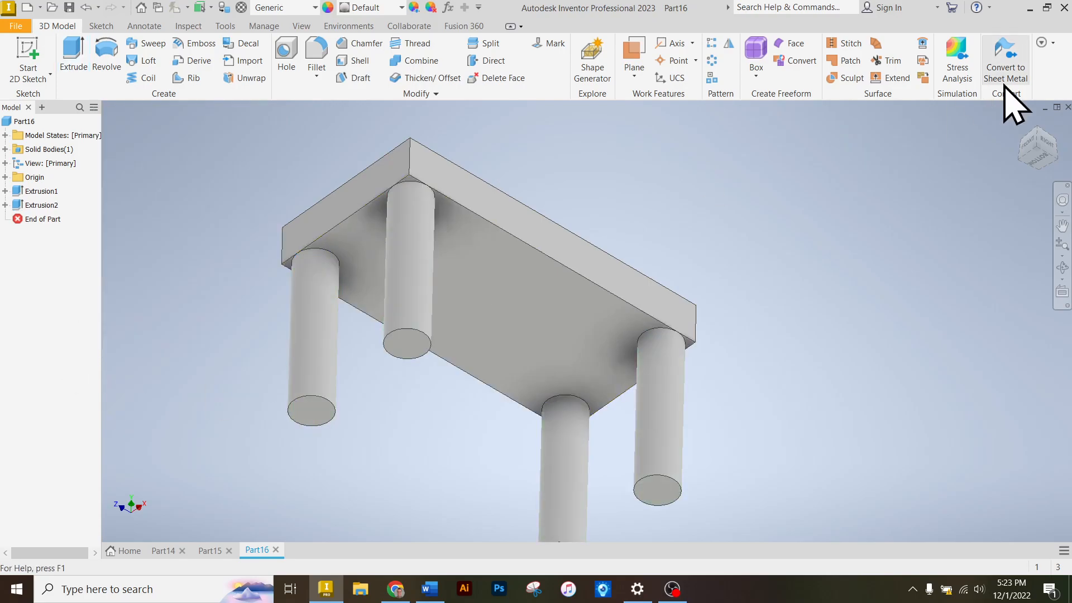
Inspect the finished table from above and look up its volume in the part's physical iProperties.
click(1021, 122)
drag(1042, 146, 1064, 178)
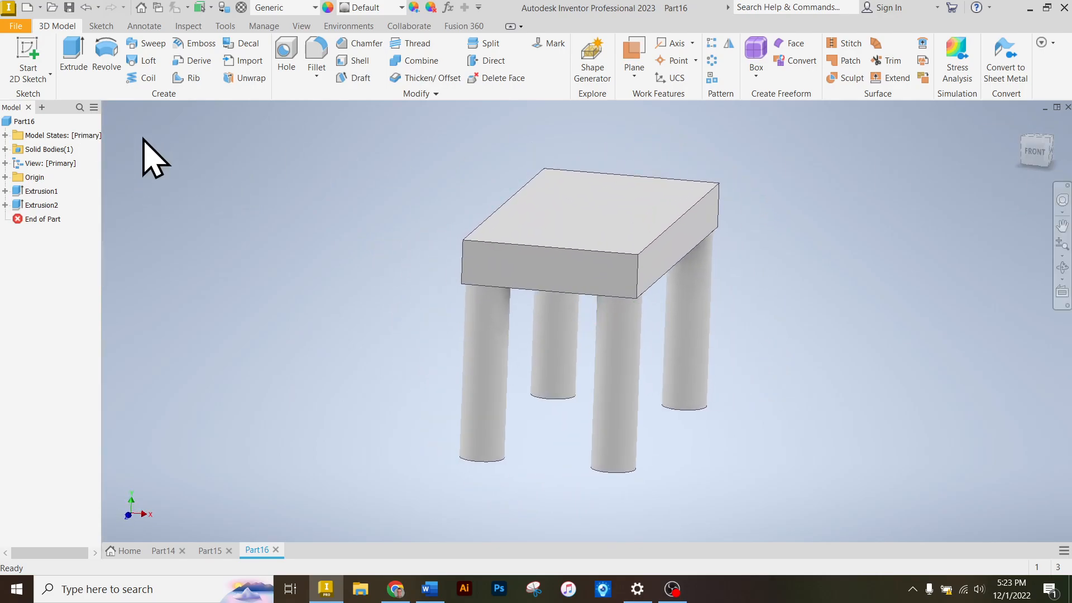
right_click(18, 121)
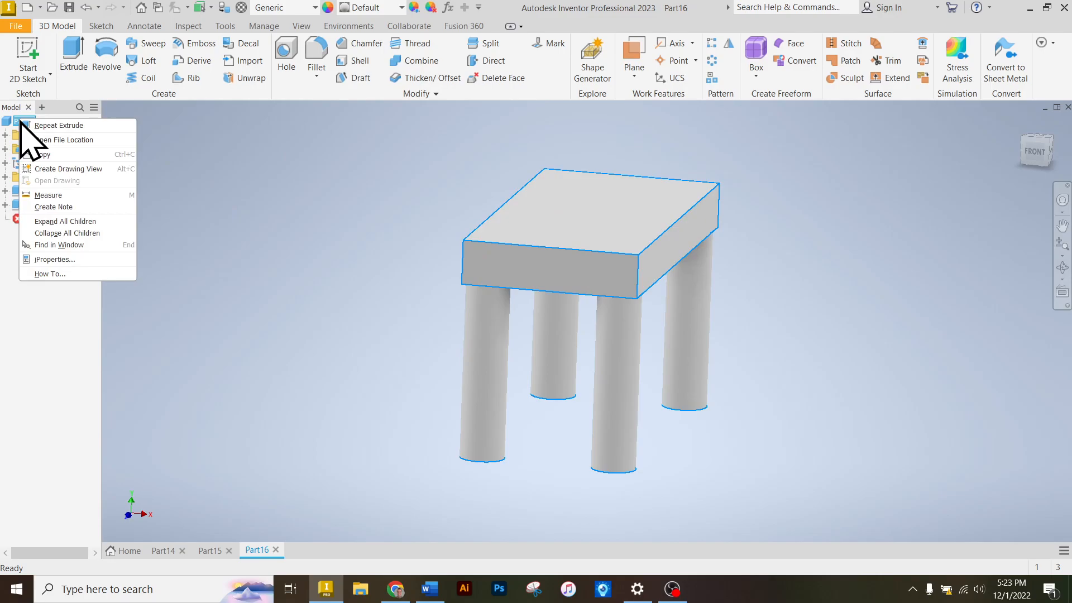
click(64, 260)
click(256, 123)
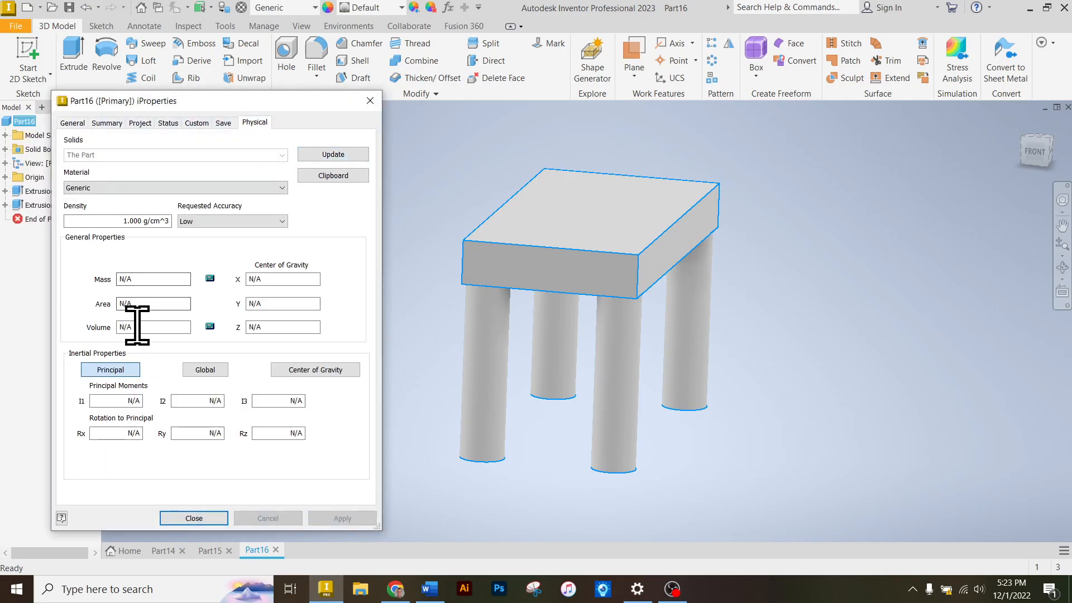
click(212, 521)
click(1023, 122)
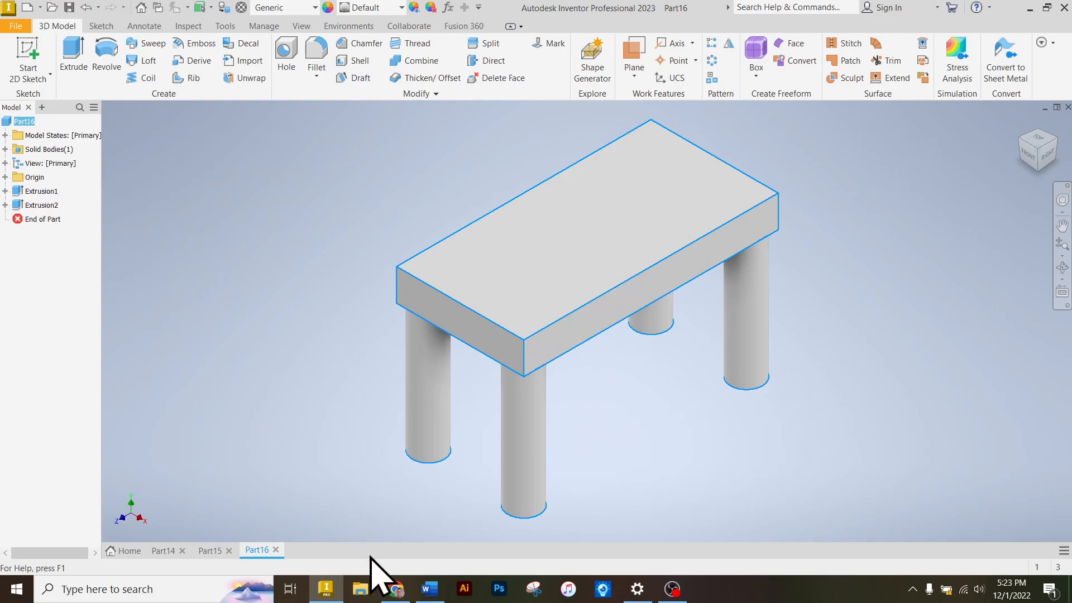
Switch to Chrome and examine the dimensions and section view of the object in assignment question 4.
click(334, 593)
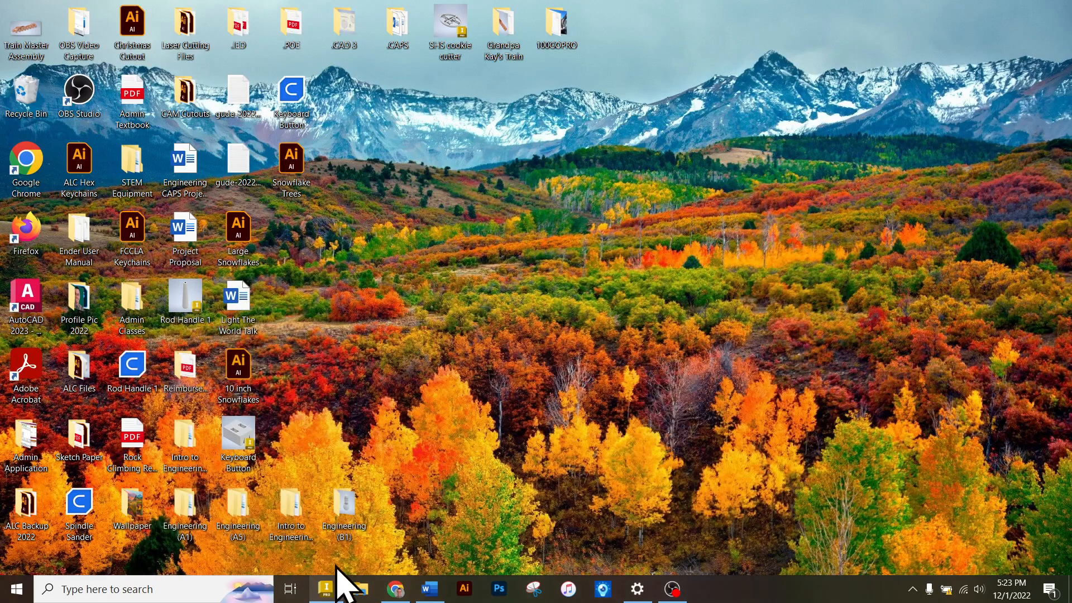
click(396, 589)
scroll(498, 357, down, 8)
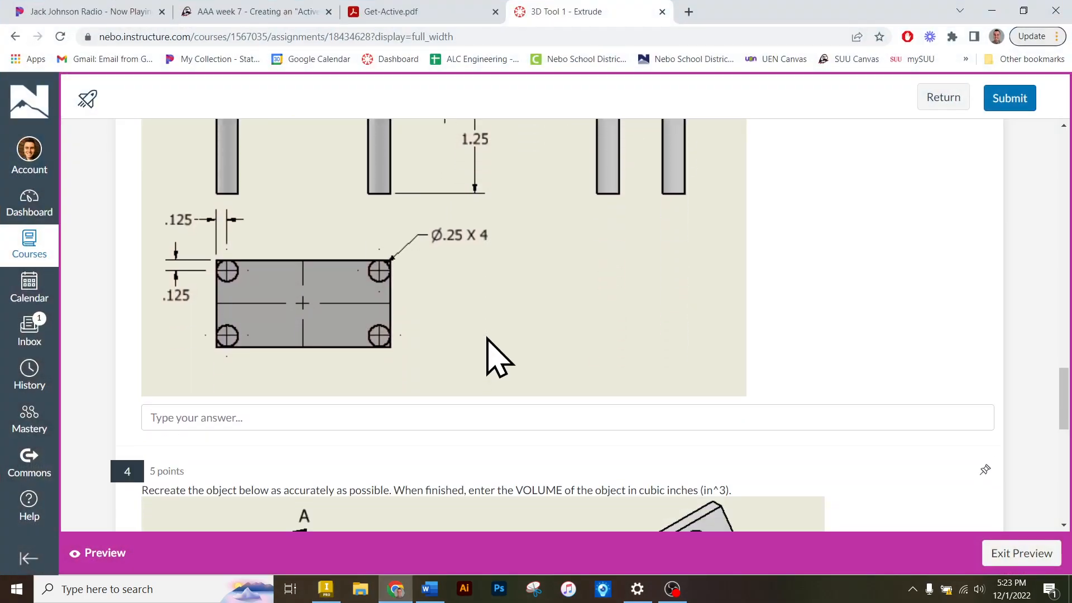
scroll(499, 357, down, 1)
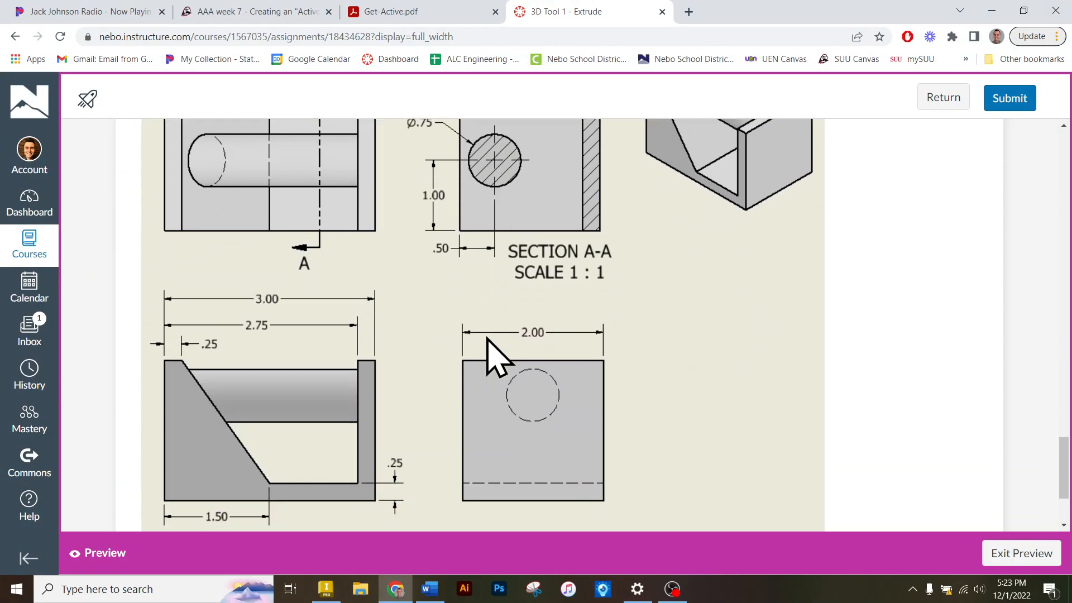
scroll(486, 335, up, 1)
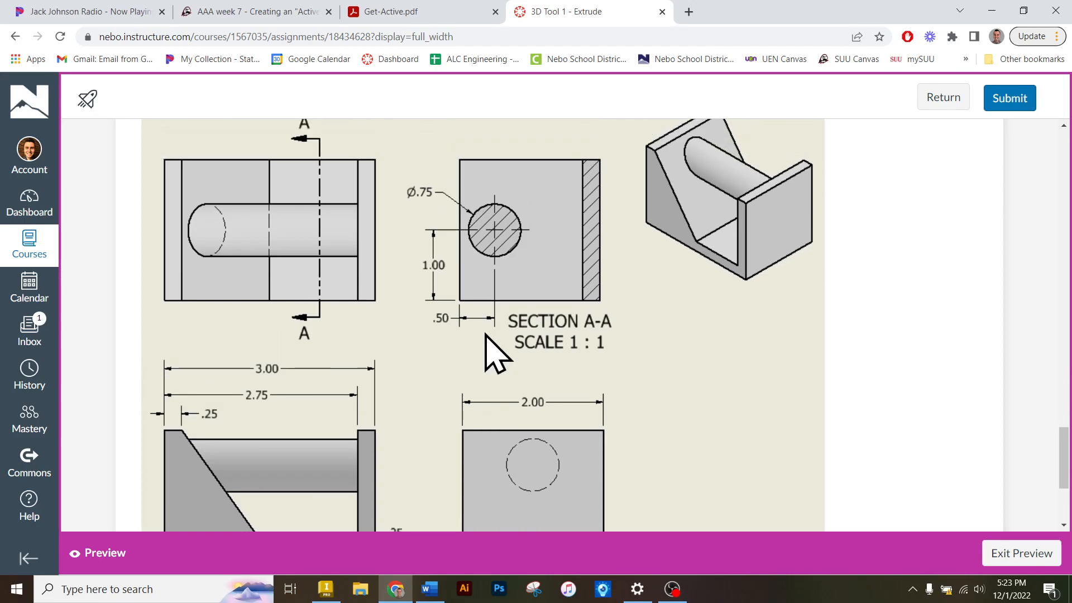
scroll(496, 352, down, 1)
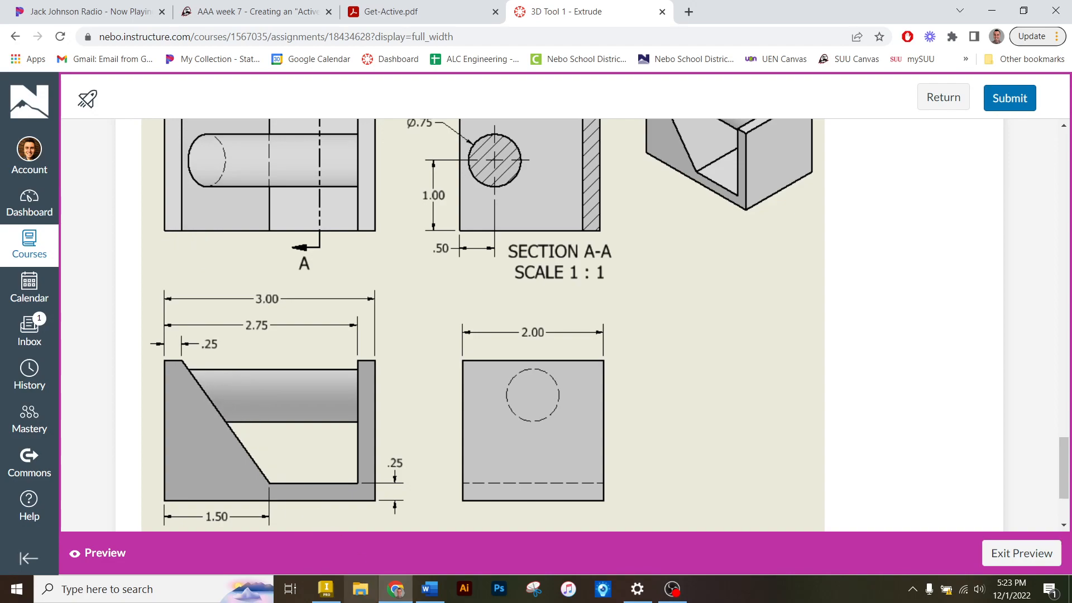
Switch to Inventor and start a sketch on the XY plane of a new part based on the Standard.ipt template.
click(397, 590)
click(396, 589)
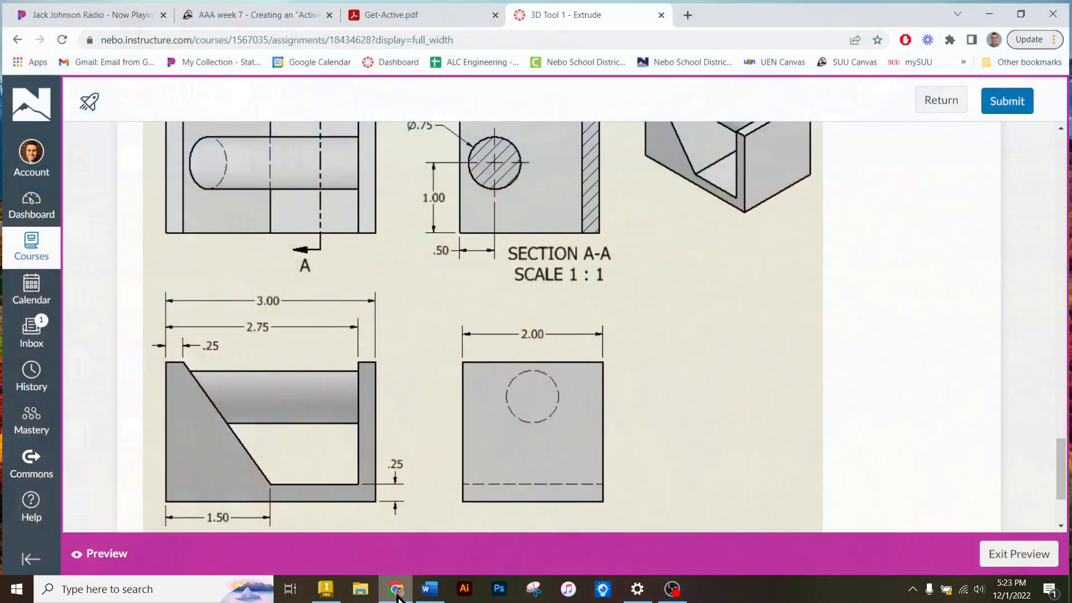
click(326, 589)
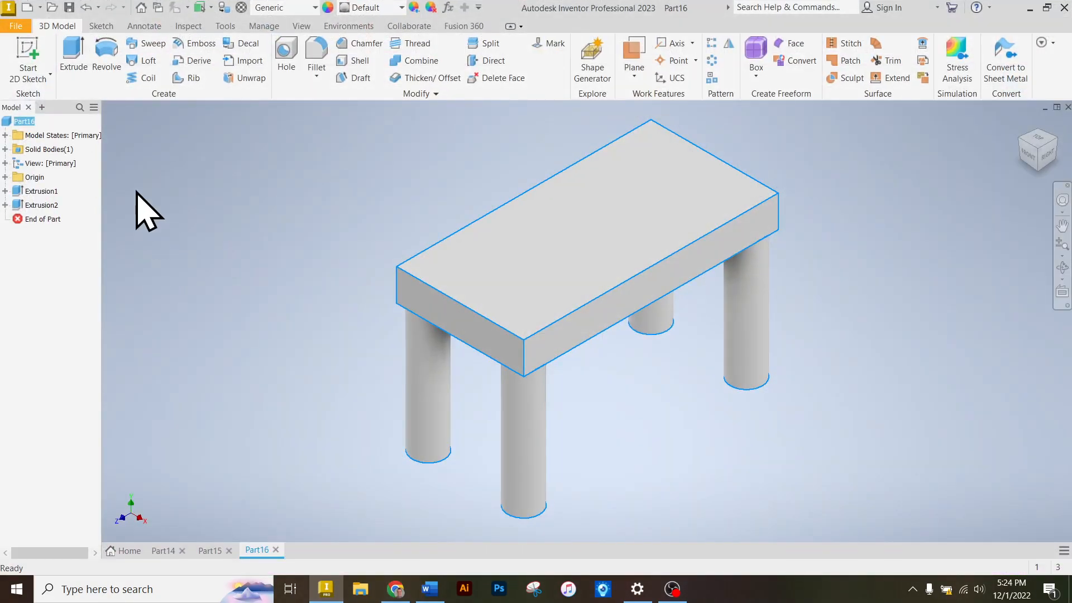
click(13, 24)
click(49, 89)
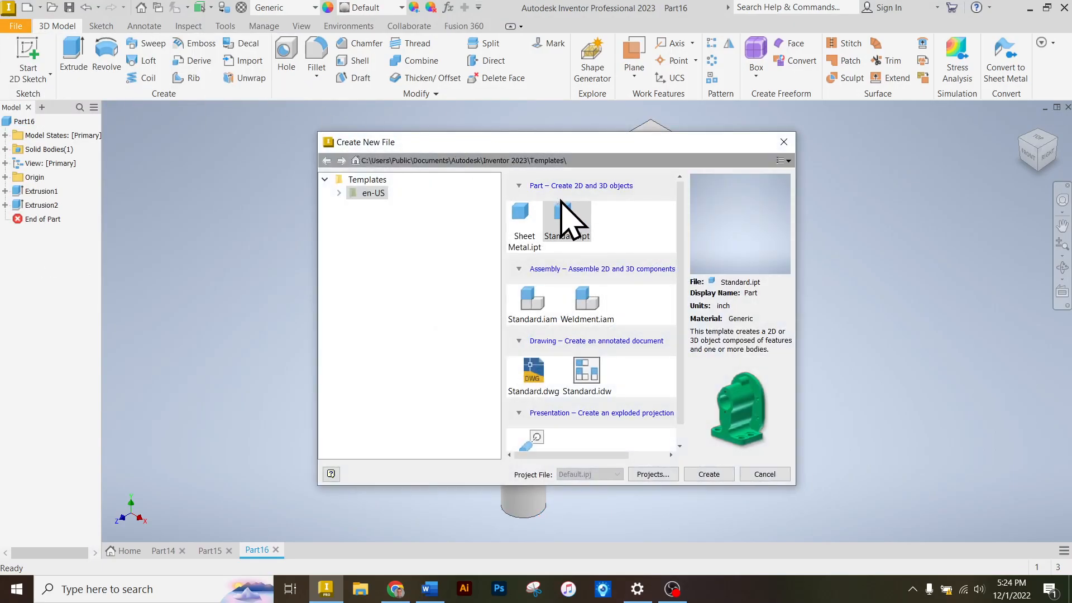
click(706, 475)
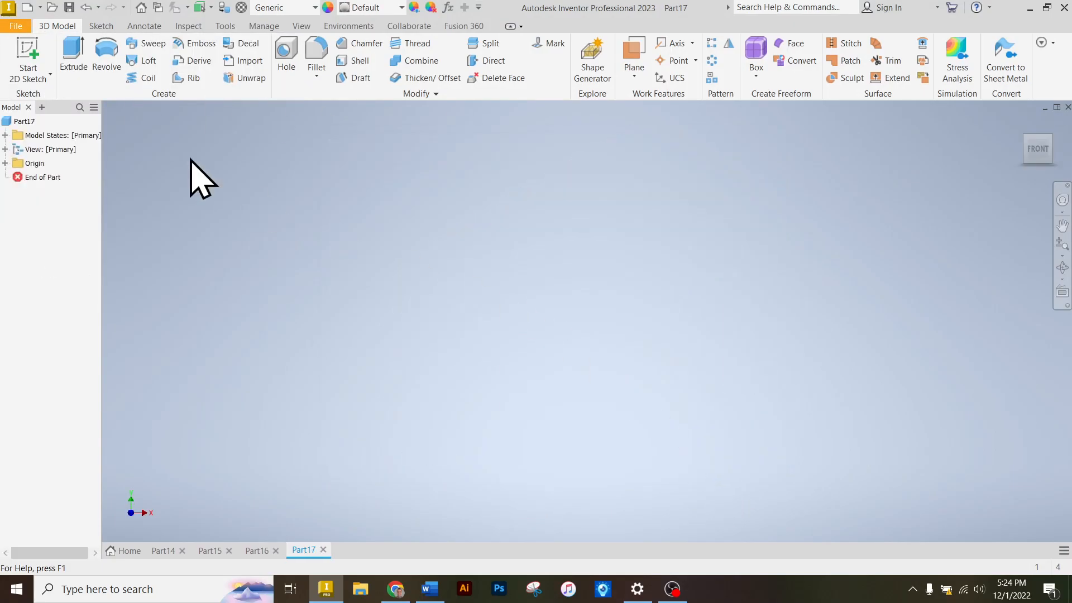
click(27, 56)
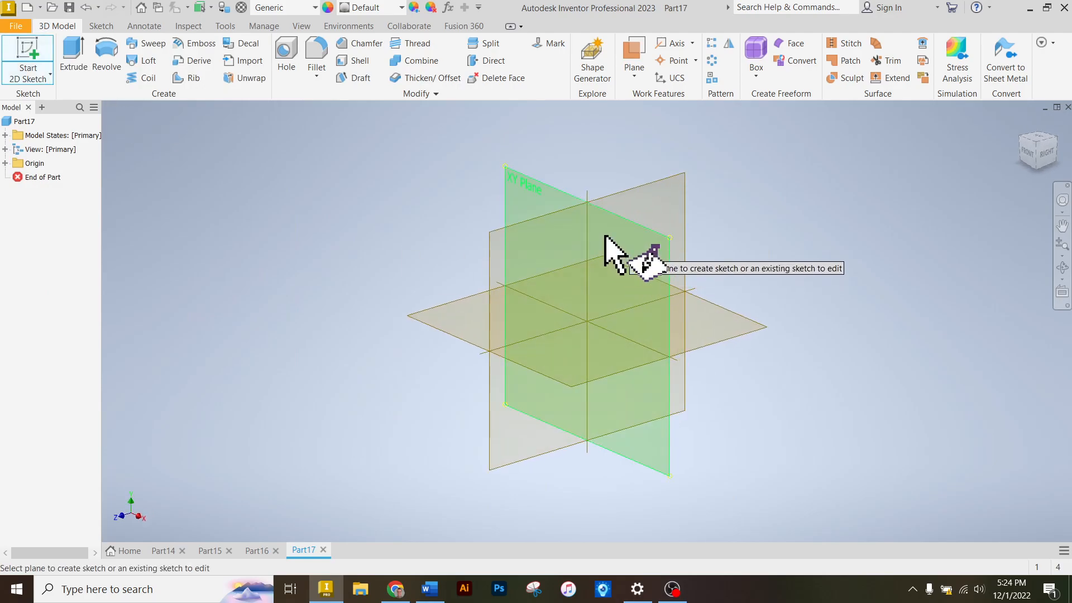
click(528, 185)
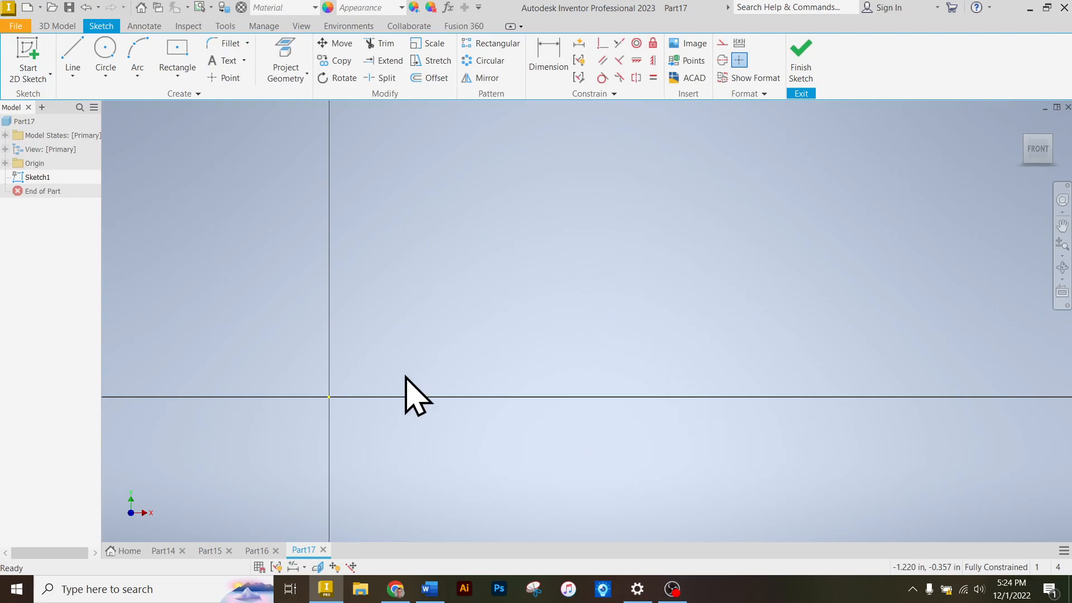
Draw a two-point rectangle 3 in wide and 2 in high from the origin, checking the assignment drawing in Chrome.
click(177, 75)
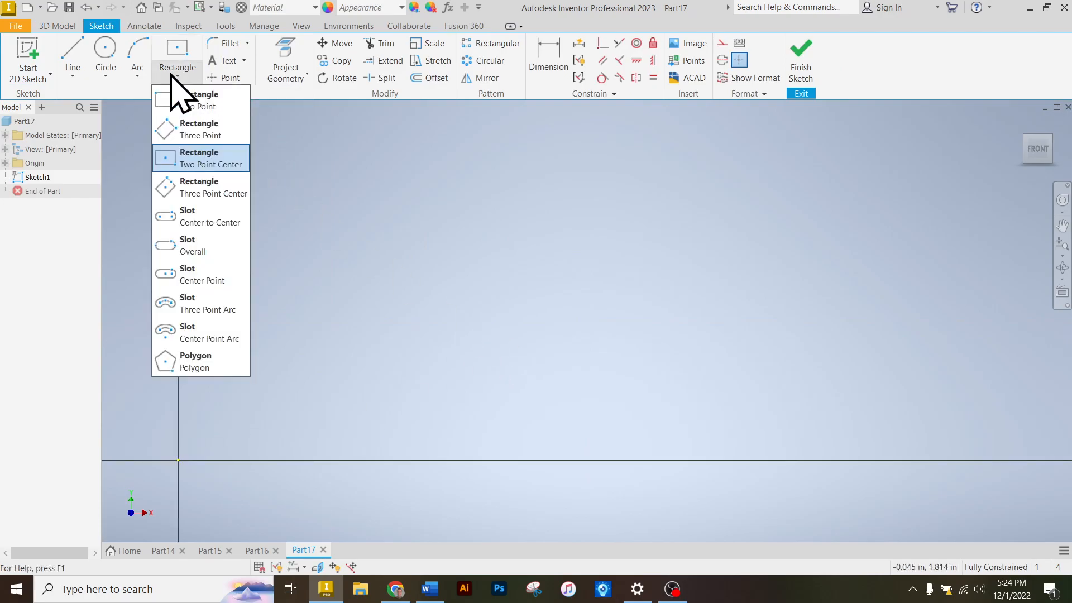
click(195, 108)
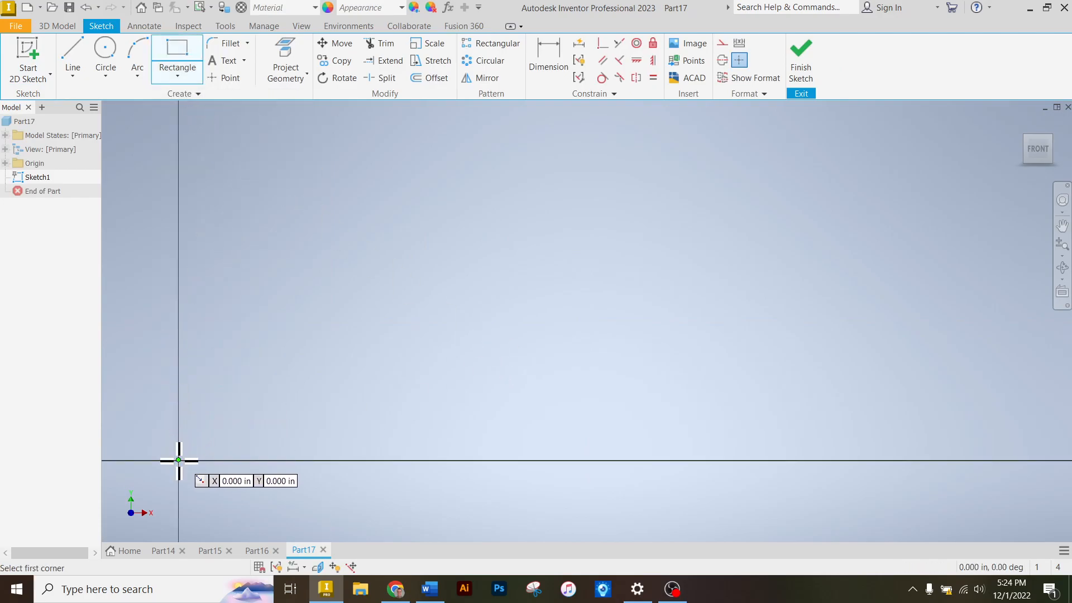
click(323, 595)
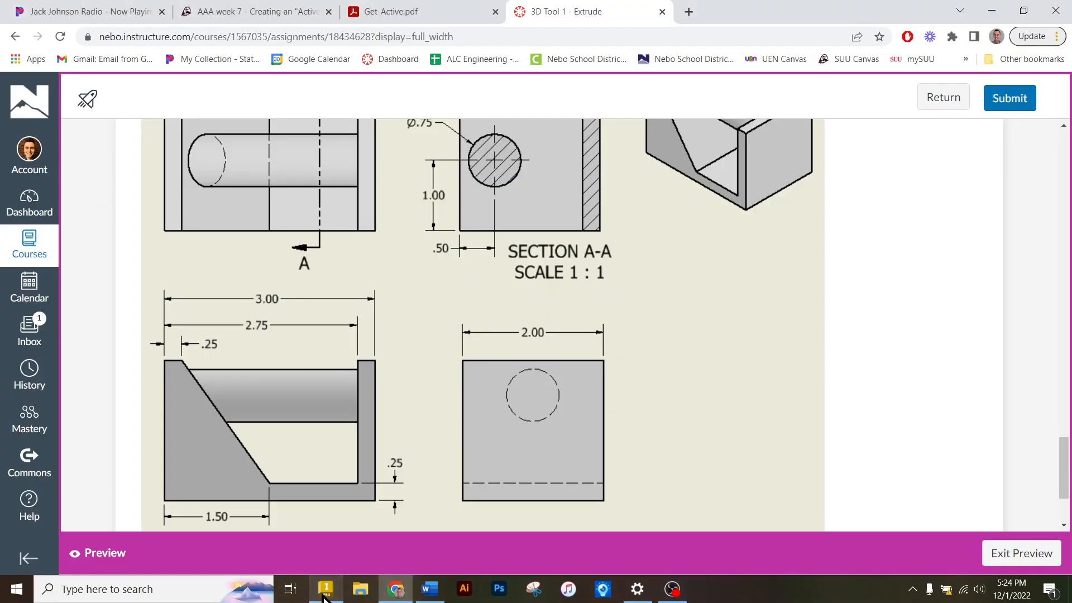
click(323, 596)
click(178, 461)
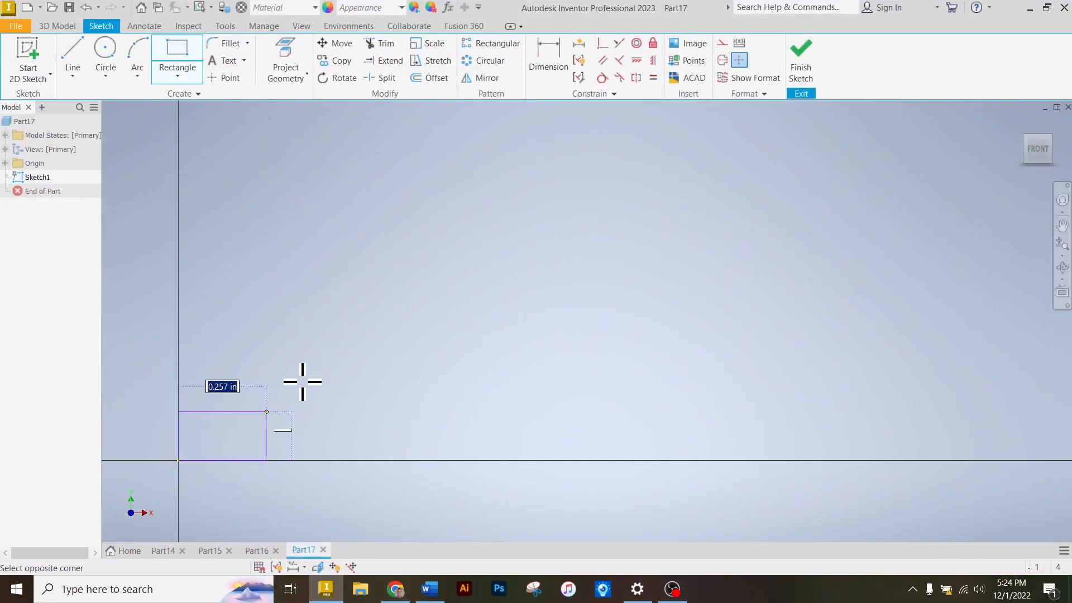
text(3)
key(Tab)
text(2)
key(Return)
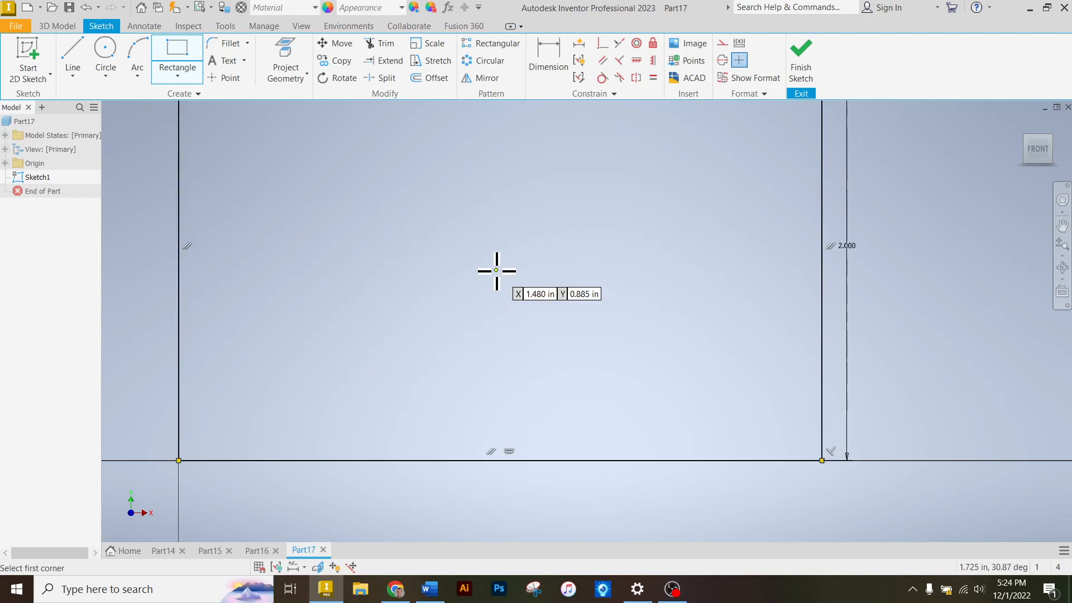
scroll(460, 340, down, 4)
scroll(462, 240, up, 3)
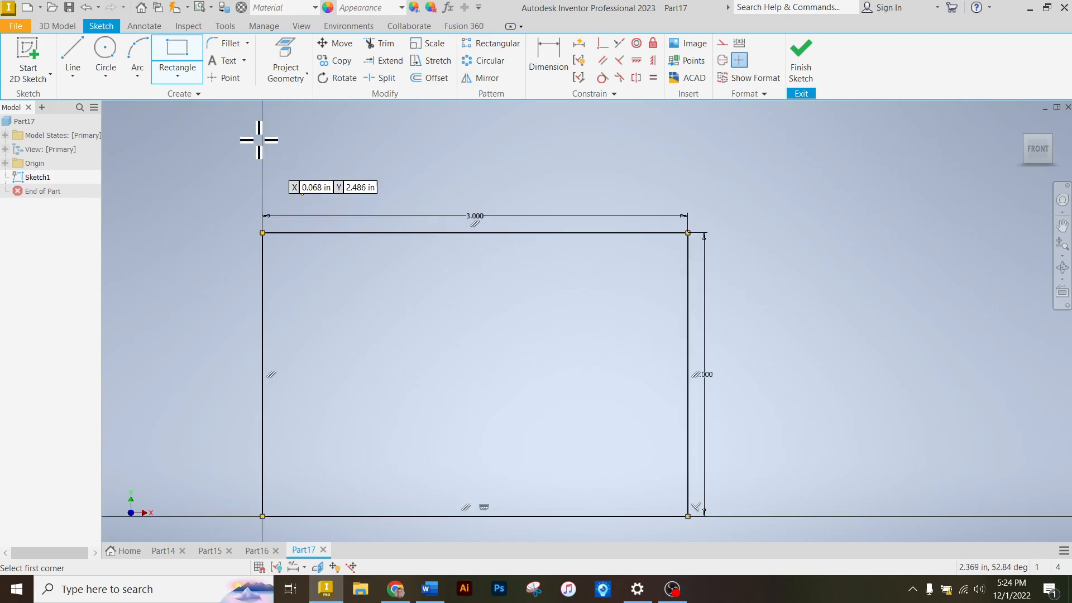
Sketch the cutout inside the rectangle as a slanted line from the upper edge, a horizontal line, and a vertical line back up.
click(73, 53)
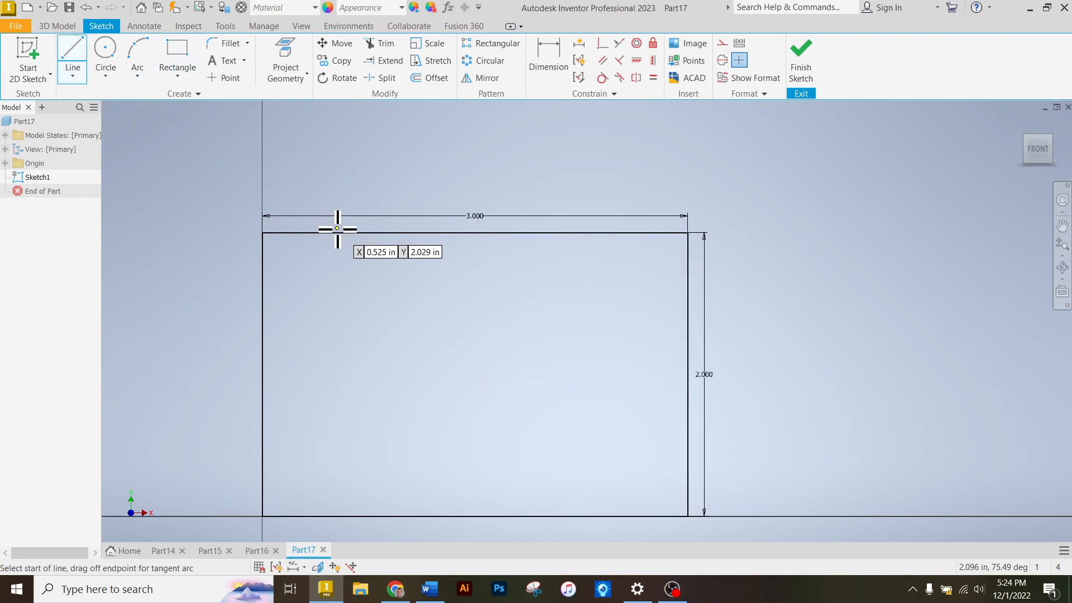
click(330, 593)
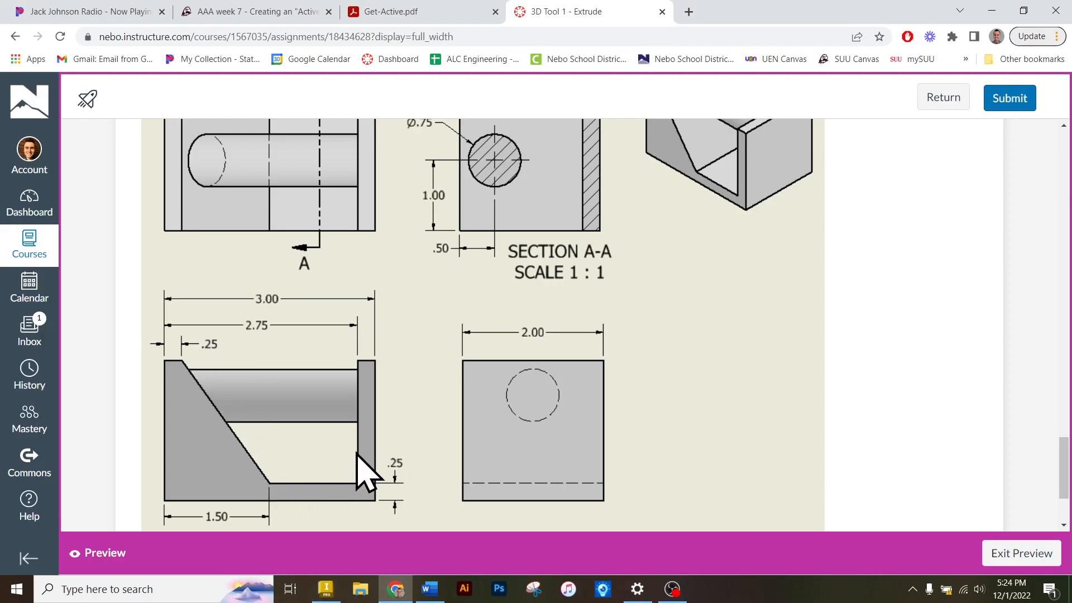
click(396, 593)
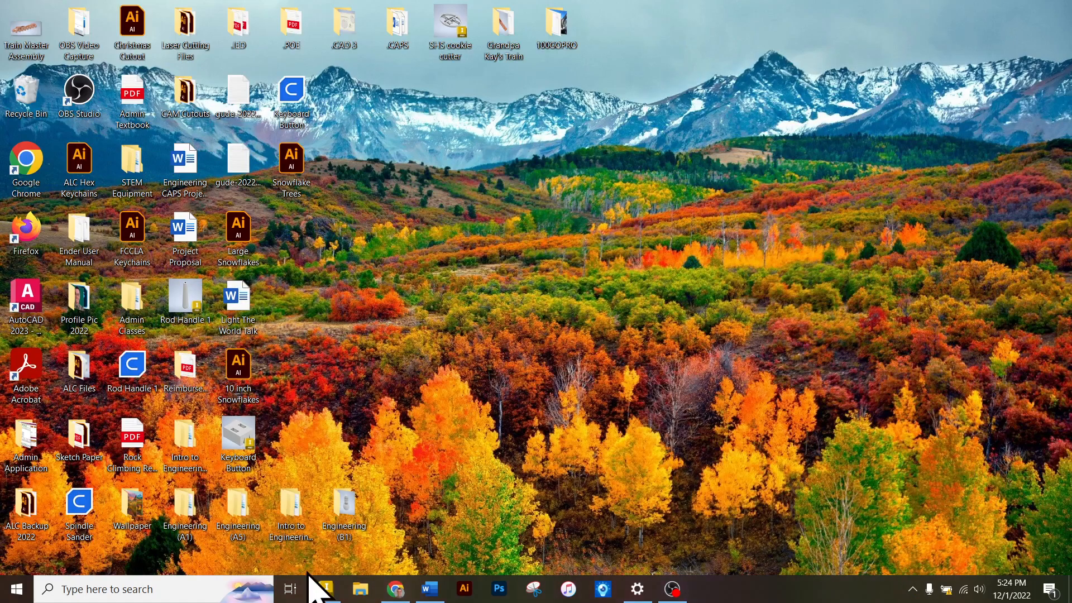
click(329, 592)
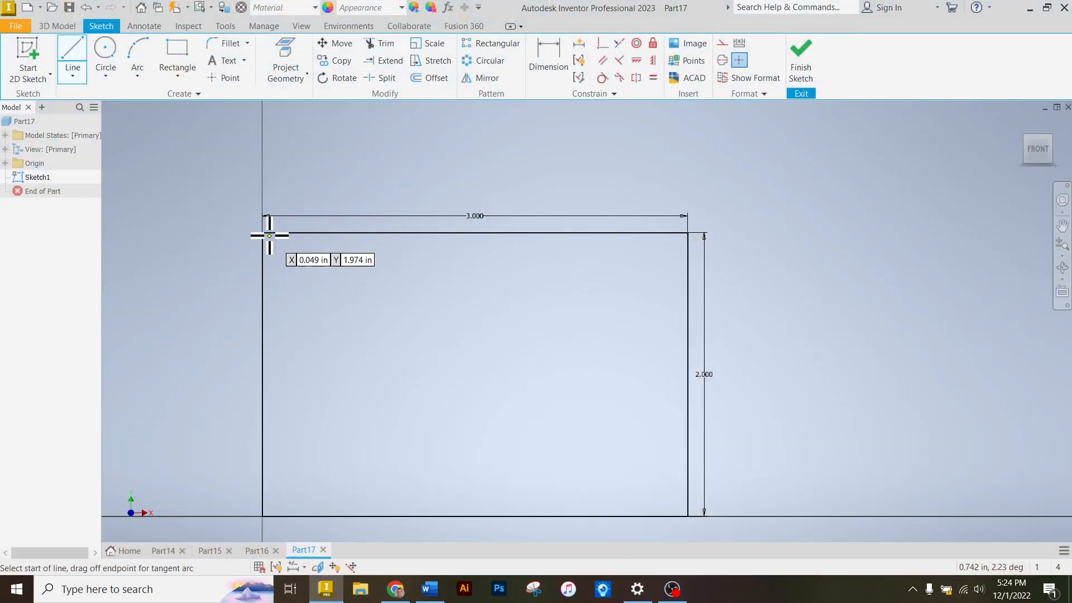
click(318, 233)
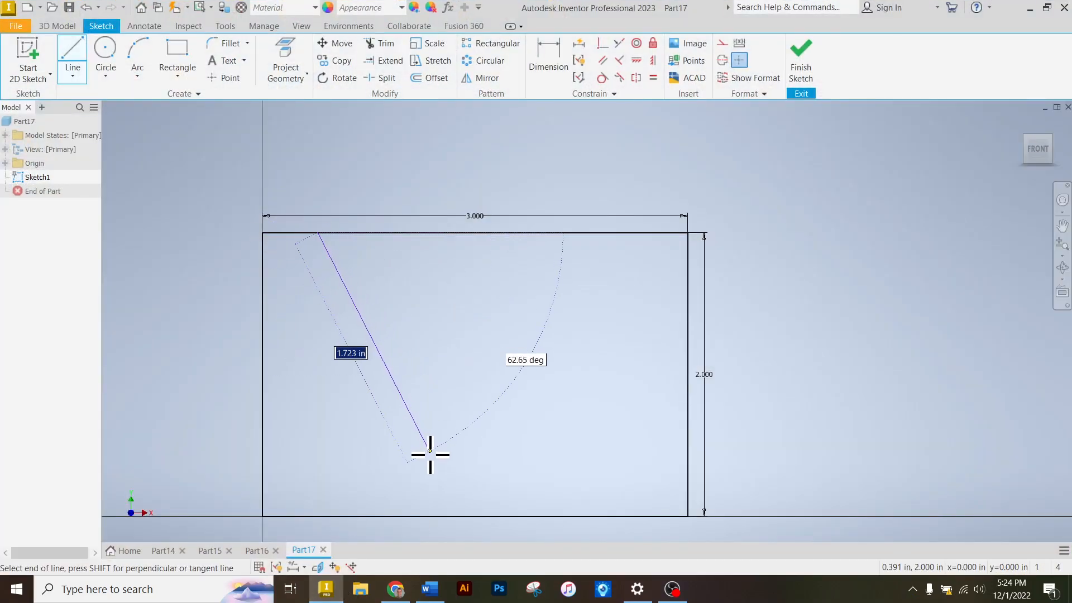
click(422, 471)
click(635, 472)
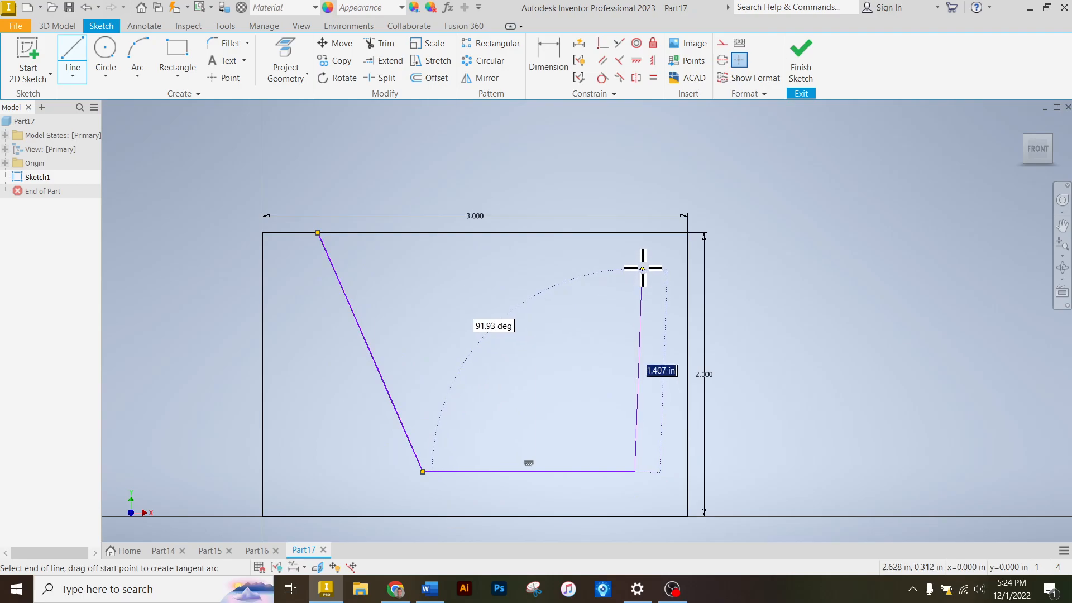
click(635, 234)
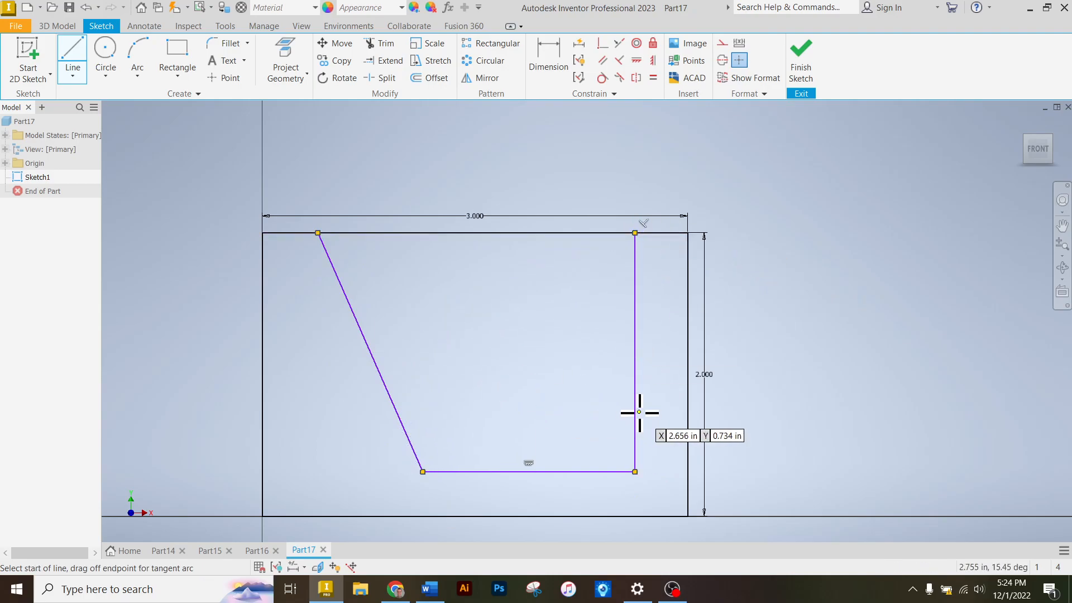
Dimension the cutout's horizontal line 0.25 in above the rectangle's base.
click(559, 56)
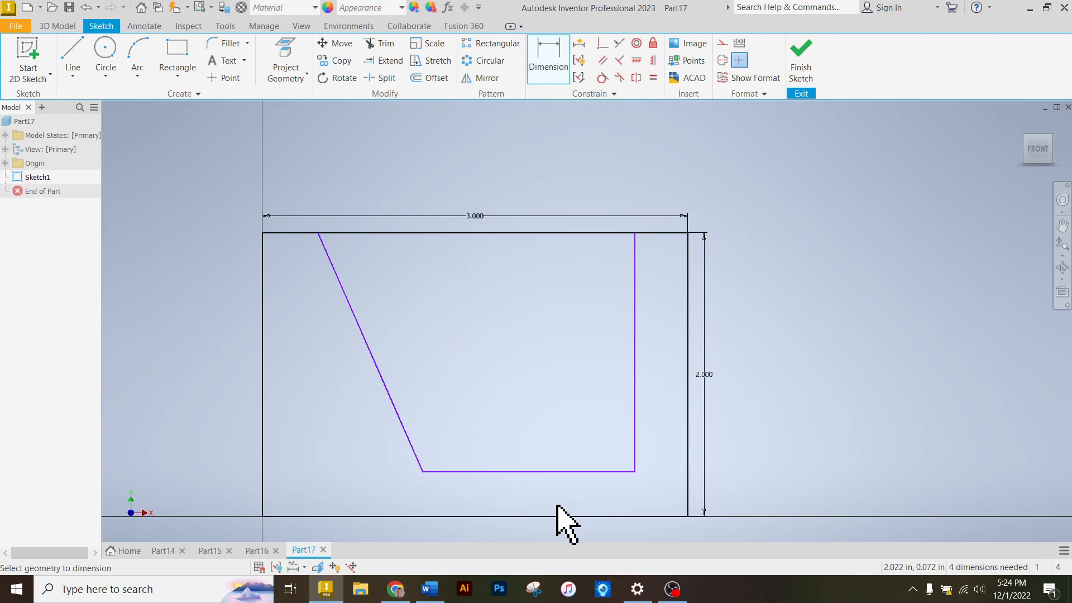
click(554, 477)
click(573, 515)
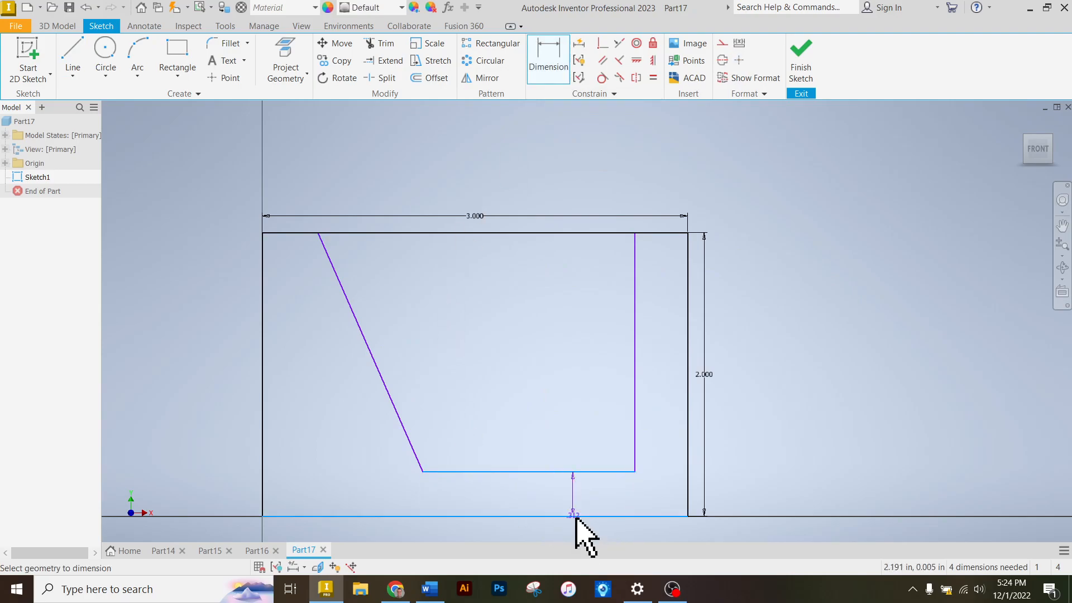
click(721, 483)
text(.)
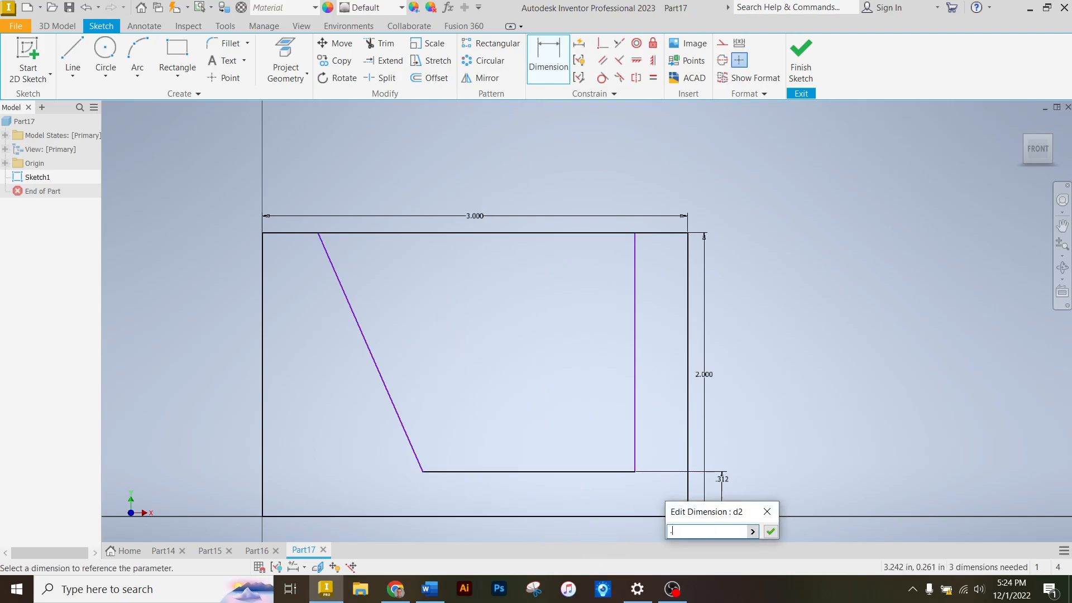
text(25)
key(Return)
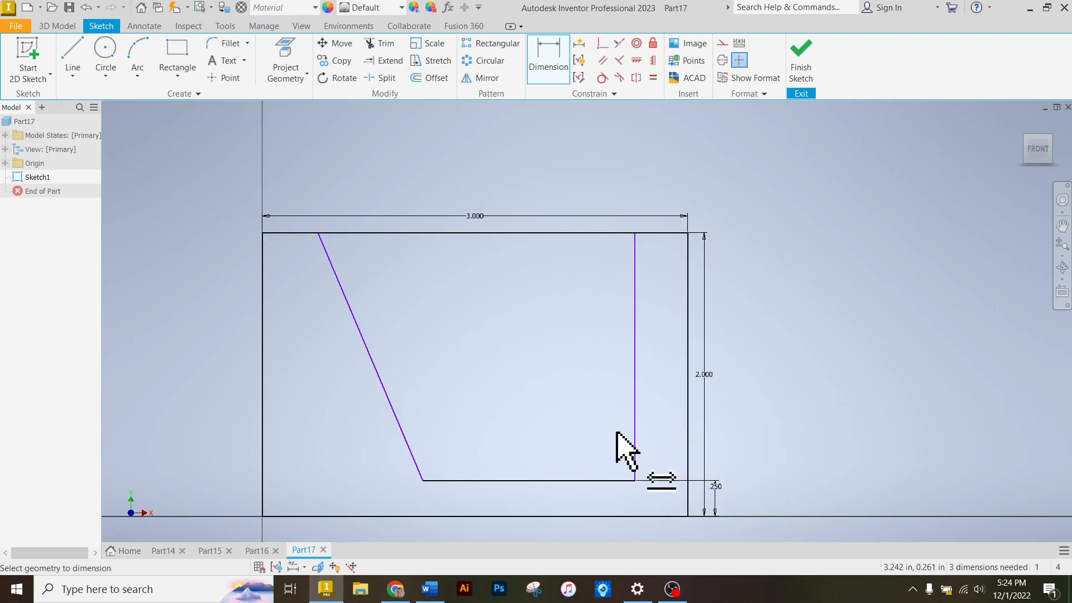
Dimension the cutout's vertical line 0.25 in from the rectangle's right edge.
click(635, 437)
click(688, 441)
click(668, 187)
text(0.25)
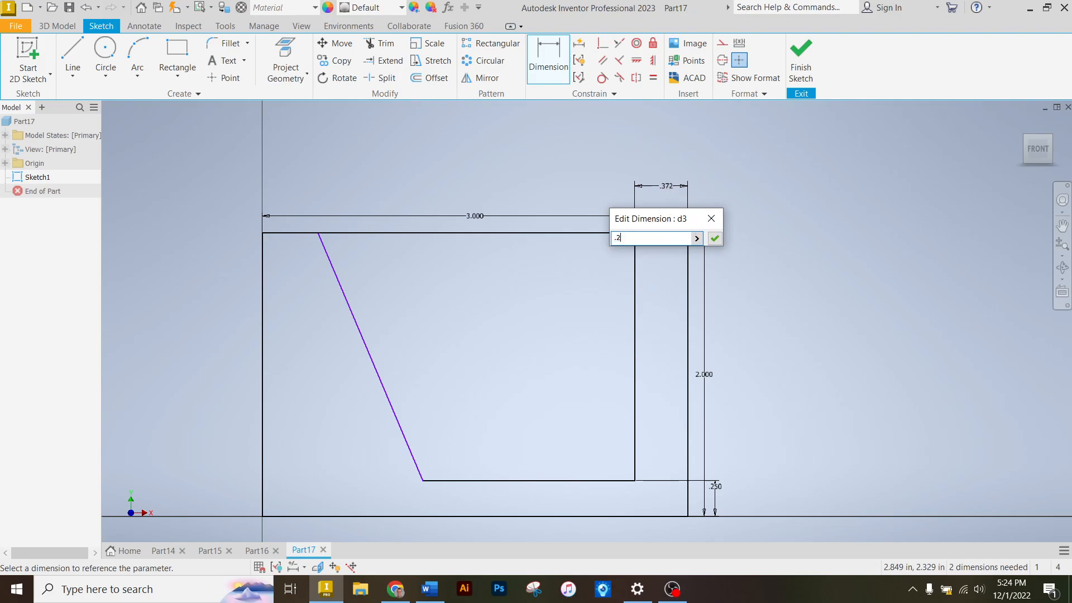
key(Return)
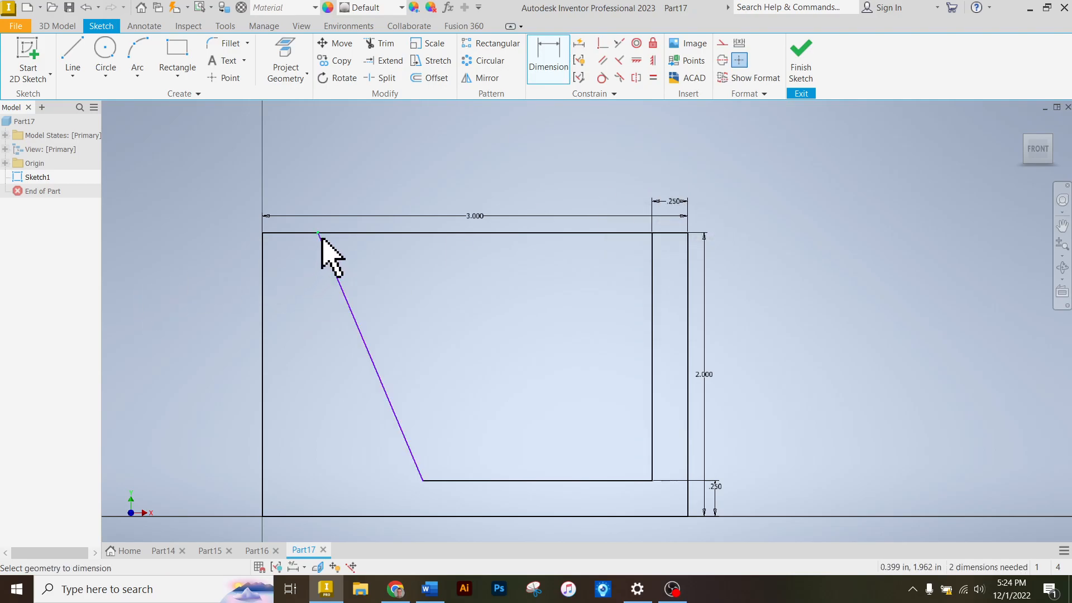
Dimension the slanted line's upper endpoint 0.25 in from the rectangle's left edge.
click(319, 233)
click(263, 291)
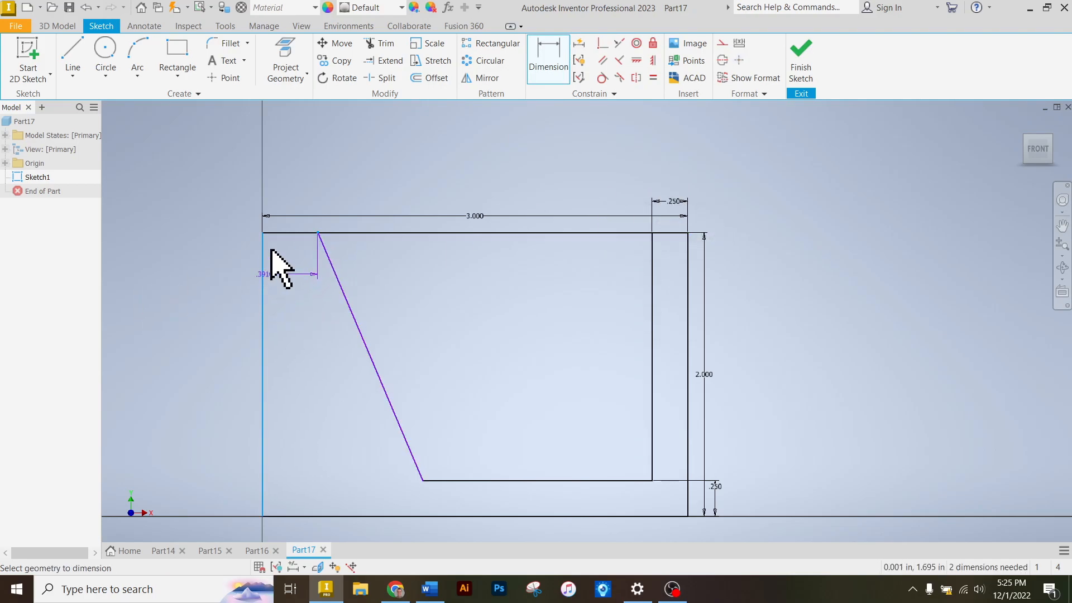
click(286, 181)
text(.)
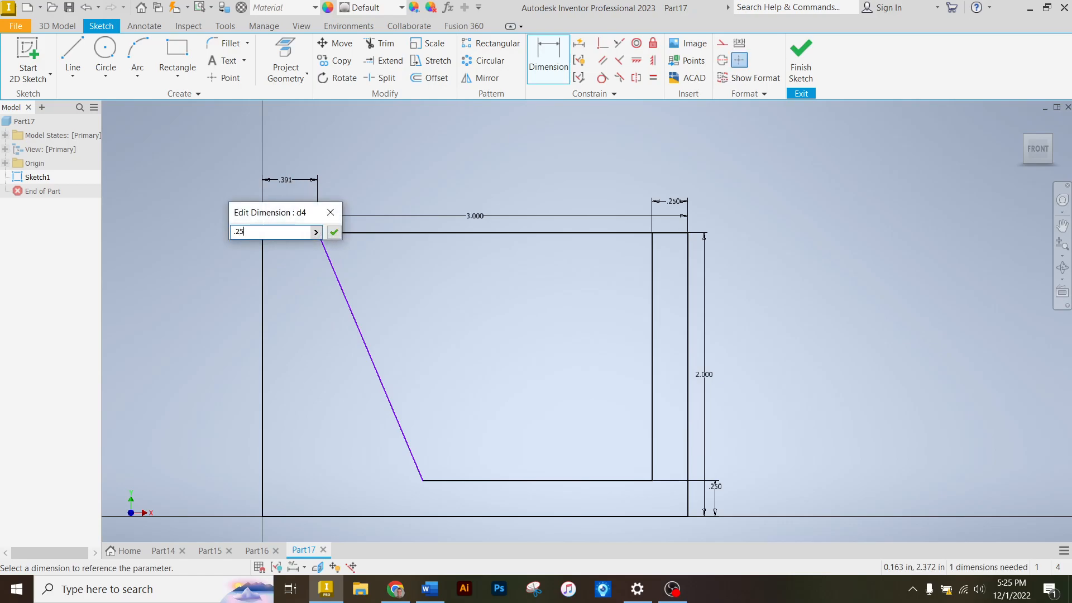
text(25)
key(Return)
Leave the Dimension command and move the rectangle's overall width and height dimensions farther out from the profile.
right_click(458, 205)
click(517, 185)
drag(472, 219, 475, 175)
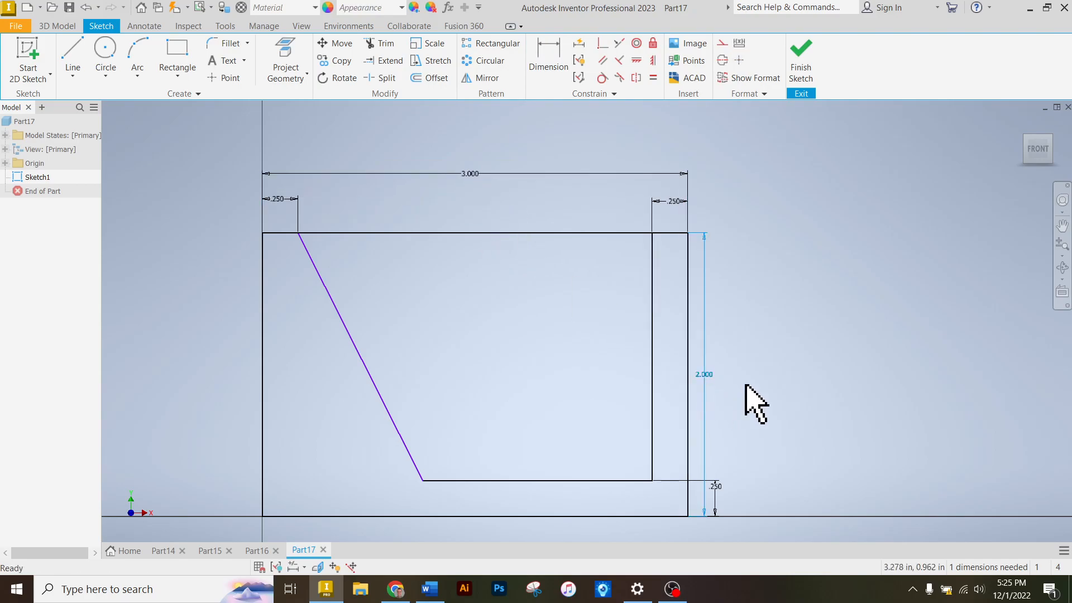
drag(711, 383, 745, 385)
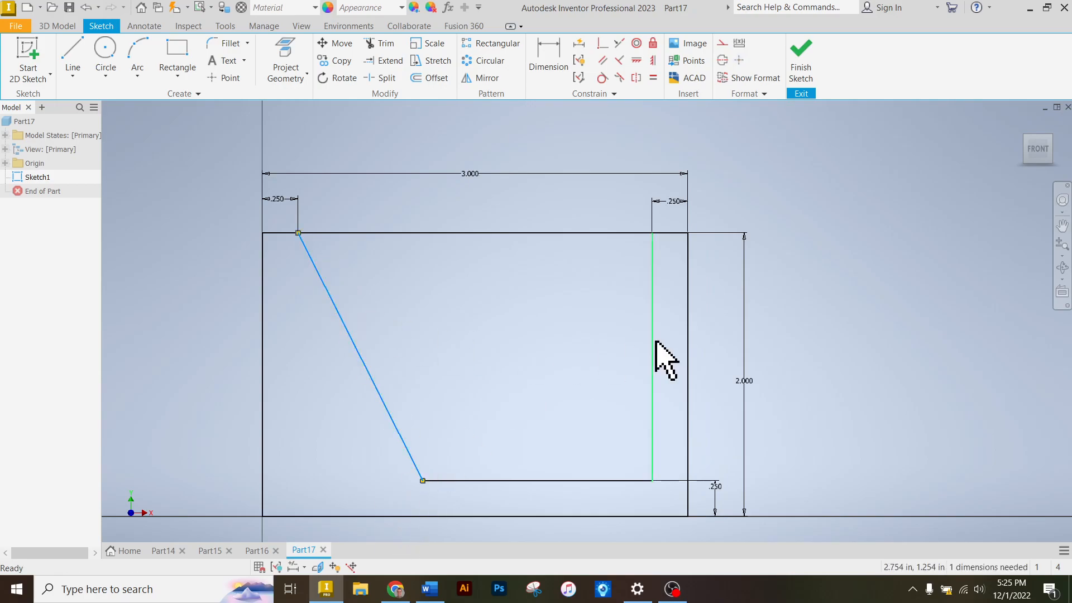
Finish the sketch and extrude the outer U-shaped region 2 in, leaving the cutout open.
click(802, 70)
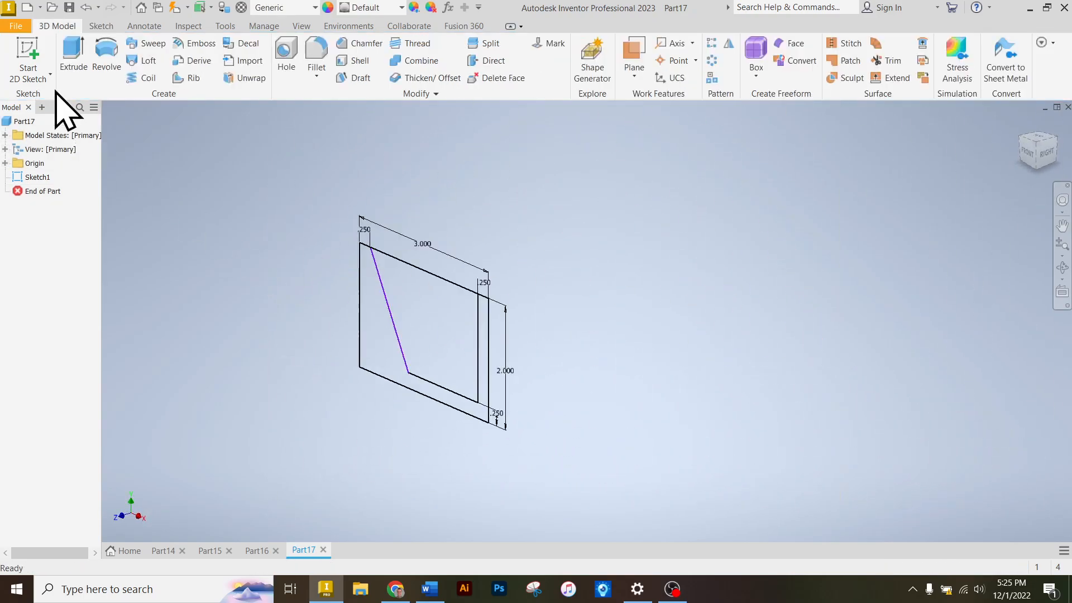
click(73, 53)
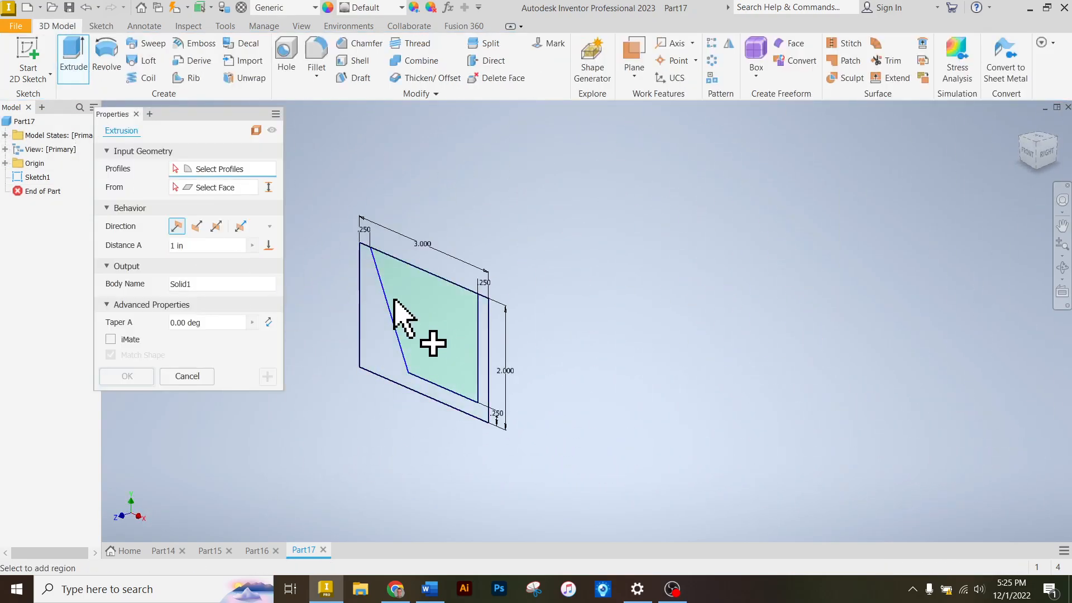
scroll(376, 340, up, 2)
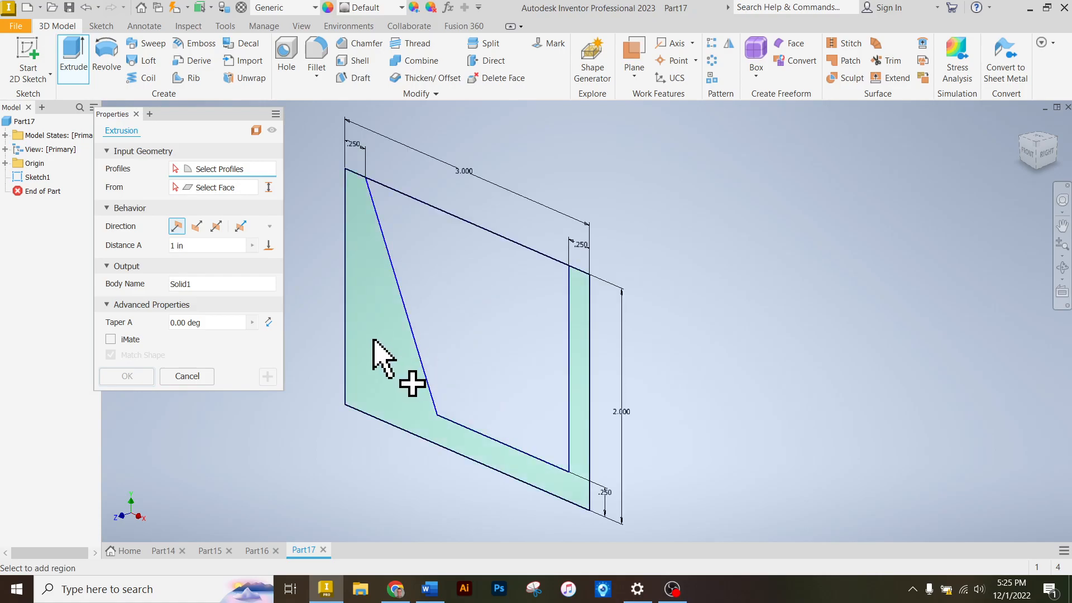
click(375, 340)
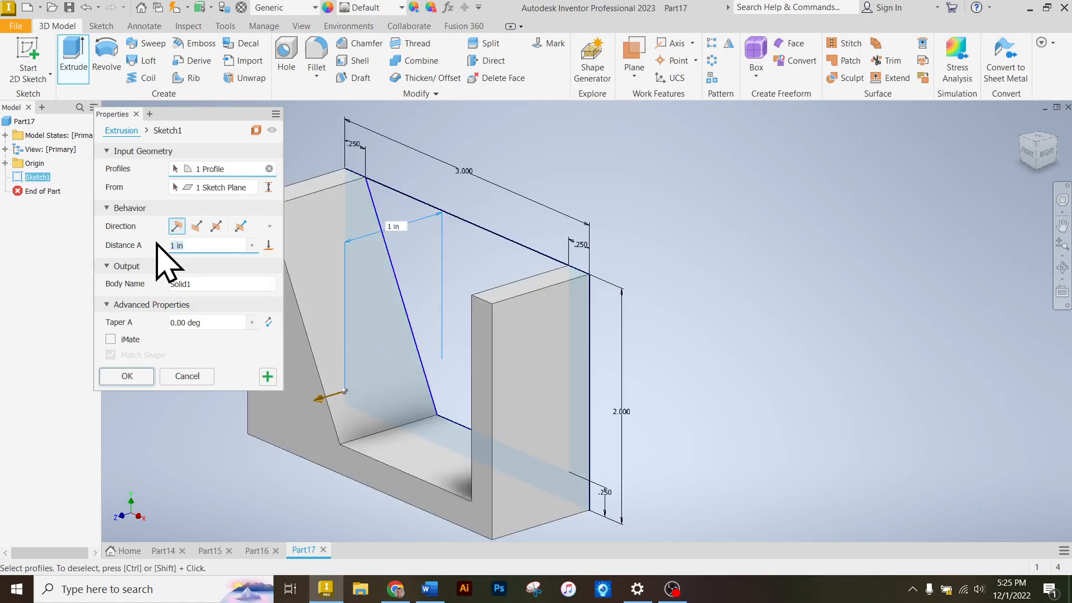
key(Return)
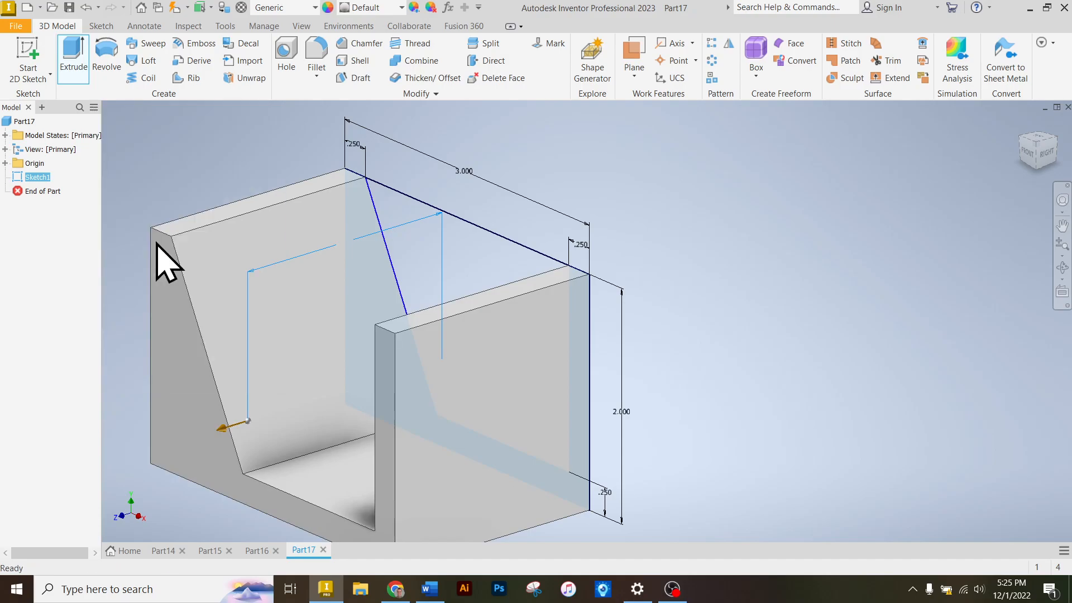
scroll(400, 339, down, 3)
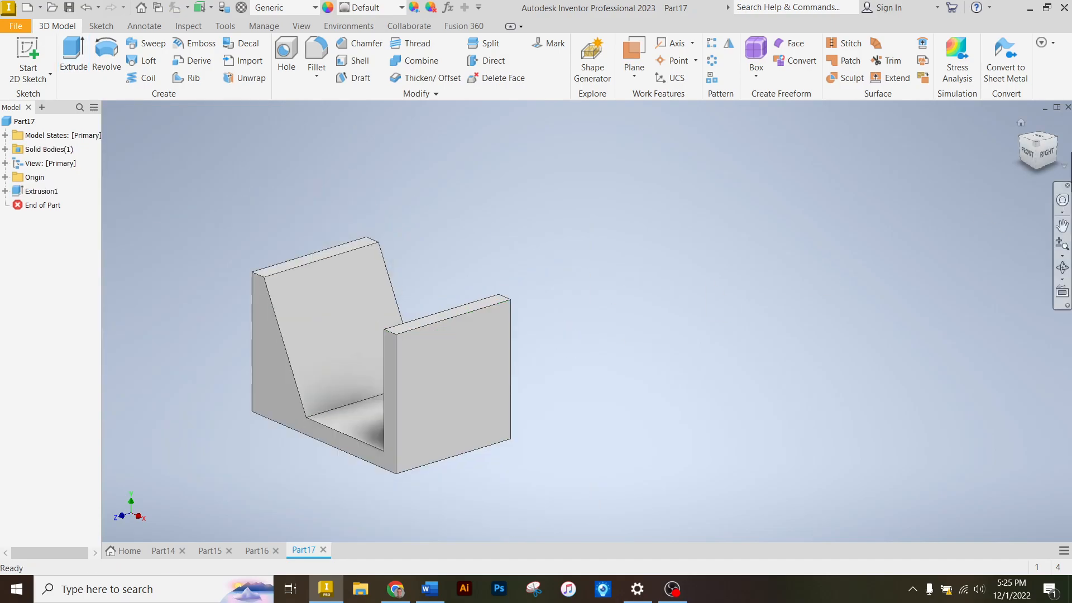
Inspect the bracket's inner faces and check the round bar's diameter and location in the question 4 drawing in Chrome, returning to Inventor.
mouse_move(381, 355)
shift+middle_down()
mouse_move(436, 403)
mouse_move(974, 194)
shift+middle_up()
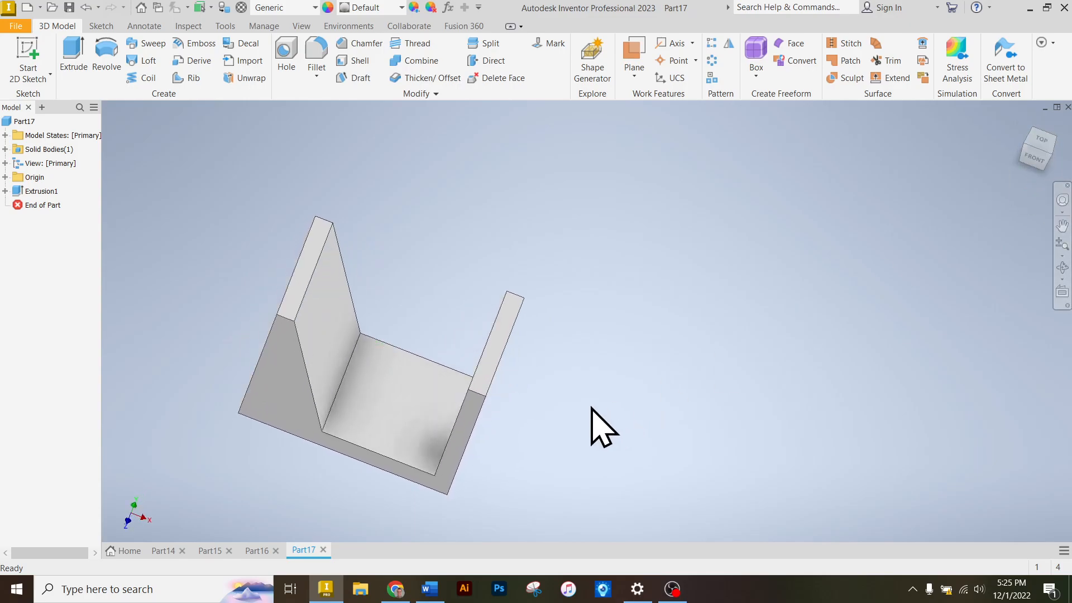
drag(1040, 150, 1059, 154)
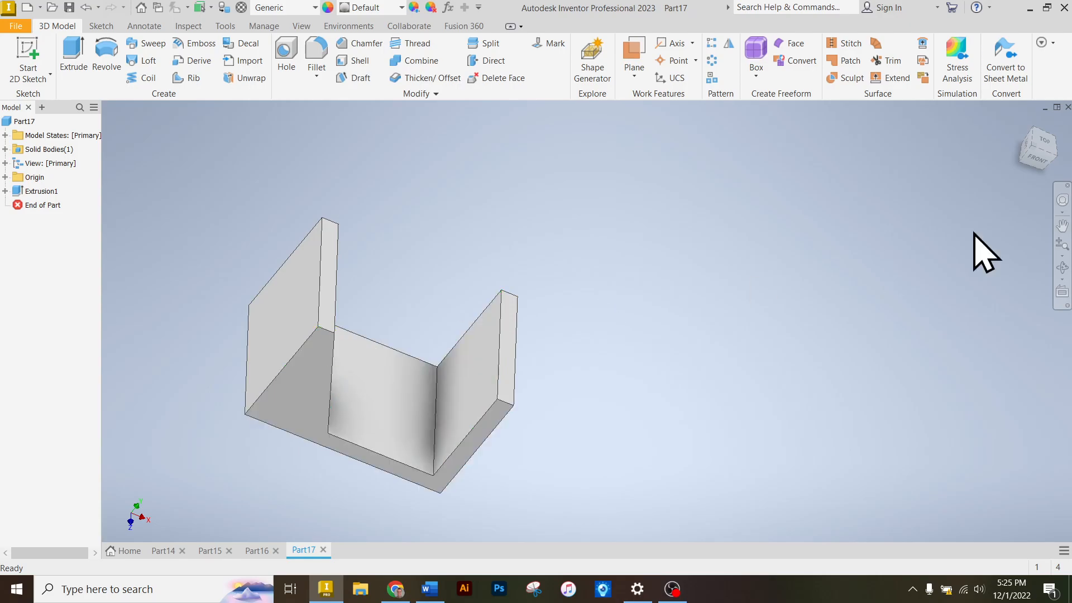
drag(1038, 150, 1028, 147)
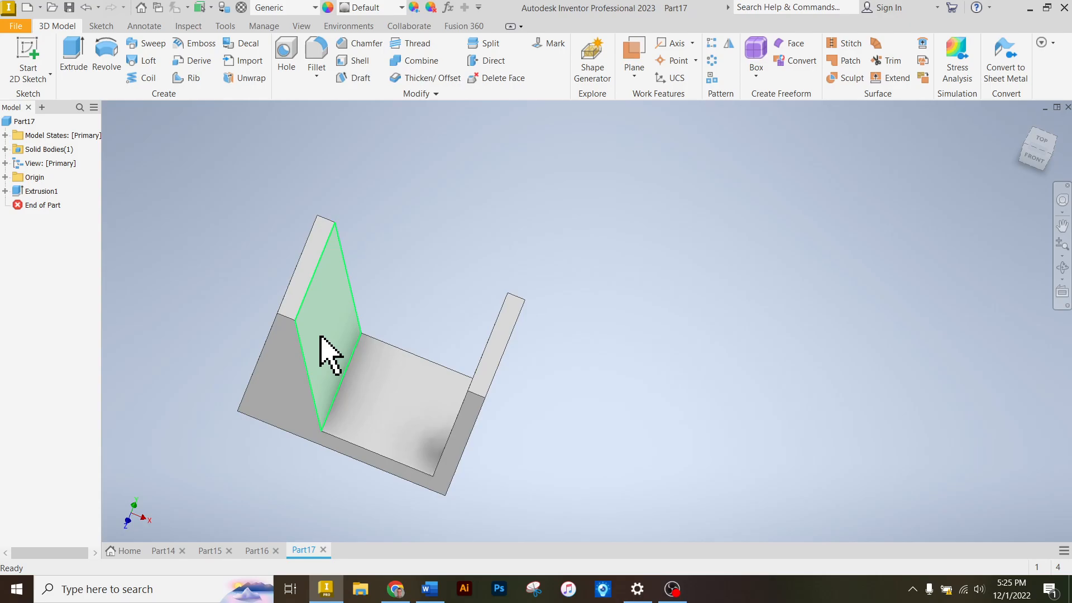
mouse_move(336, 355)
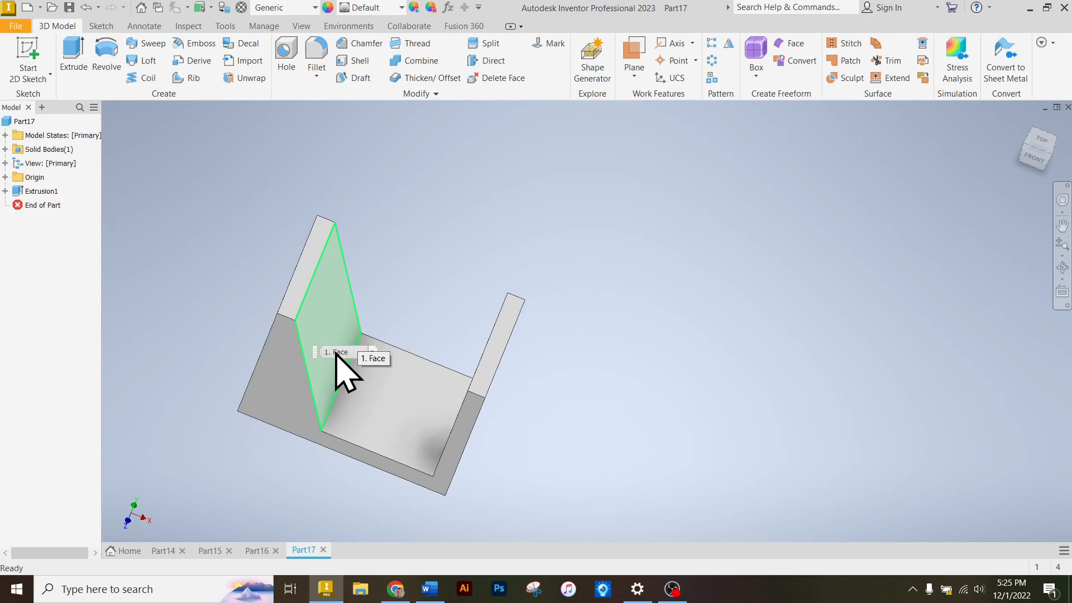
click(324, 586)
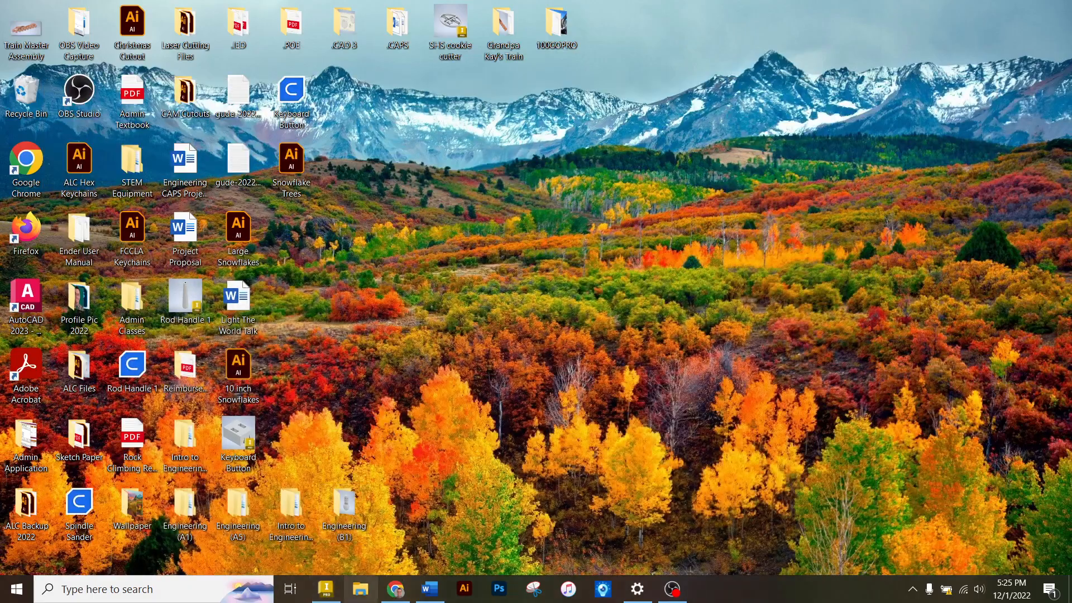
click(395, 590)
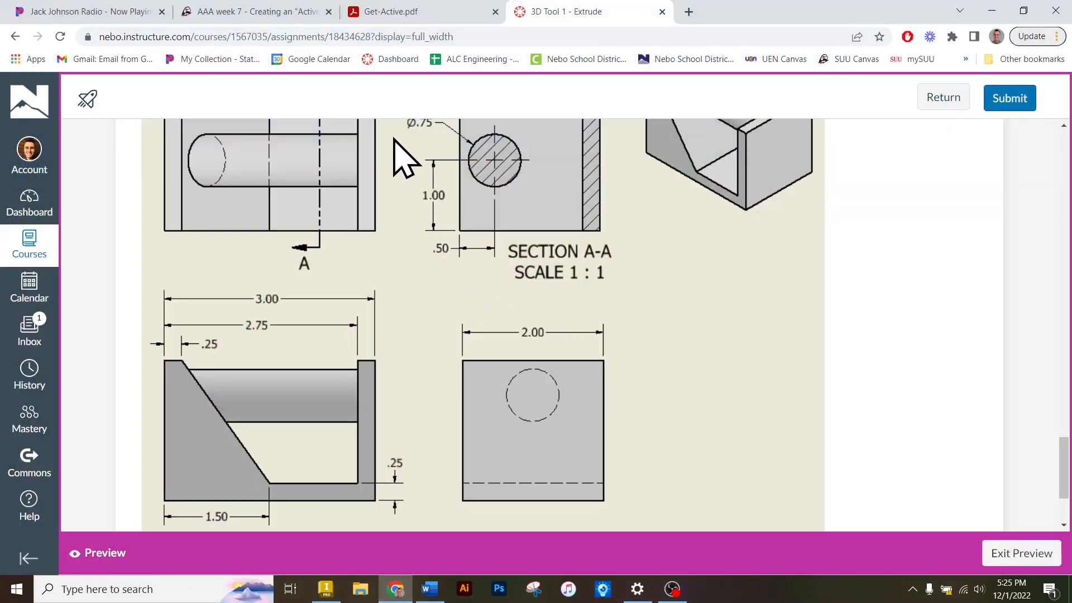
scroll(479, 232, up, 1)
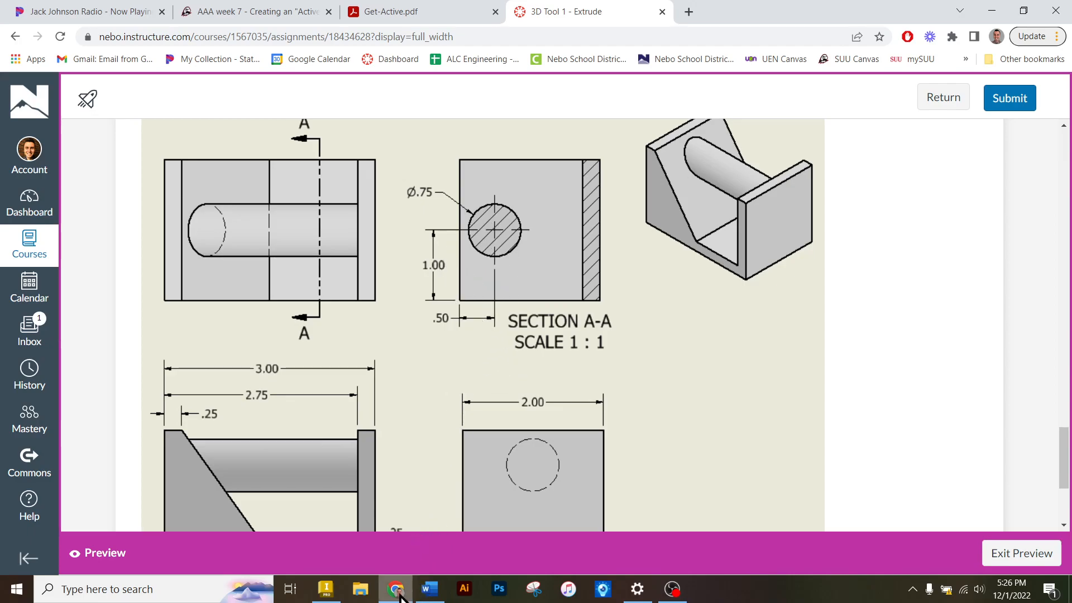
click(401, 593)
click(326, 589)
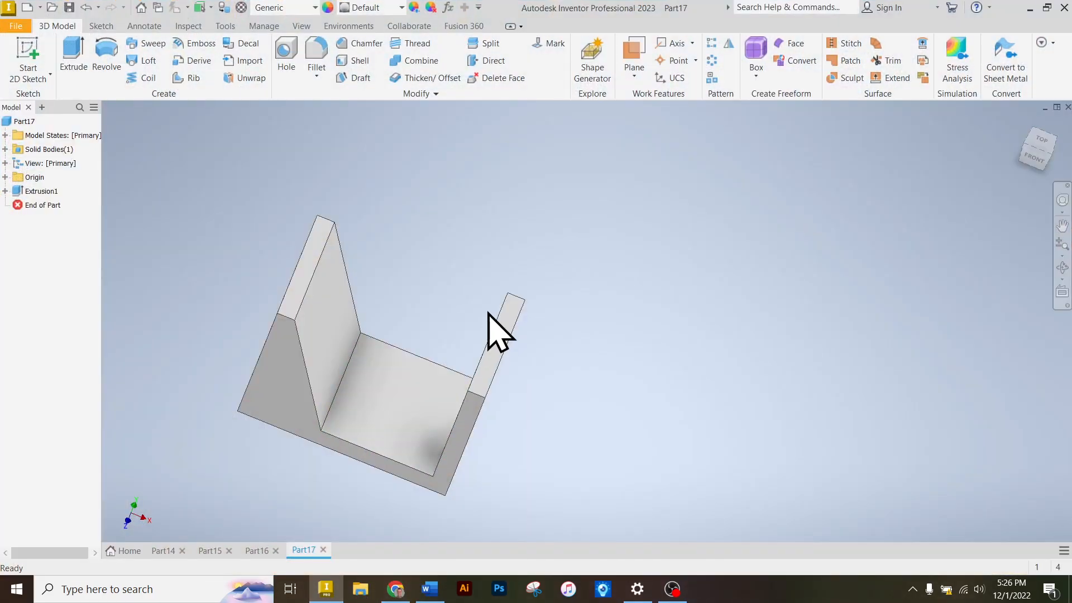
Start a sketch on the inner face of the bracket's straight wall and draw a 0.75 in diameter circle on it.
click(31, 53)
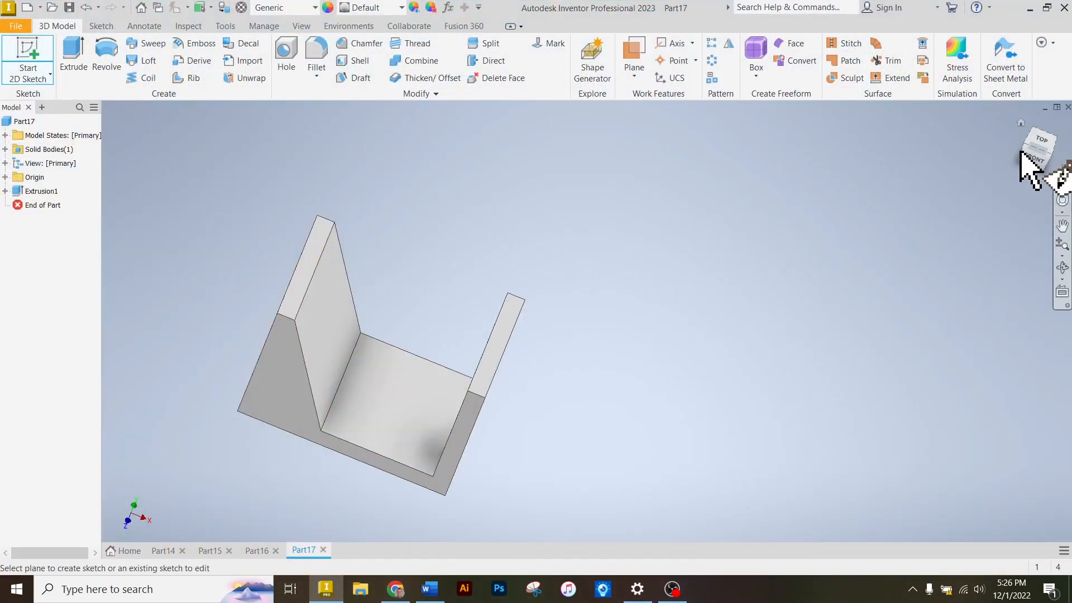
drag(1046, 151, 1067, 150)
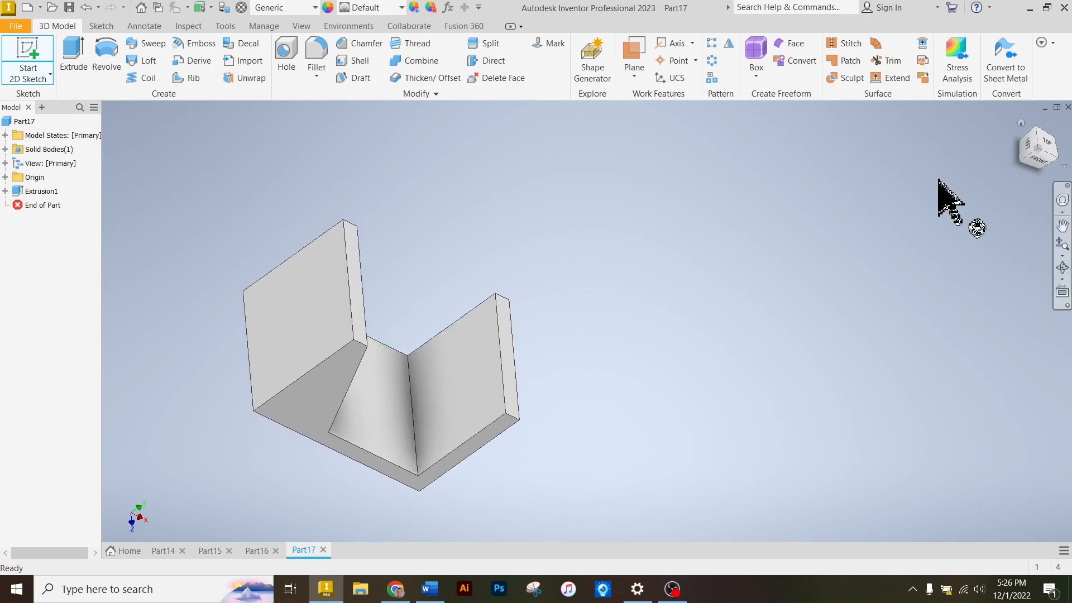
click(452, 367)
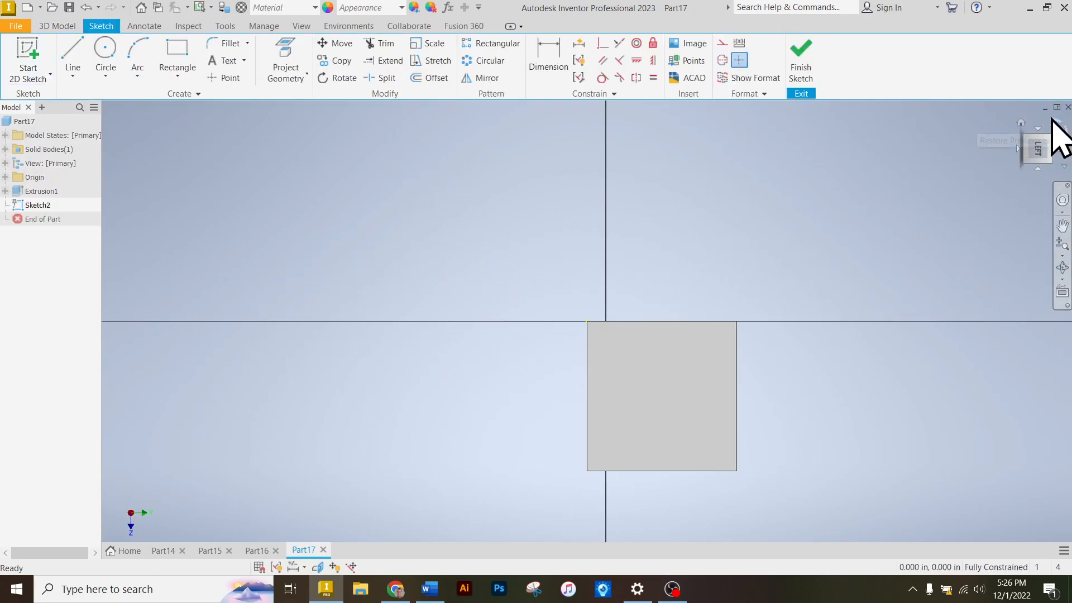
click(1054, 119)
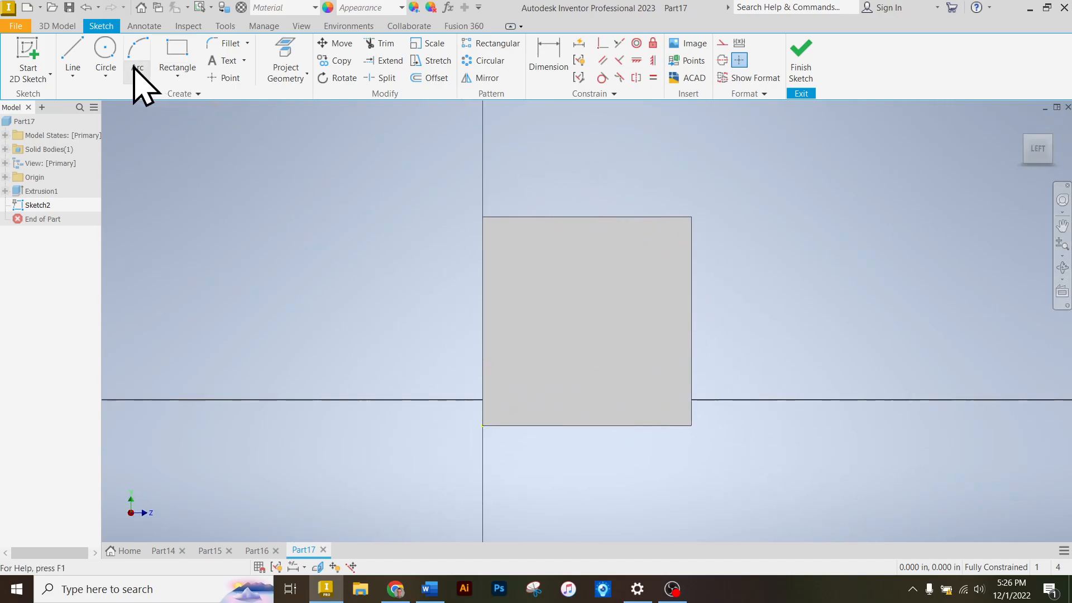
click(105, 51)
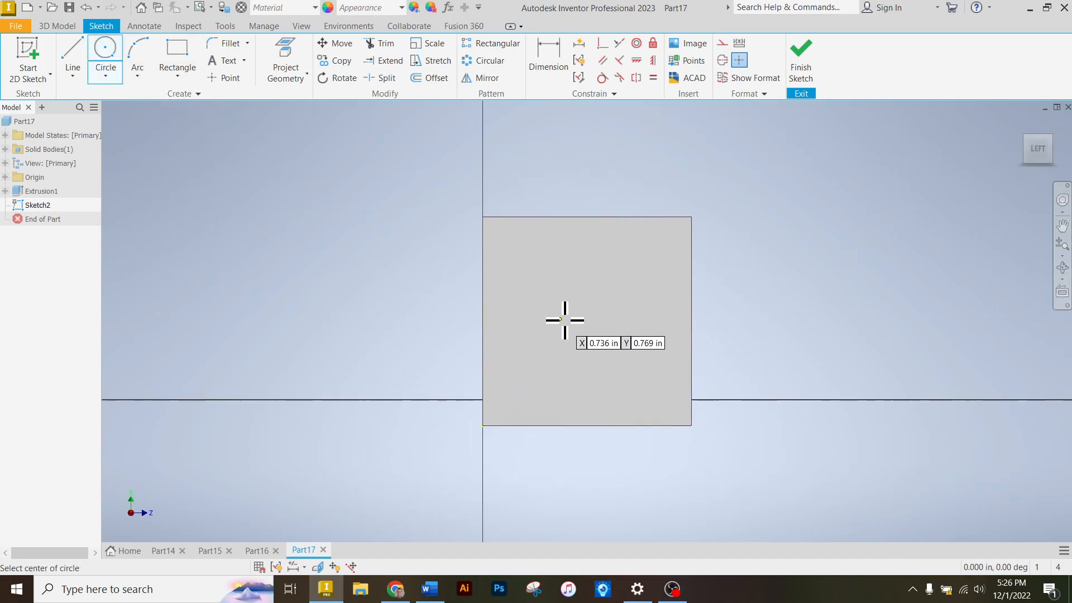
click(583, 284)
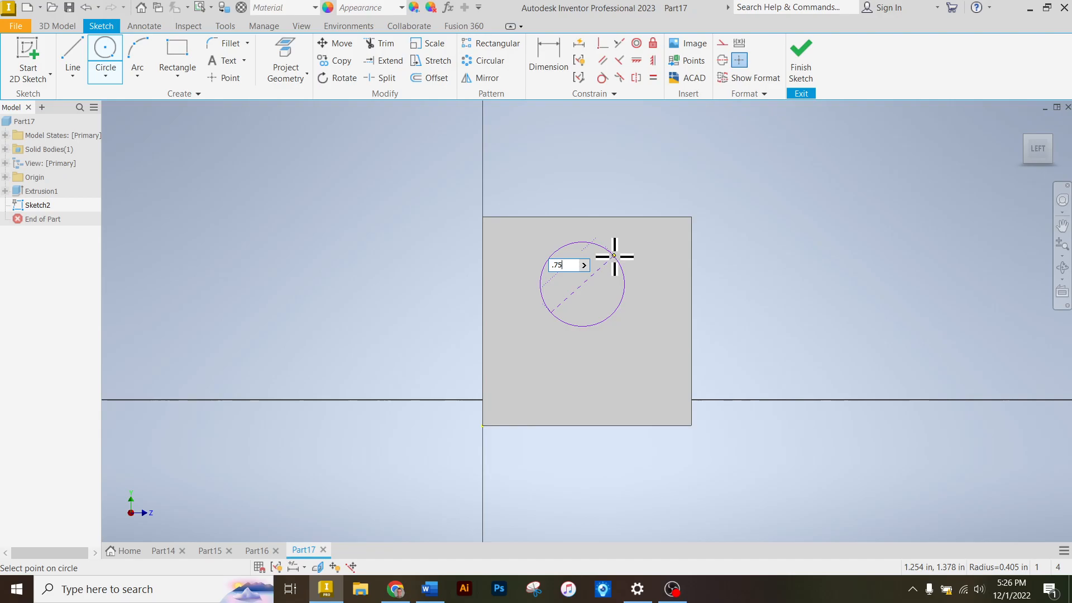
key(Return)
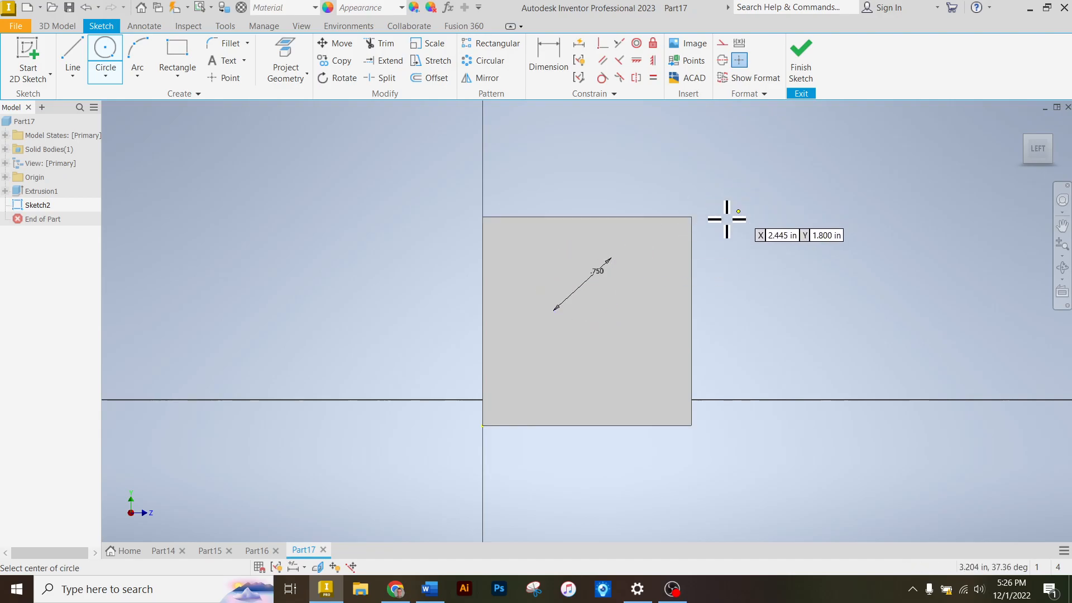
Dimension the circle's center 0.5 in below the top edge of the straight wall.
drag(1054, 164, 1016, 170)
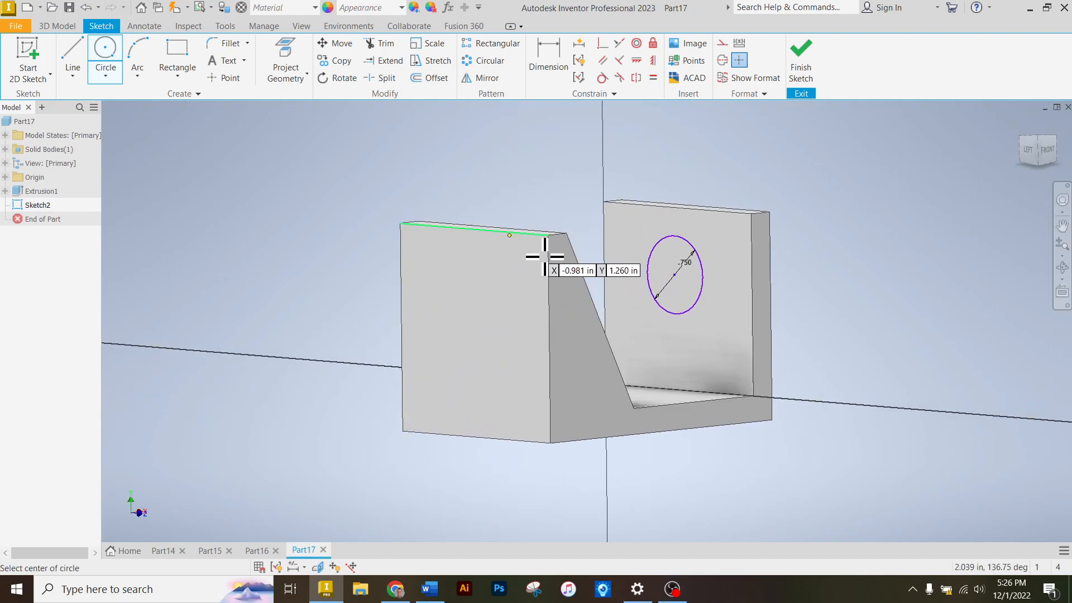
click(548, 61)
click(683, 236)
click(687, 208)
click(798, 246)
text(.5)
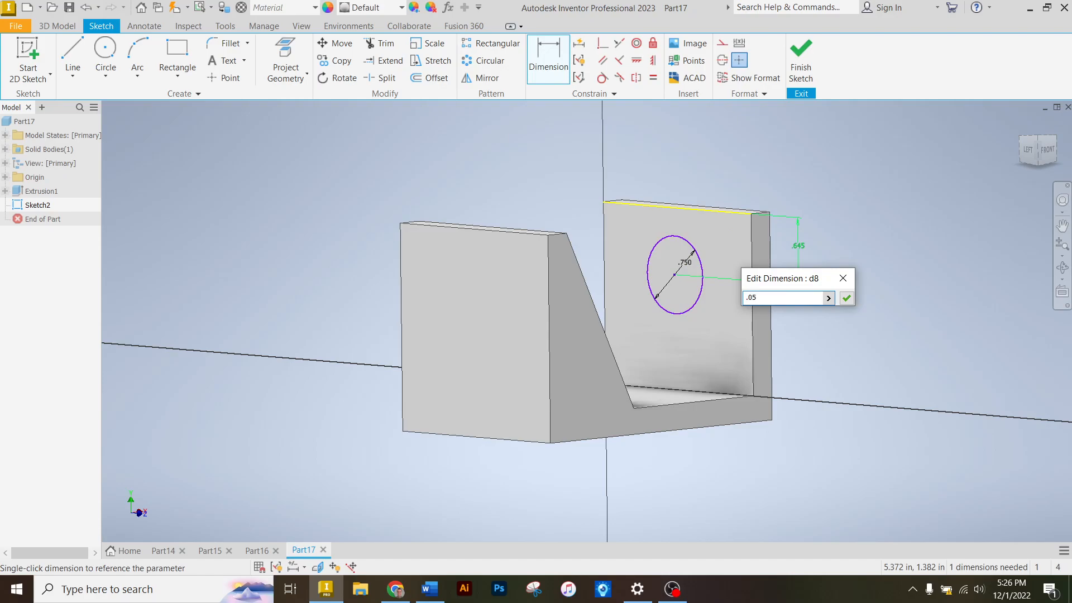
key(Return)
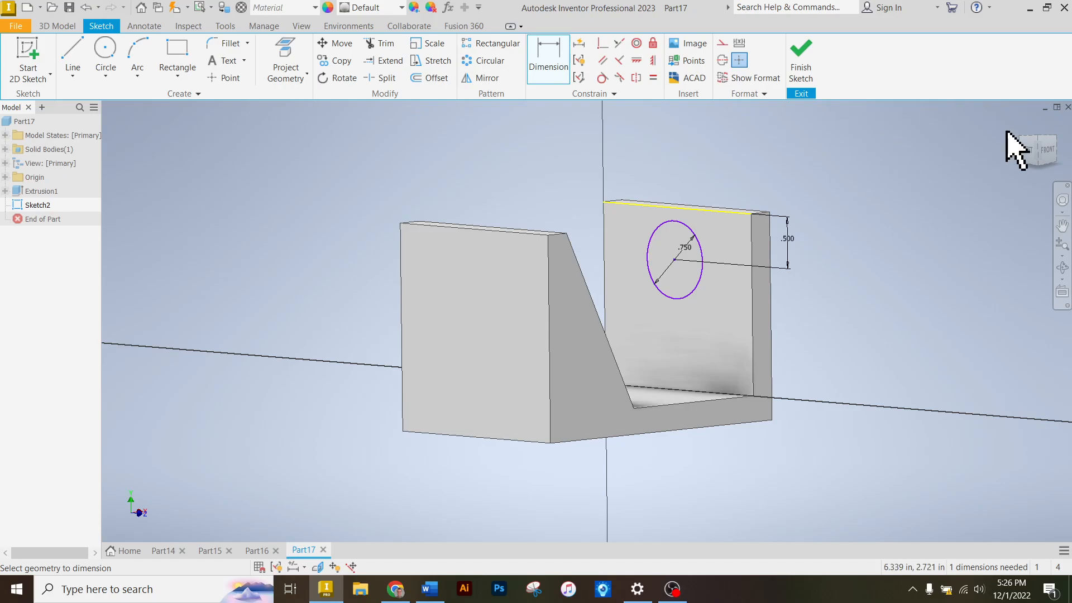
View the sketch straight on from the bracket's left side and set the visual style to Wireframe.
click(1031, 151)
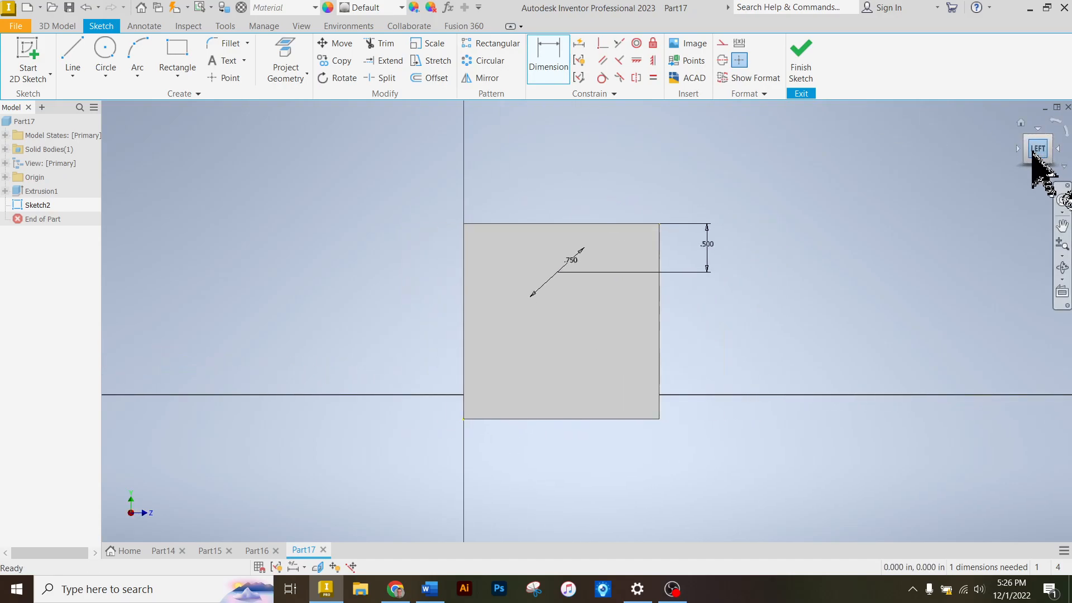
click(300, 26)
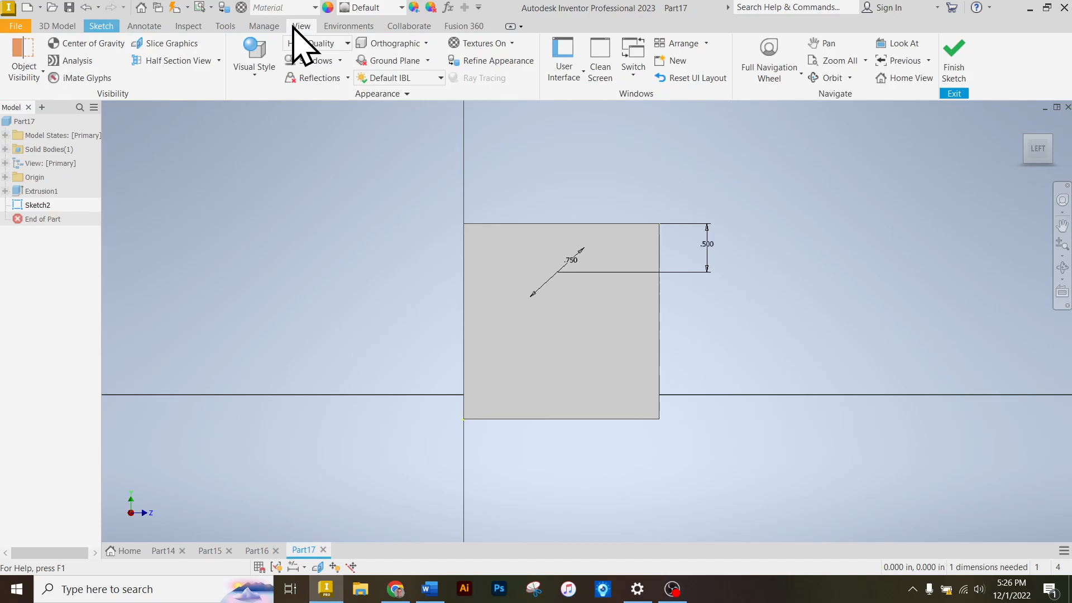
click(251, 76)
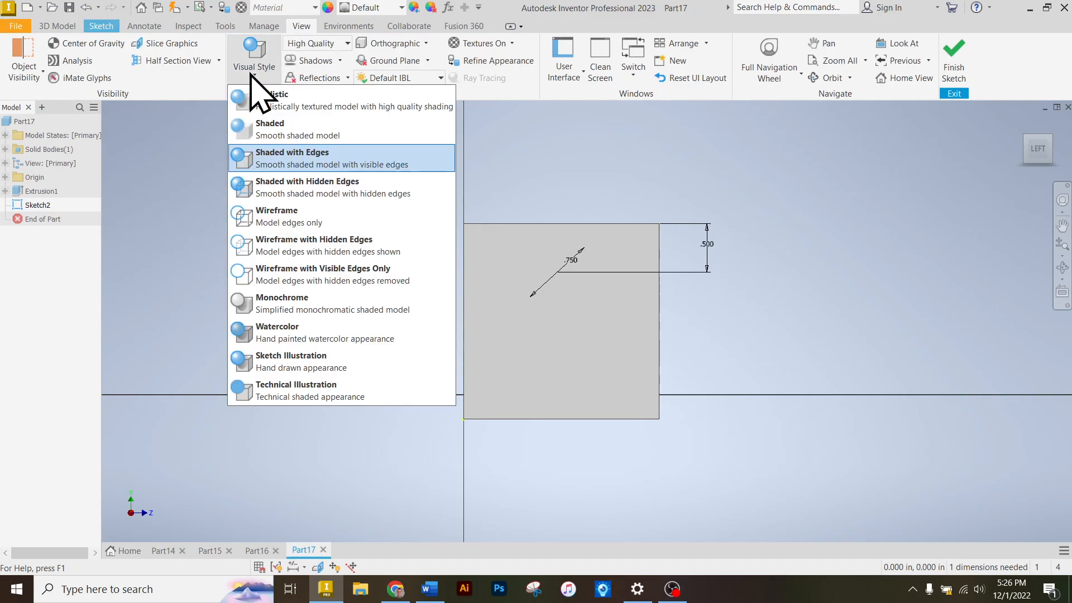
click(288, 221)
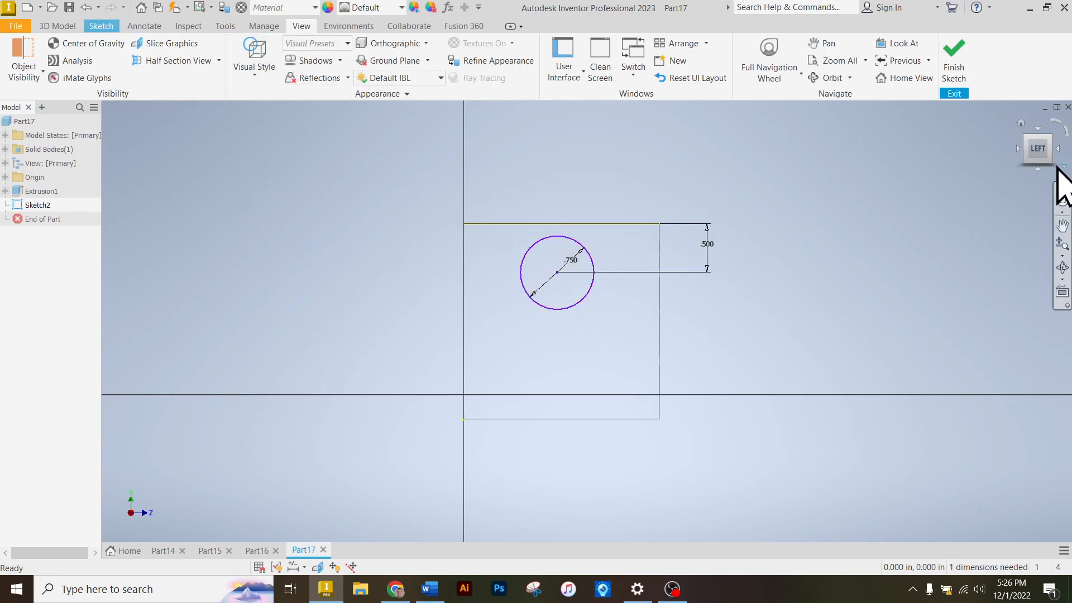
mouse_move(1037, 162)
mouse_down()
mouse_move(1014, 177)
mouse_move(1034, 164)
mouse_up()
click(1031, 149)
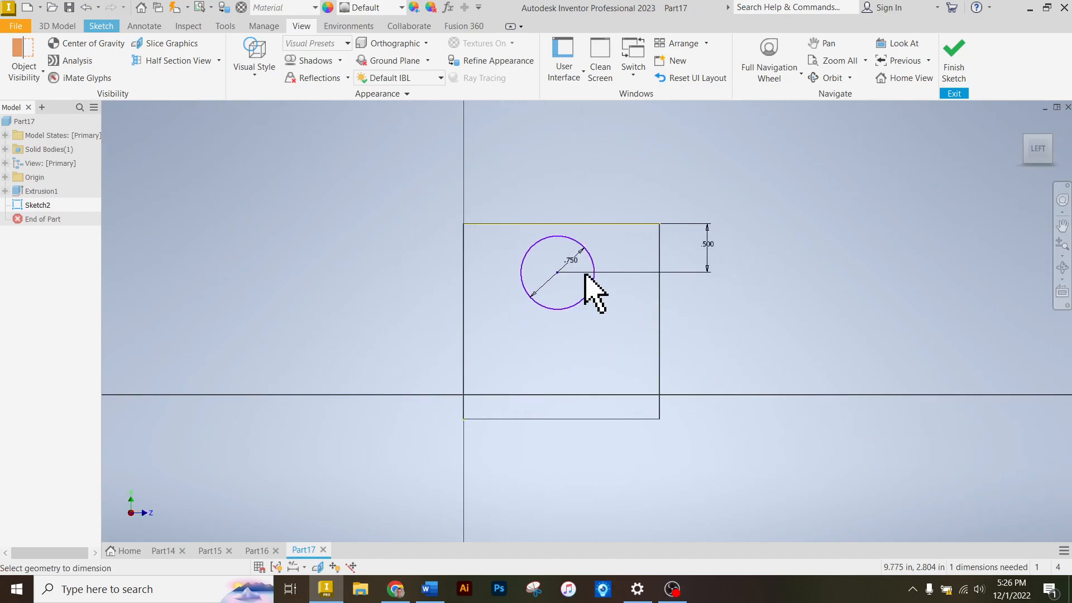
scroll(566, 262, up, 3)
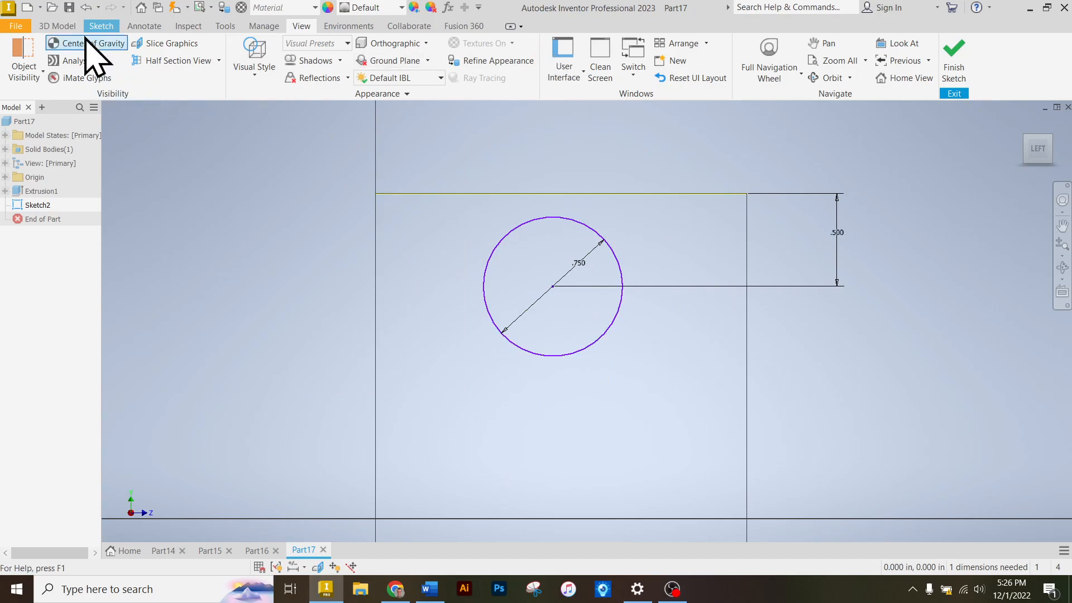
Dimension the circle's center 1 in horizontally from the wall's back vertical edge and finish the sketch.
click(101, 26)
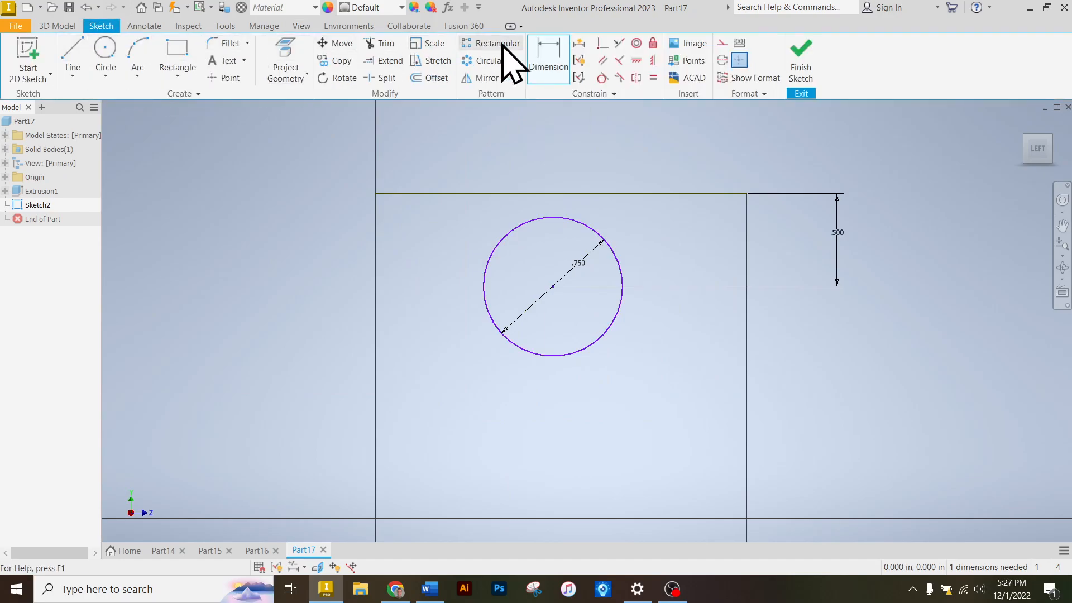
click(533, 46)
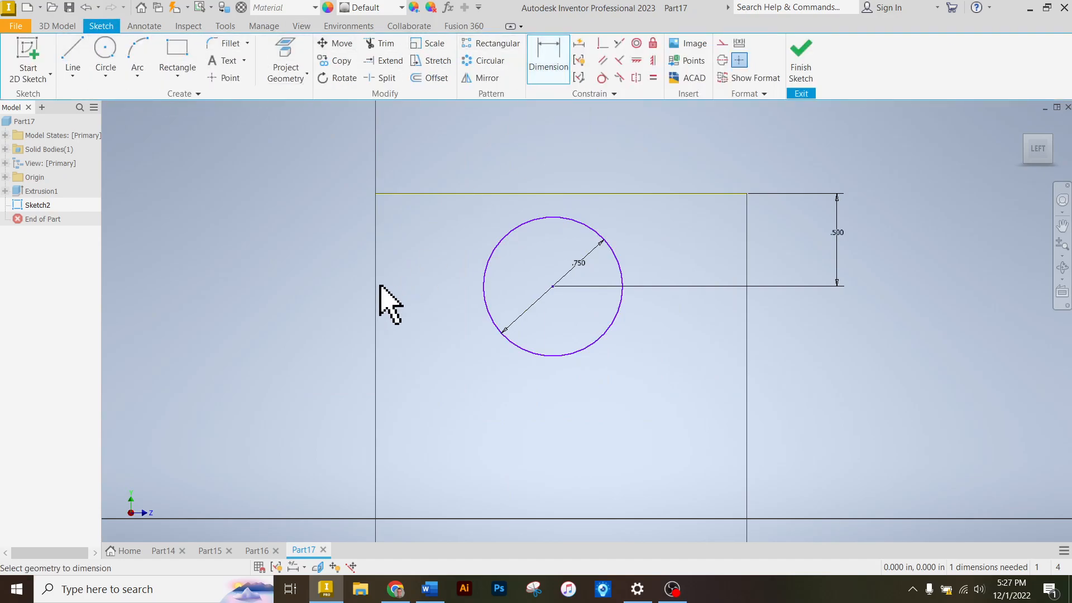
click(554, 286)
click(494, 151)
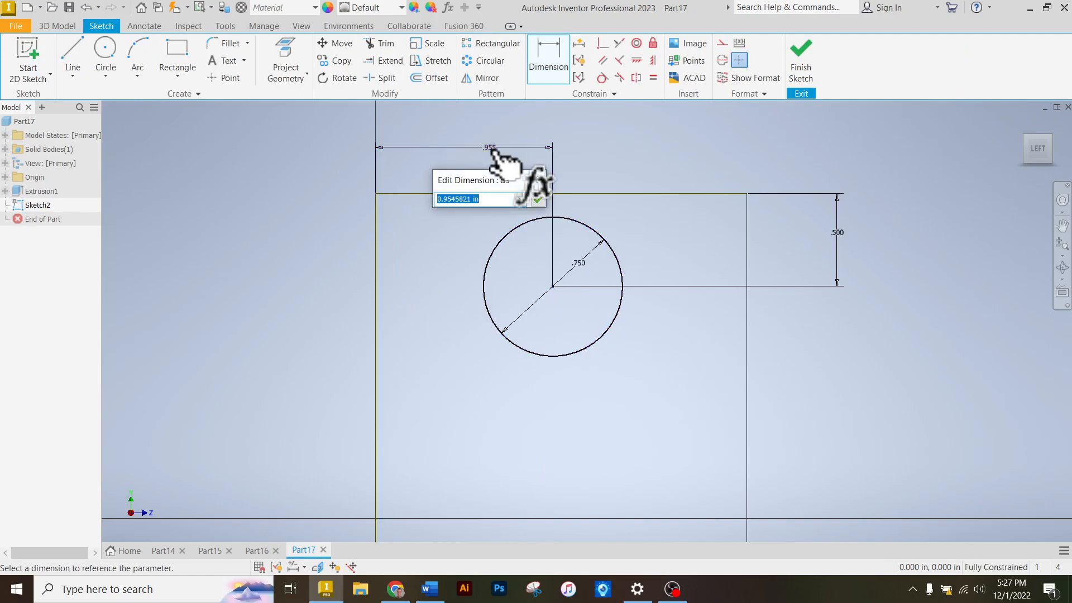
text(1)
key(Return)
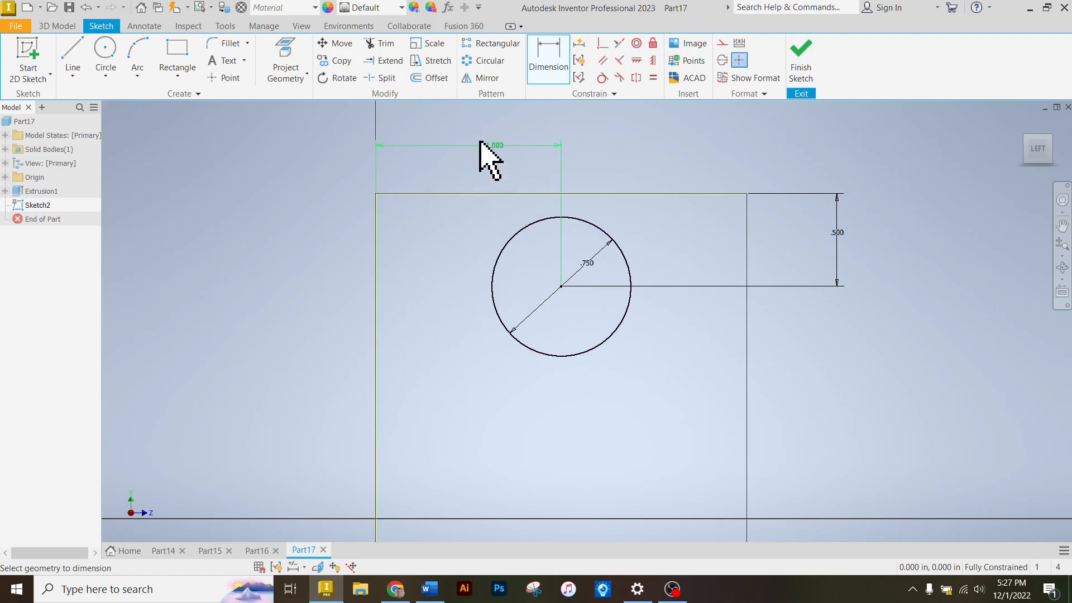
click(799, 74)
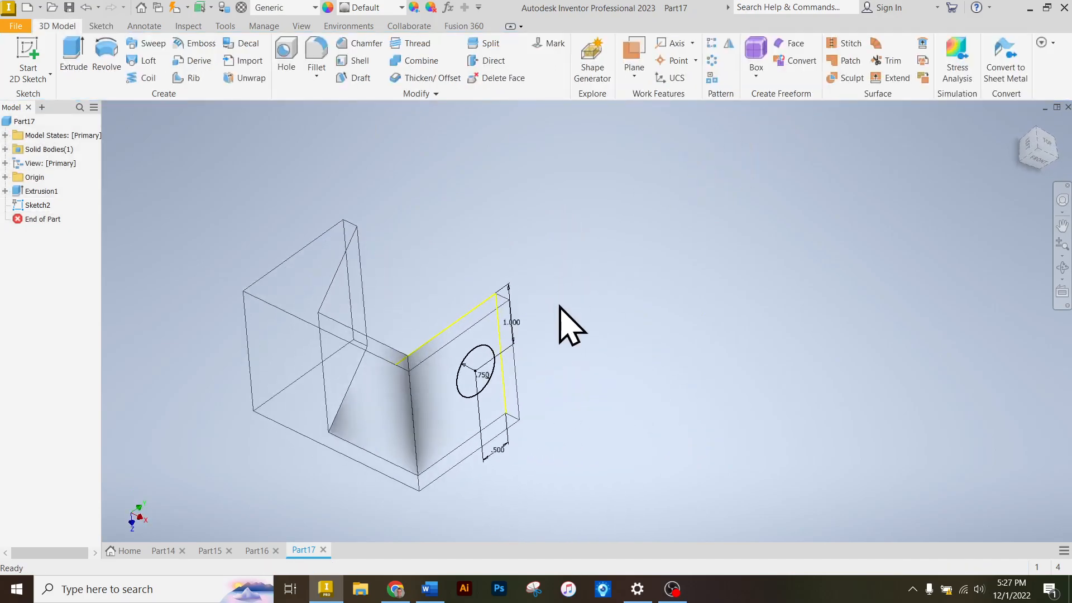
Set the visual style to Shaded with Edges and turn the bracket to show the circle on the straight wall.
click(302, 26)
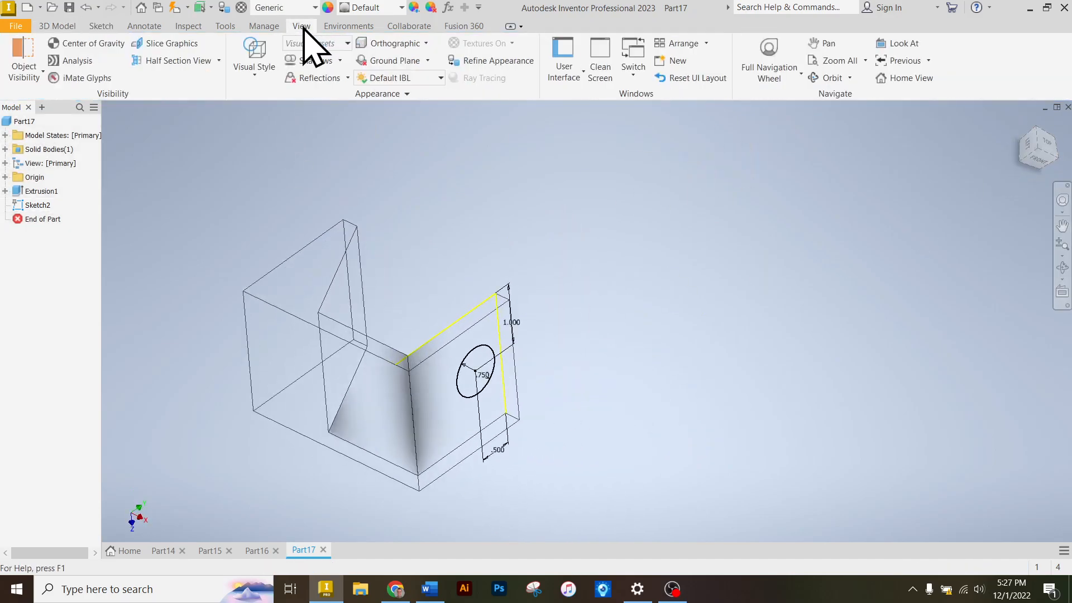
click(258, 73)
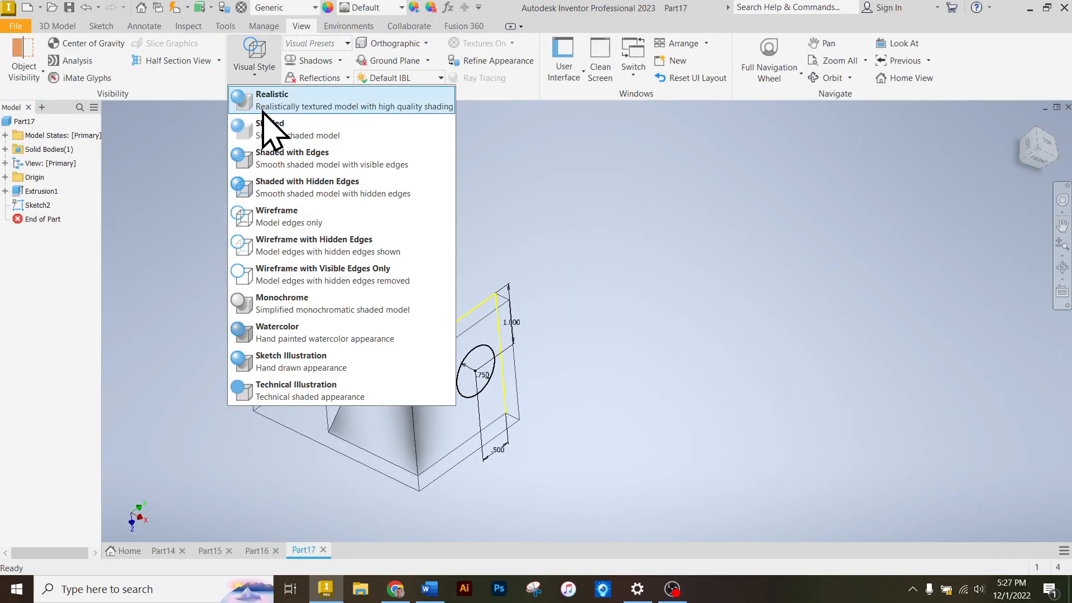
click(276, 162)
click(1045, 168)
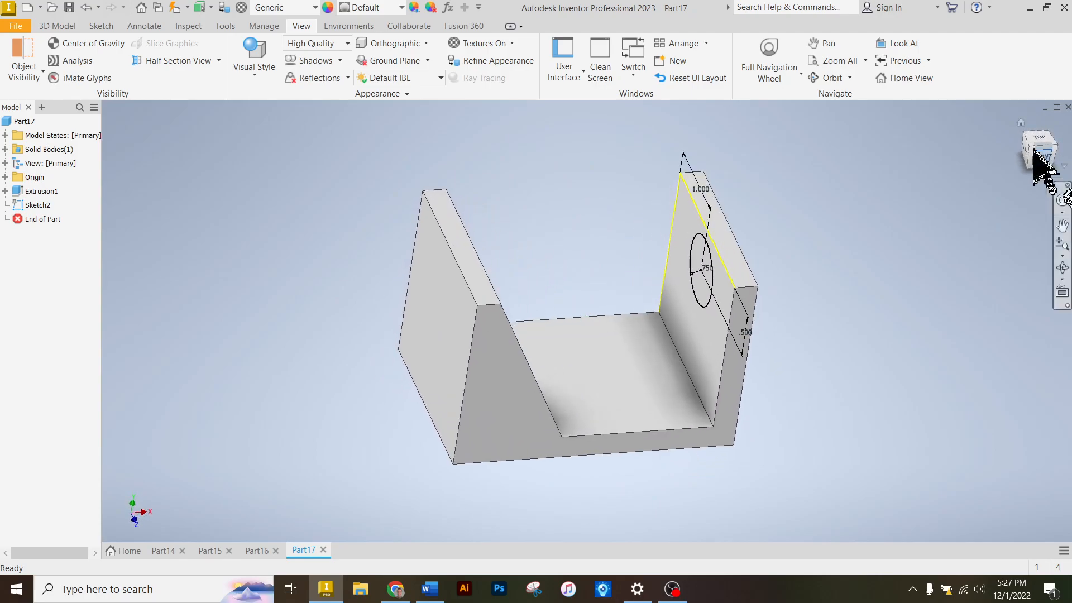
Start an Extrude of the circle on the straight wall and view the bracket straight from the front.
click(61, 26)
click(76, 58)
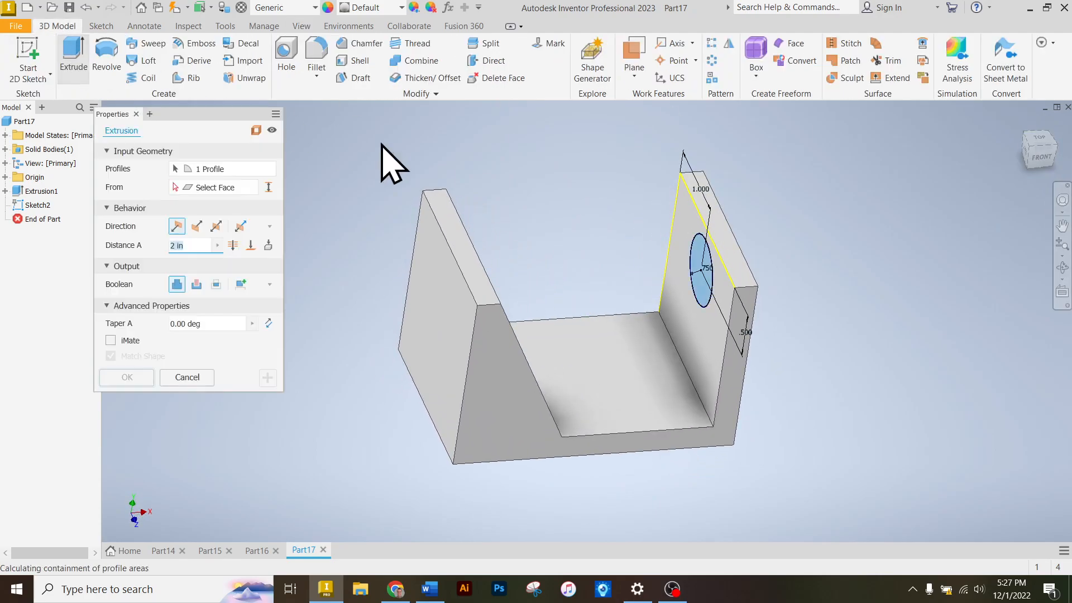
click(1042, 158)
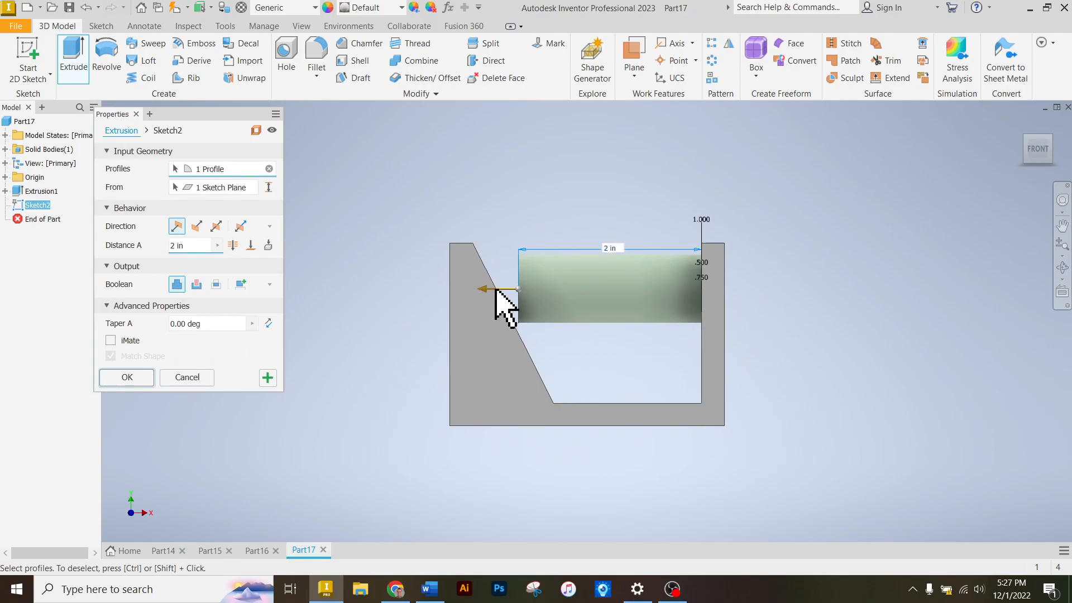
Try extrusion distances of 2.5625 in and 1.5625 in for the round bar between the walls.
click(518, 289)
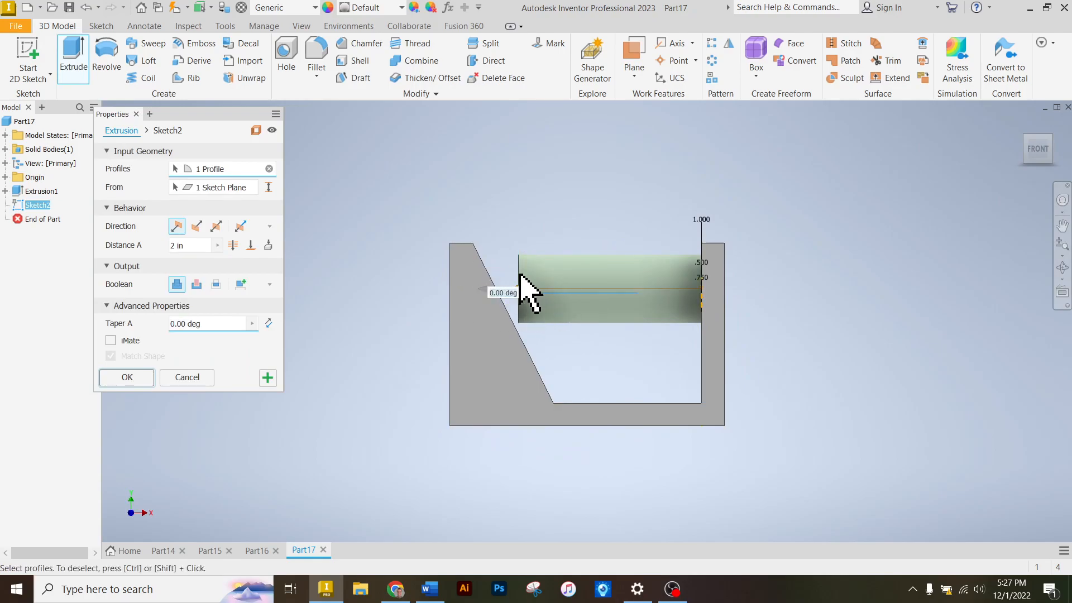
drag(483, 291, 427, 298)
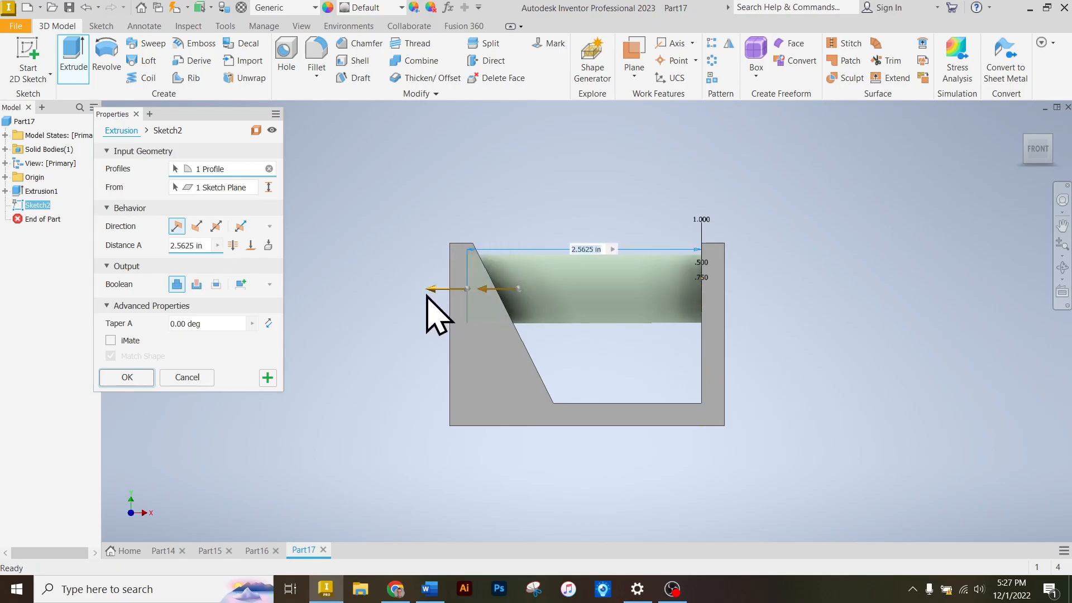
drag(427, 296, 523, 290)
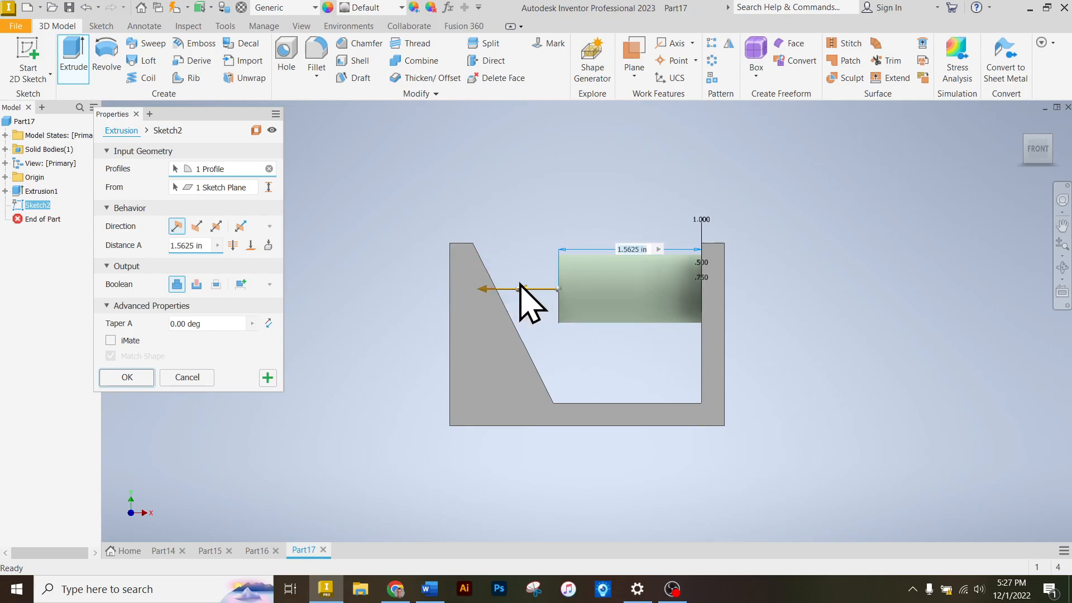
Extrude the circle up to the sloped wall's inner face, joining the round bar to the bracket.
click(251, 247)
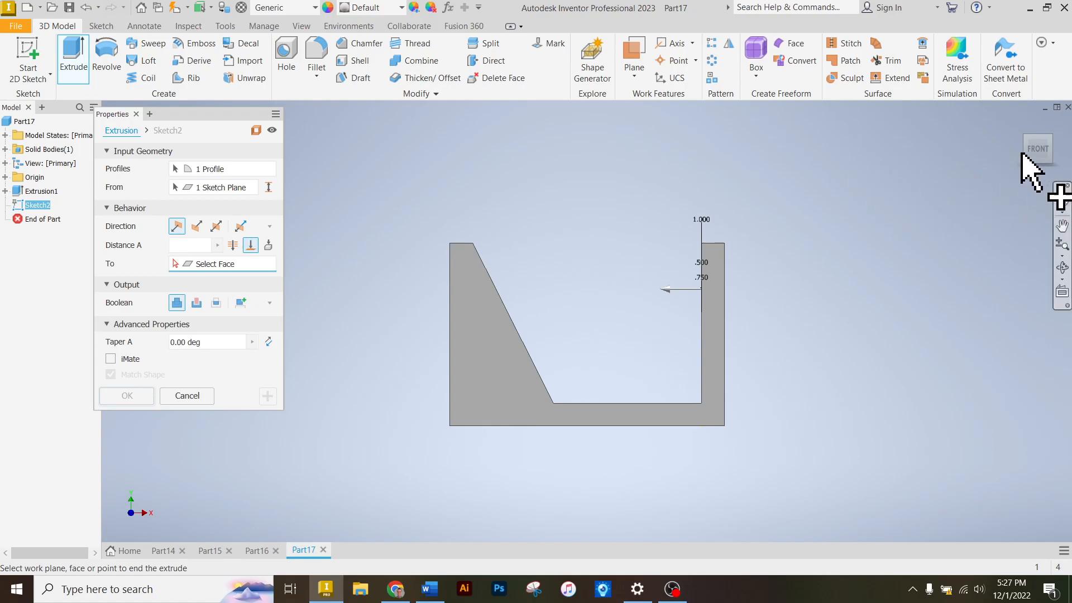
drag(1027, 163, 1030, 162)
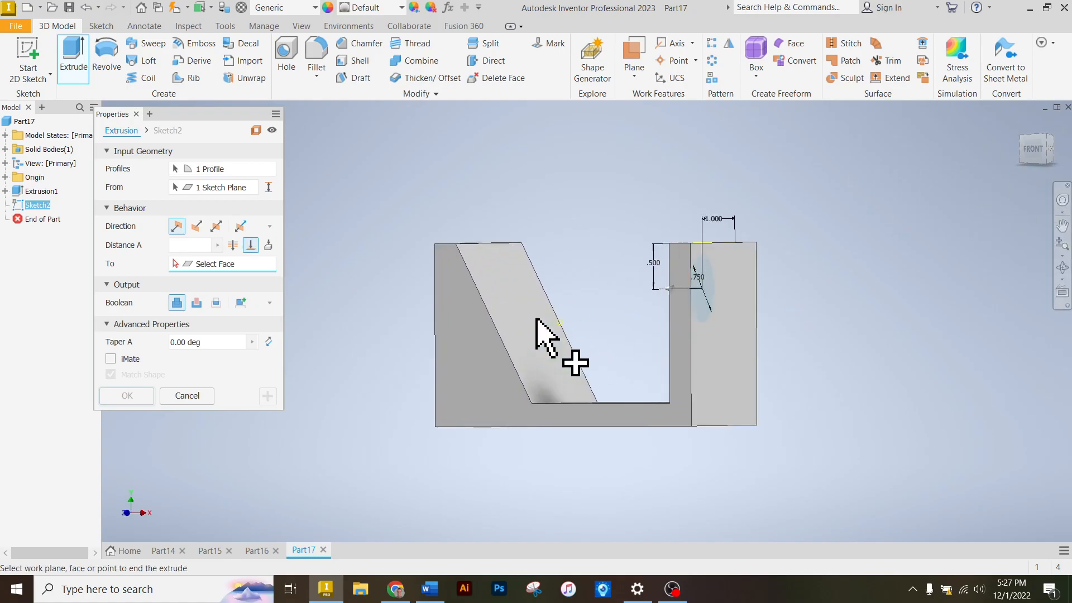
click(539, 330)
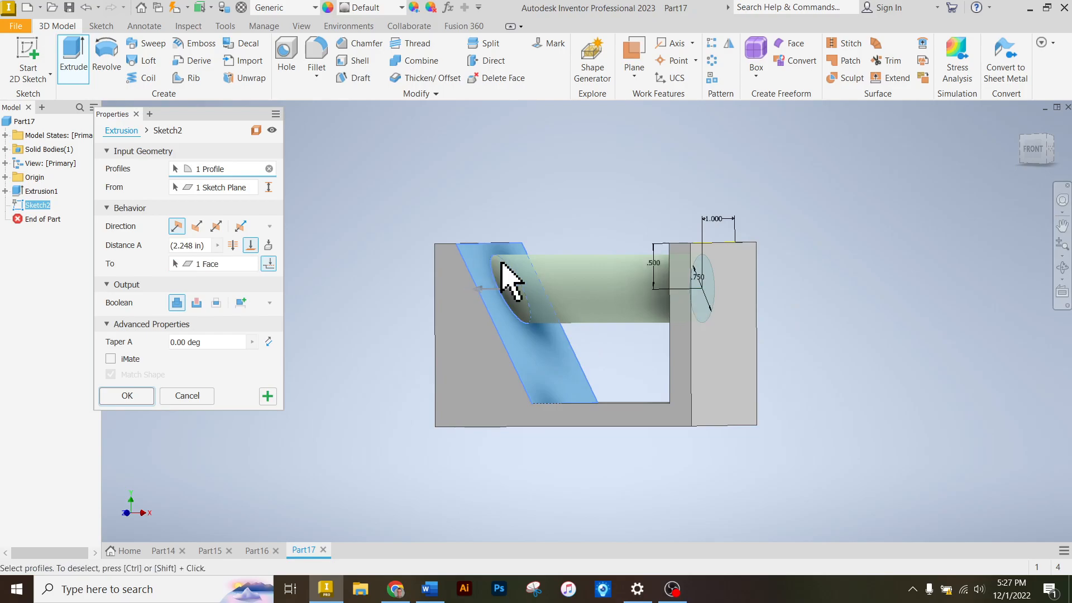
click(127, 396)
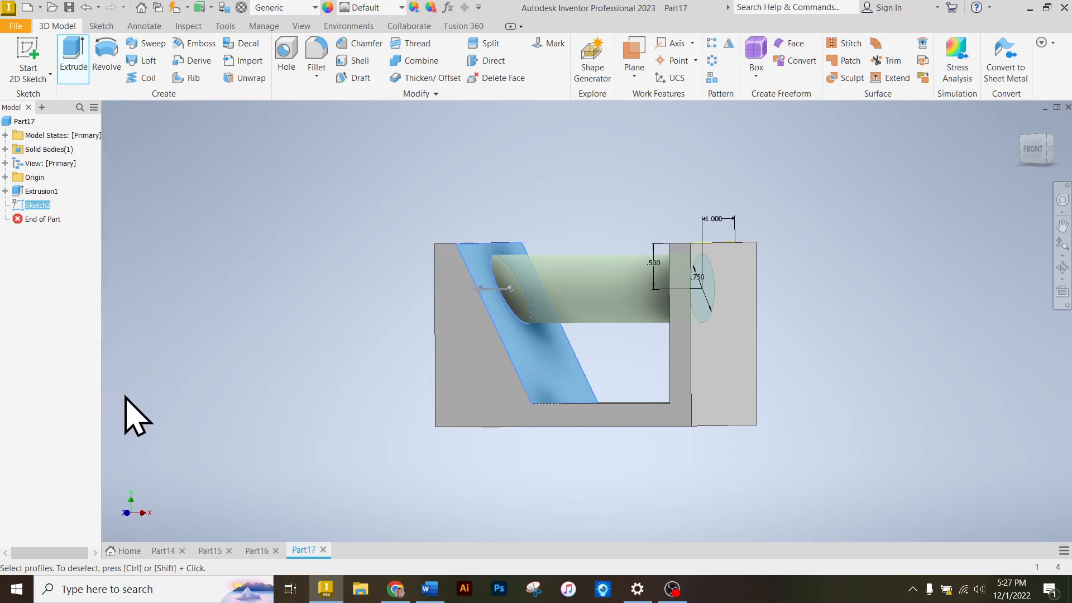
Return the bracket to the home view and open the physical properties in the part's iProperties.
click(1021, 123)
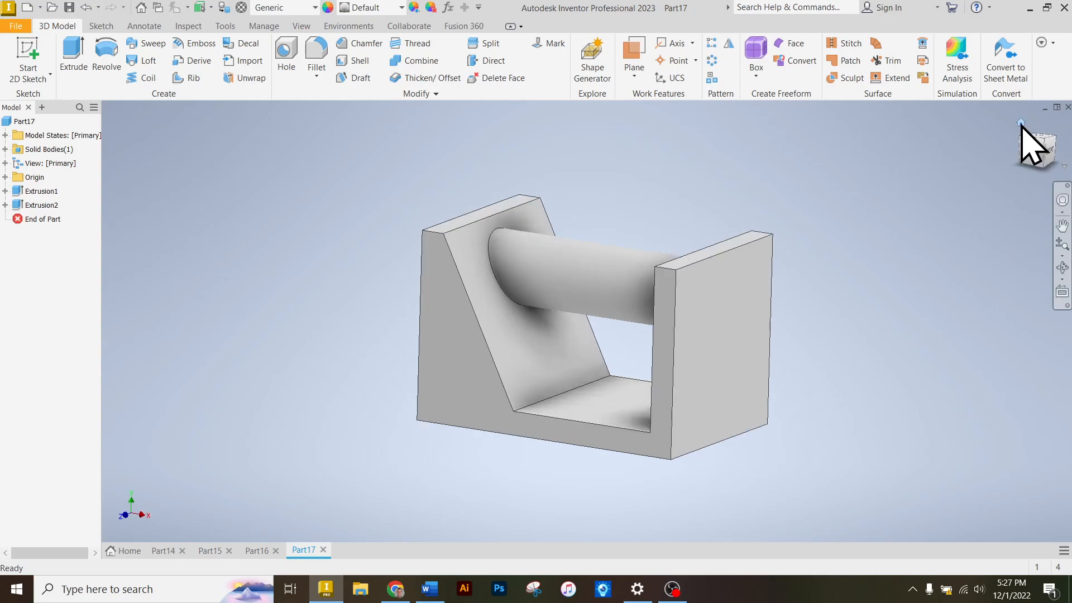
right_click(23, 121)
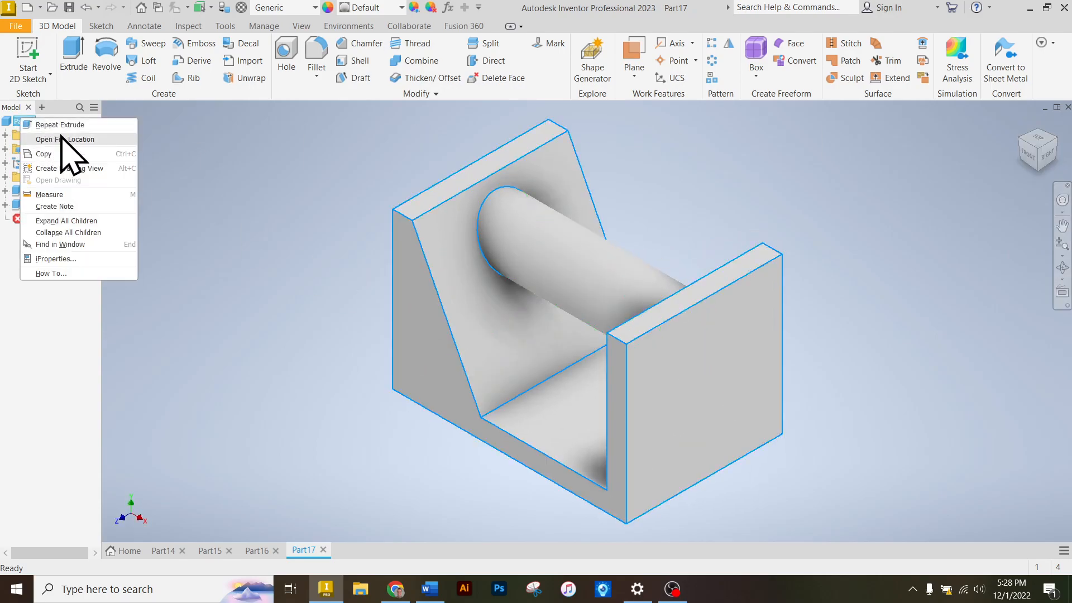
click(56, 259)
click(261, 123)
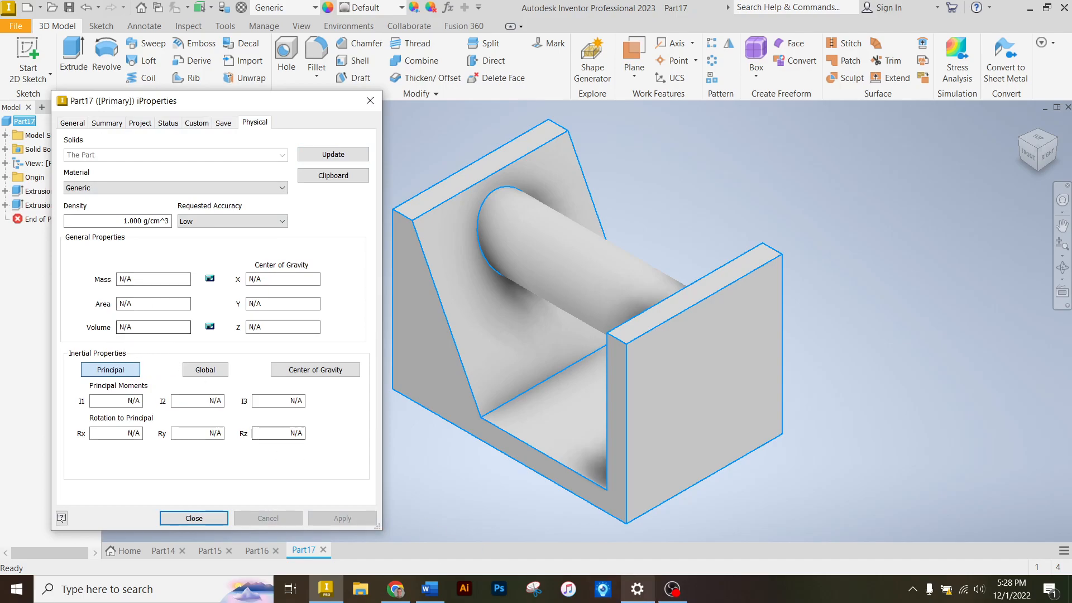
click(672, 589)
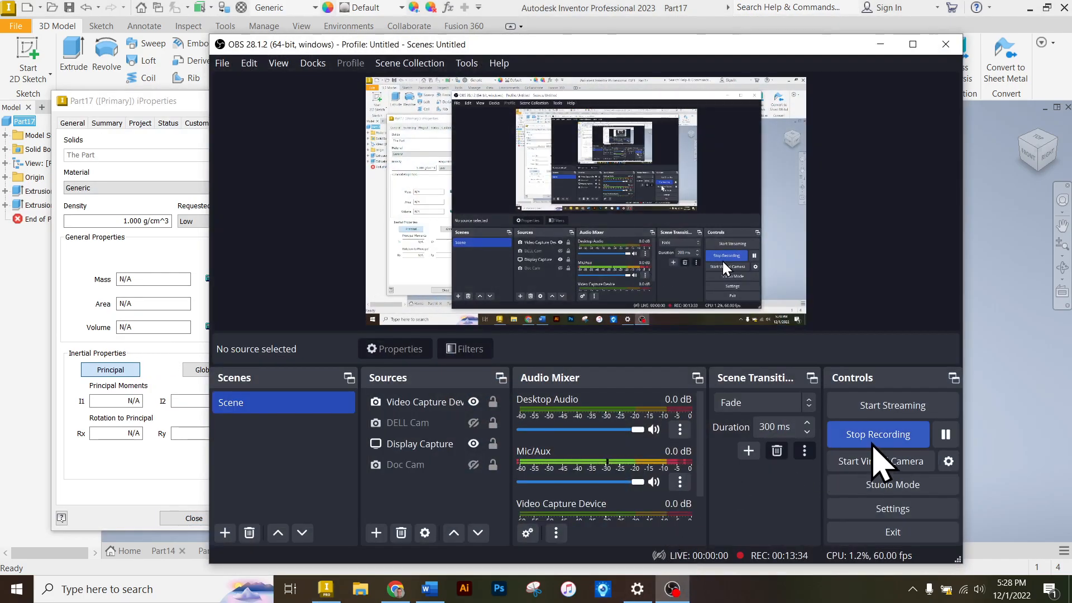